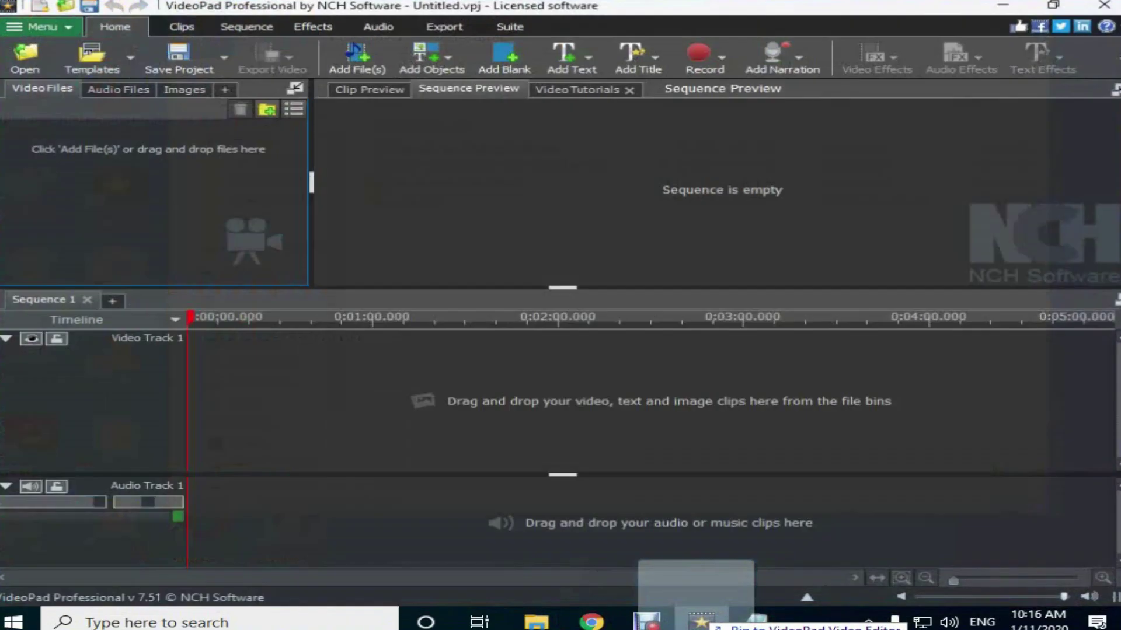
Step: Import video (1).mp4 into the project and place it at the start of Video Track 1
{"action": "left_click_drag", "start_coordinate": [651, 395], "coordinate": [213, 204]}
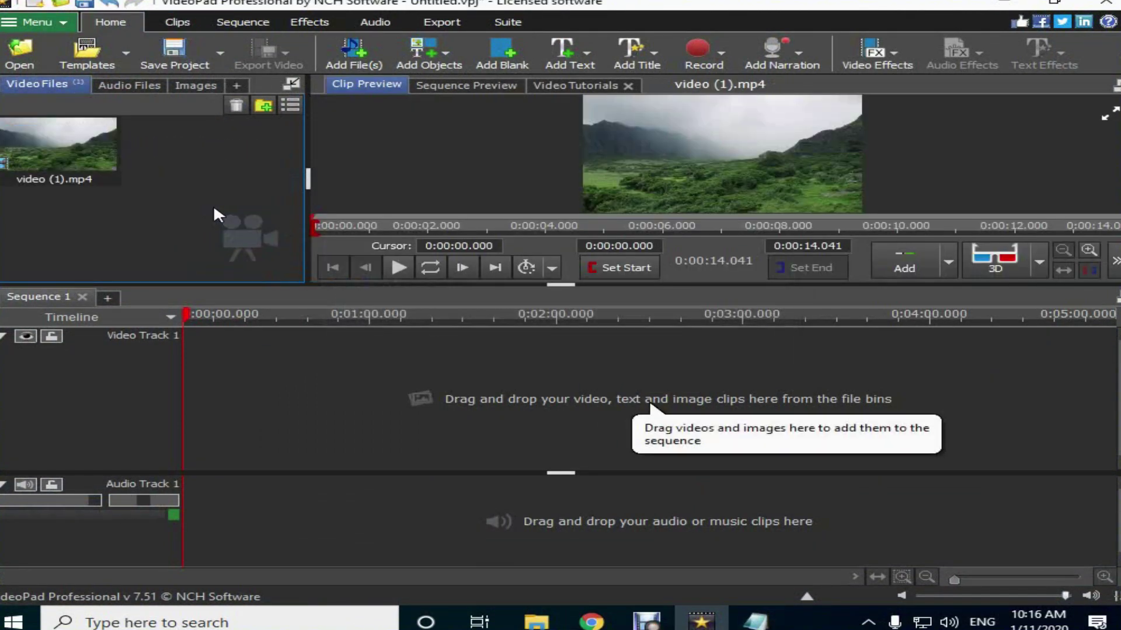
{"action": "left_click", "coordinate": [177, 183]}
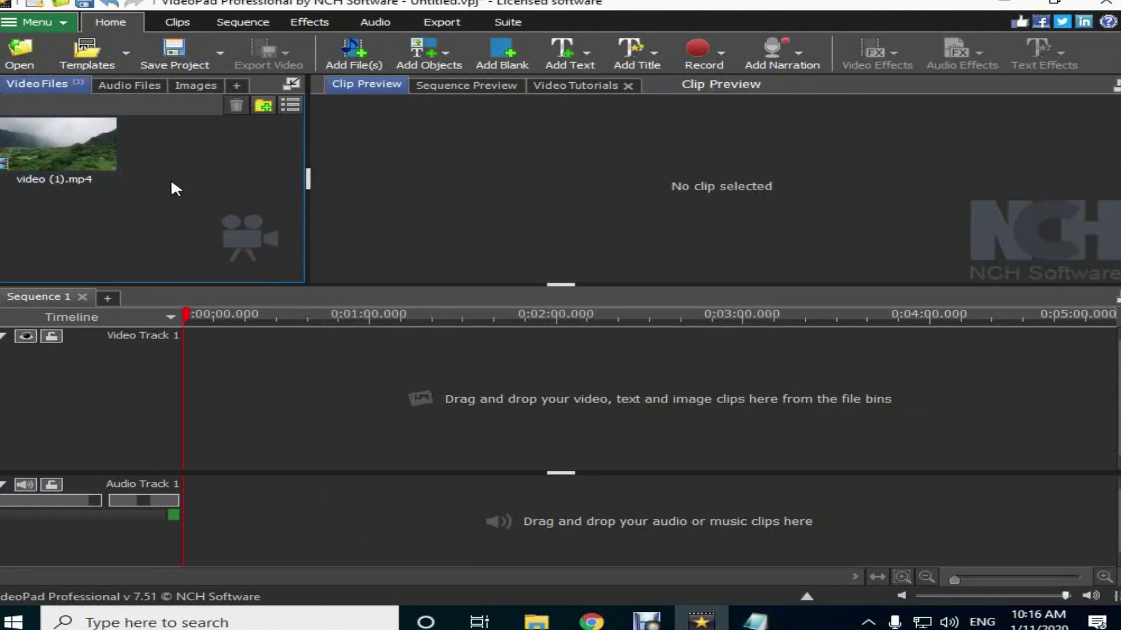
{"action": "left_click_drag", "start_coordinate": [56, 149], "coordinate": [278, 430]}
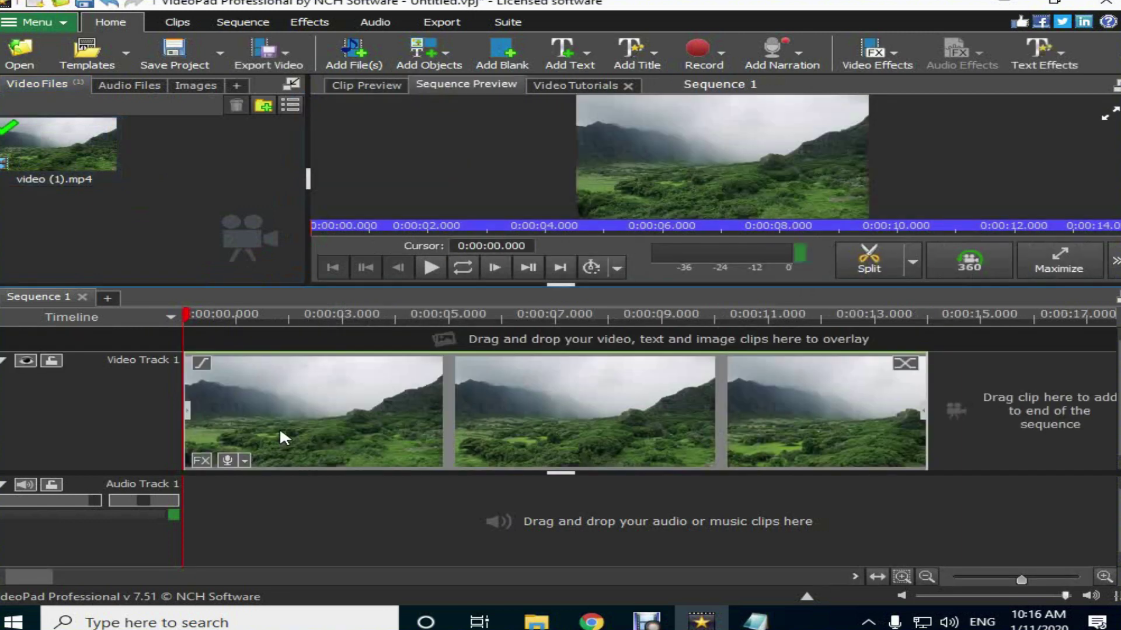
Step: Play the sequence from near its start and pause it at about 3.6 seconds
{"action": "key", "text": "space"}
{"action": "left_click", "coordinate": [199, 403]}
{"action": "key", "text": "space"}
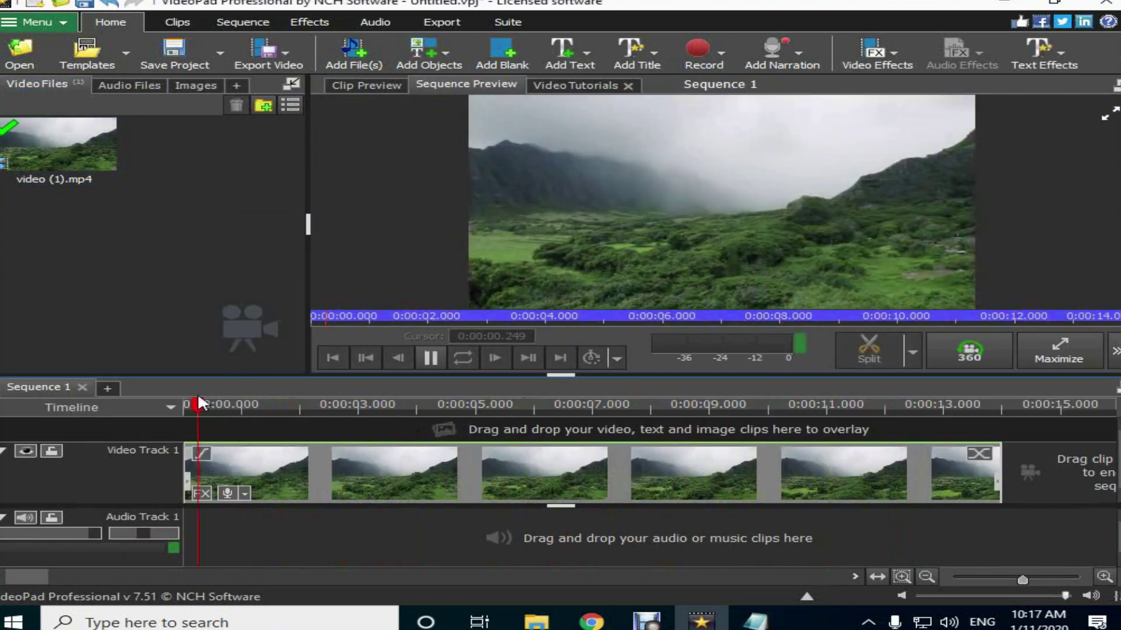
{"action": "key", "text": "space"}
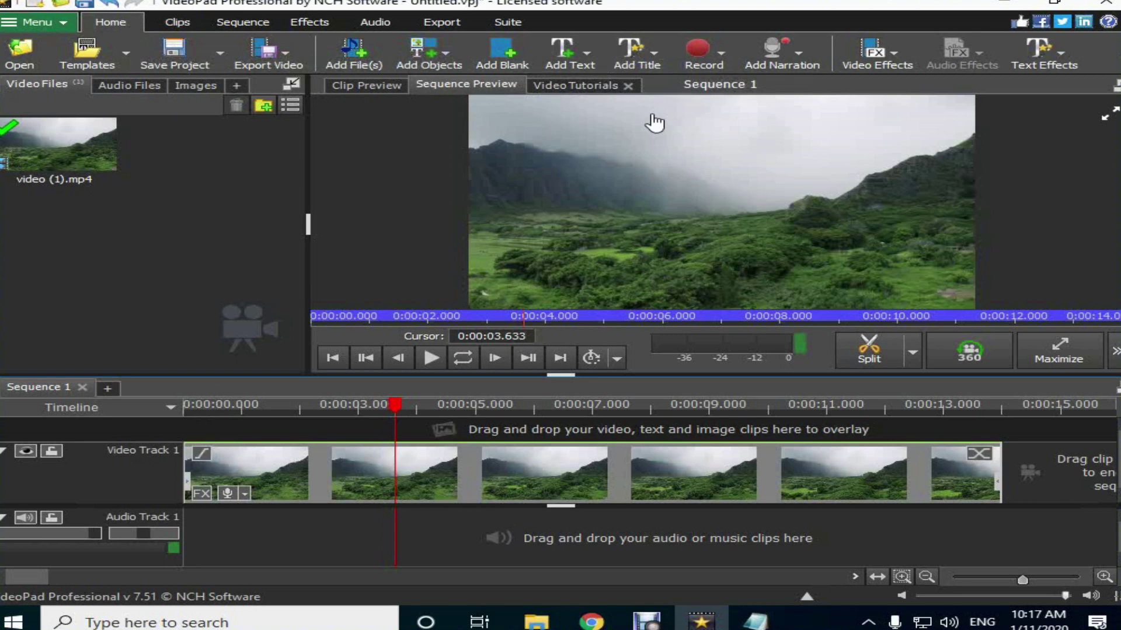
Step: Add a Simple Text Overlay to the sequence at the playhead position
{"action": "left_click", "coordinate": [653, 53]}
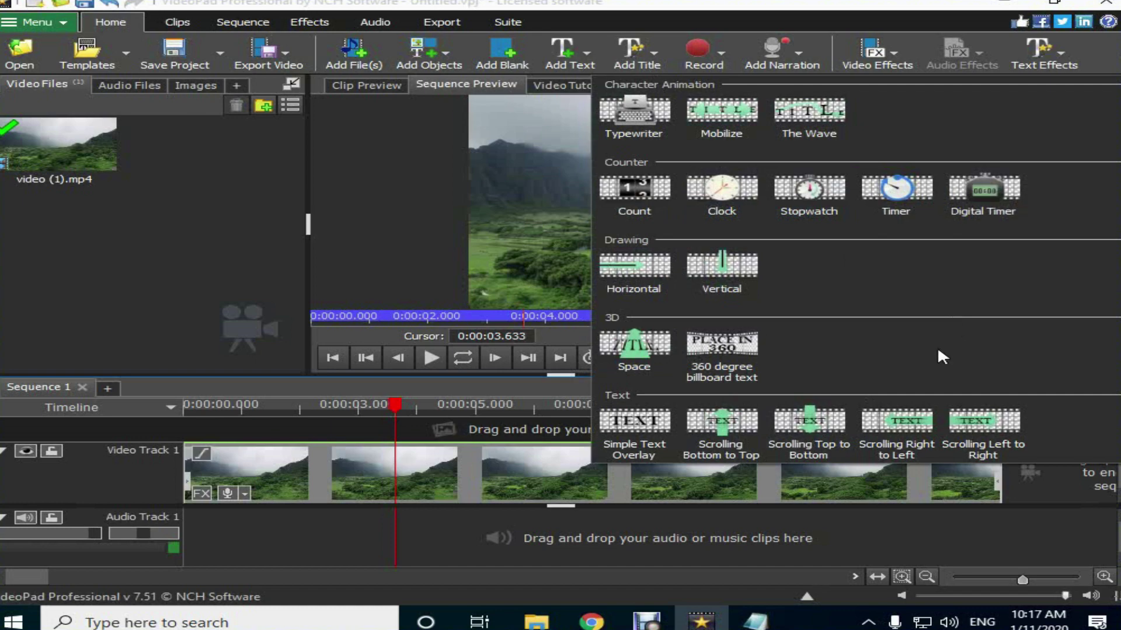
{"action": "left_click", "coordinate": [568, 61]}
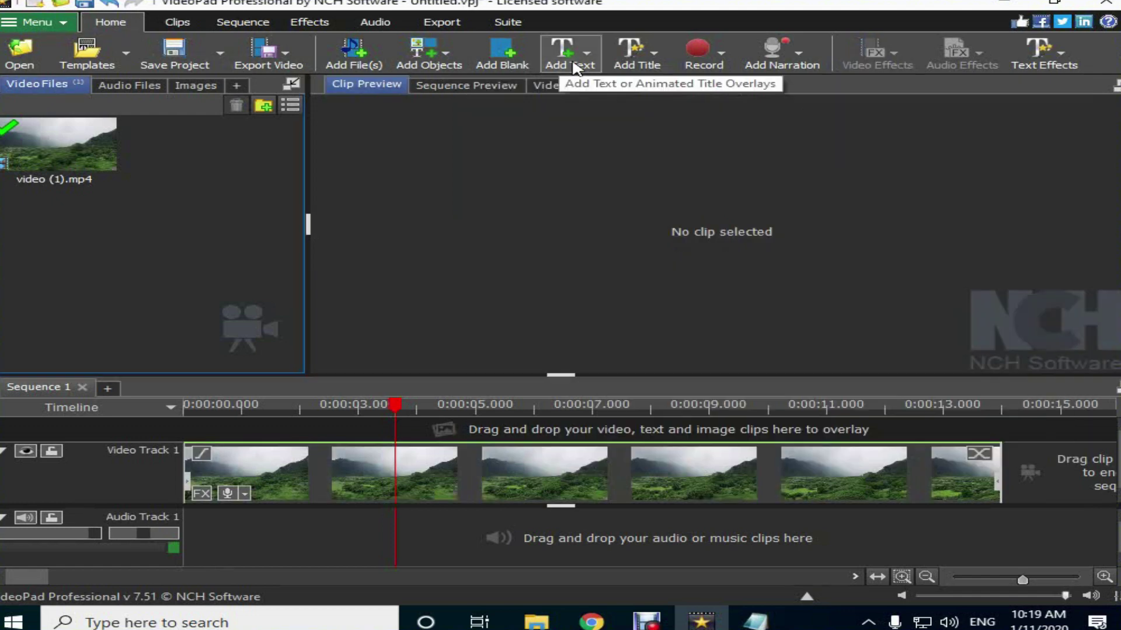
{"action": "left_click", "coordinate": [569, 63]}
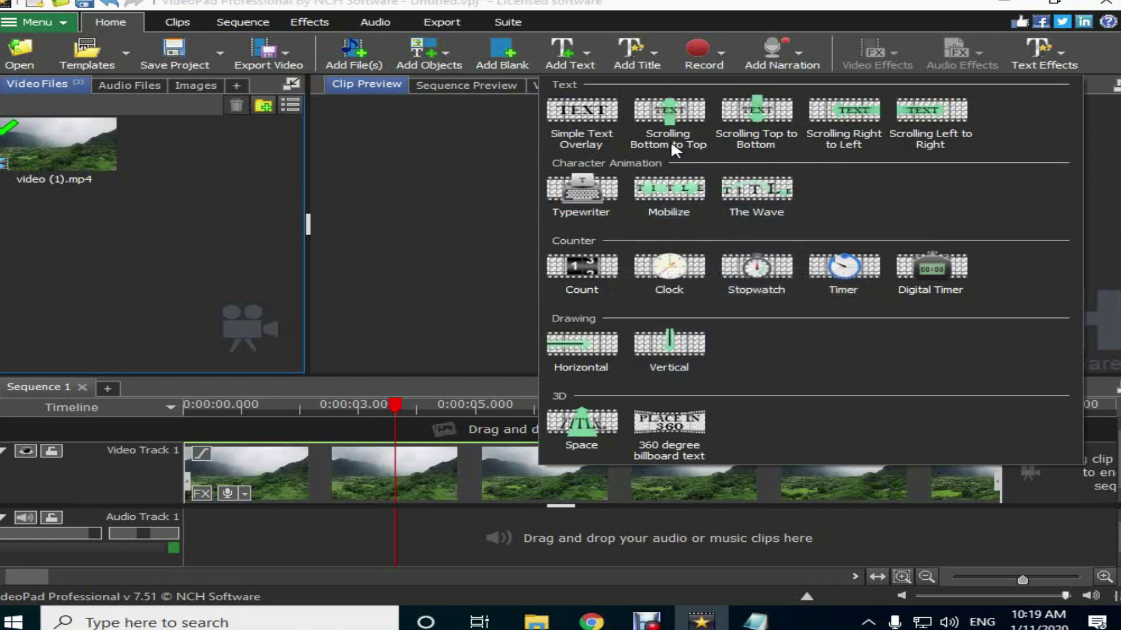
{"action": "left_click", "coordinate": [598, 140]}
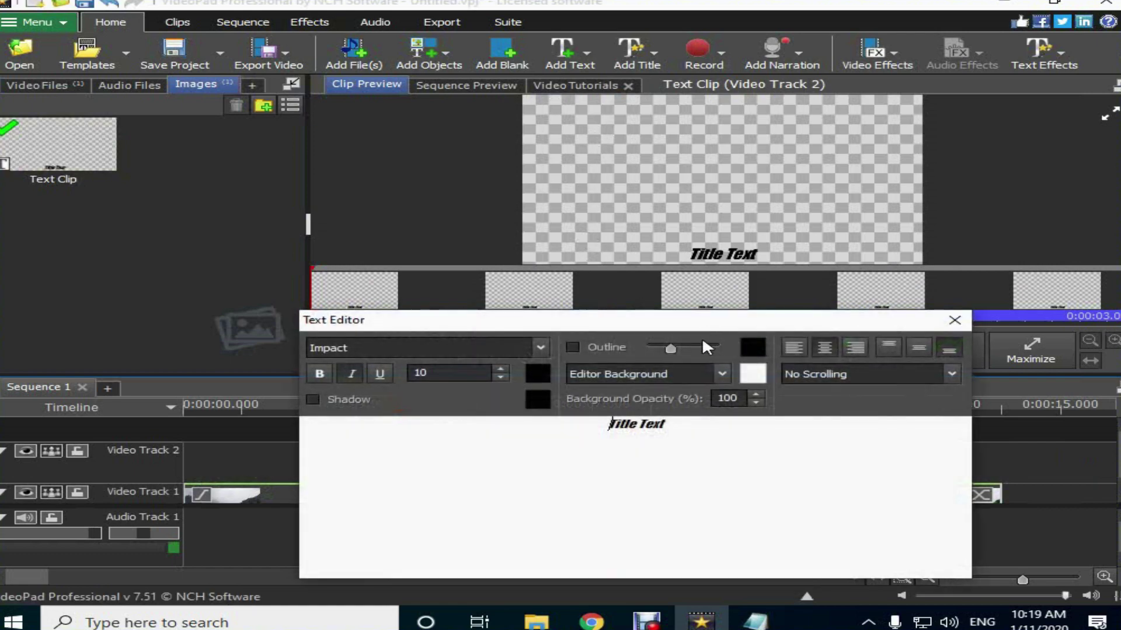
Step: Replace the placeholder title text with a sentence that begins "My name is" and gives the presenter's full name
{"action": "left_click_drag", "start_coordinate": [693, 438], "coordinate": [555, 431]}
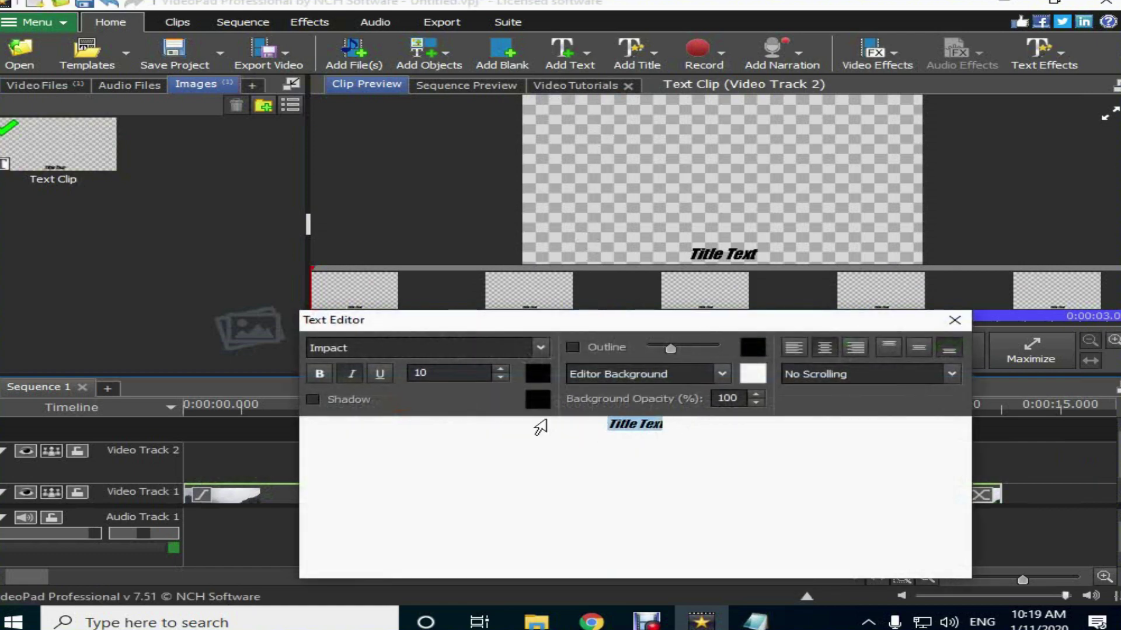
{"action": "left_click_drag", "start_coordinate": [688, 425], "coordinate": [592, 424]}
{"action": "left_click_drag", "start_coordinate": [337, 320], "coordinate": [337, 286]}
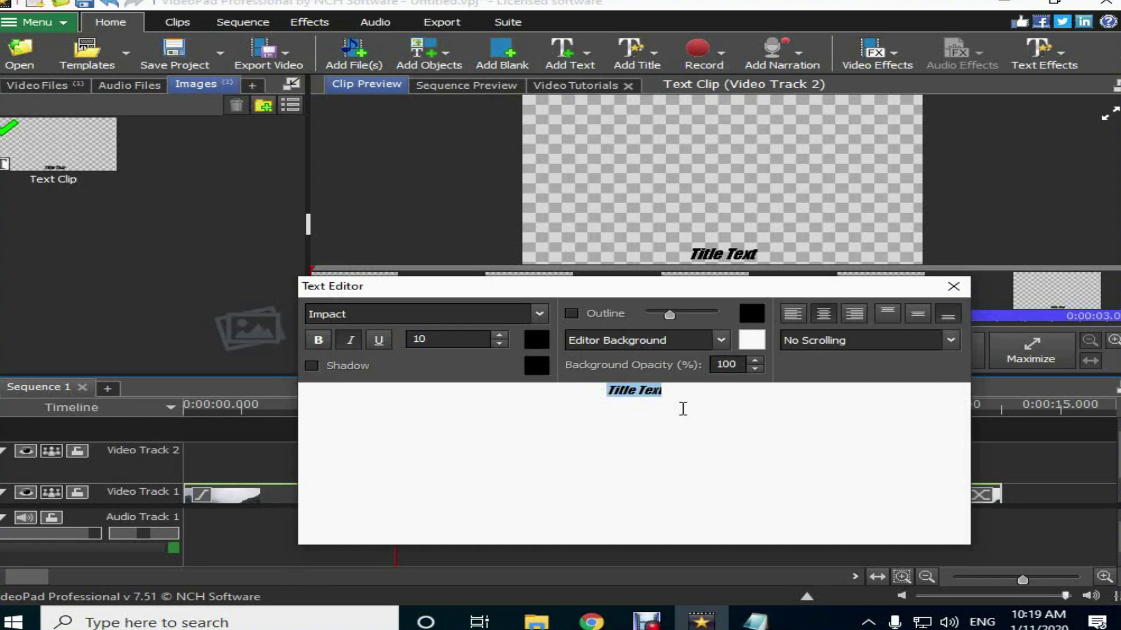
{"action": "key", "text": "BackSpace"}
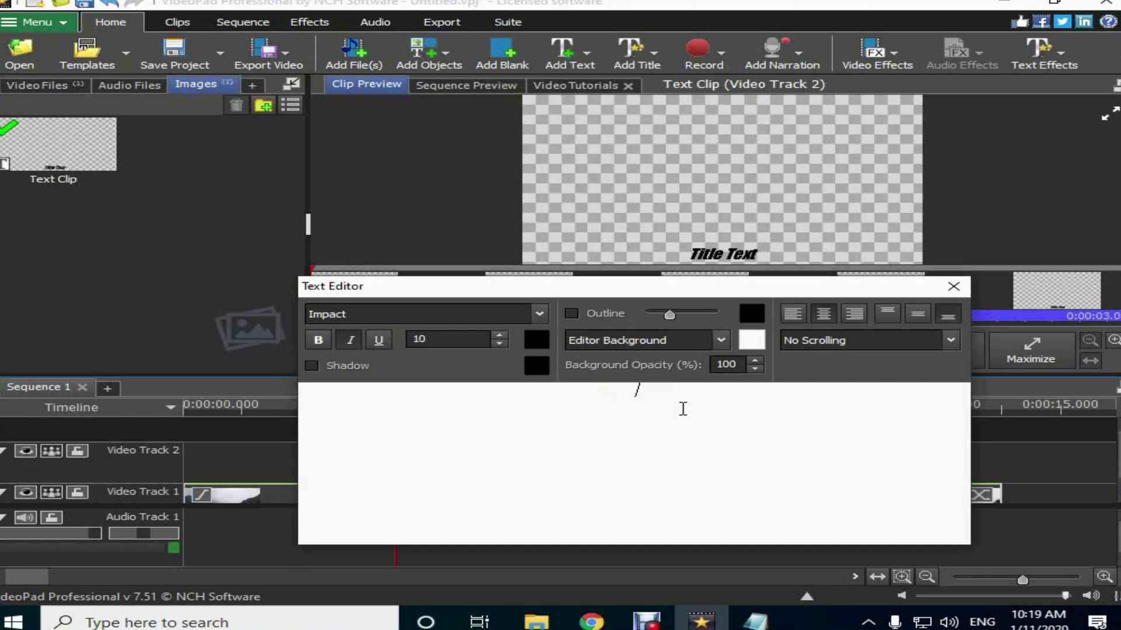
{"action": "type", "text": "My na"}
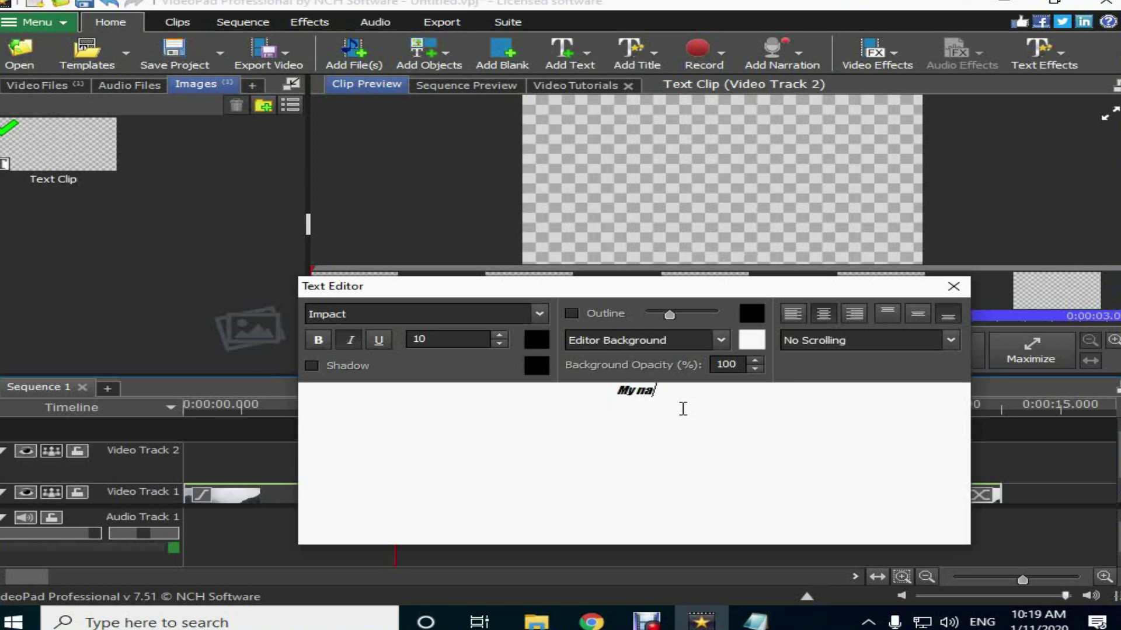
{"action": "type", "text": "me is s"}
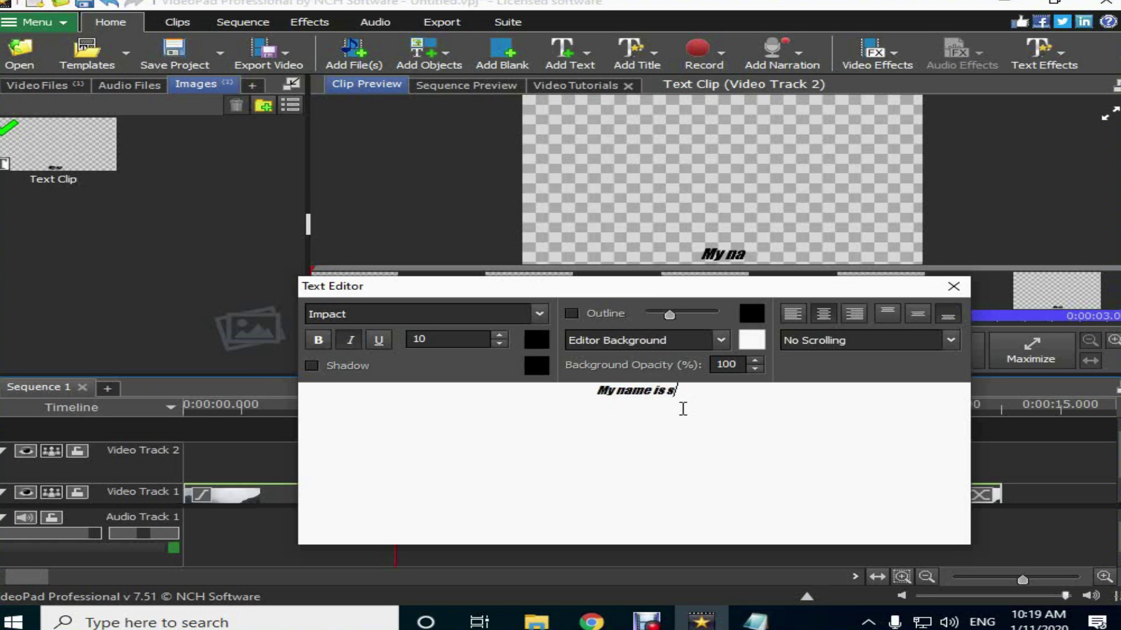
{"action": "type", "text": "ubash lama."}
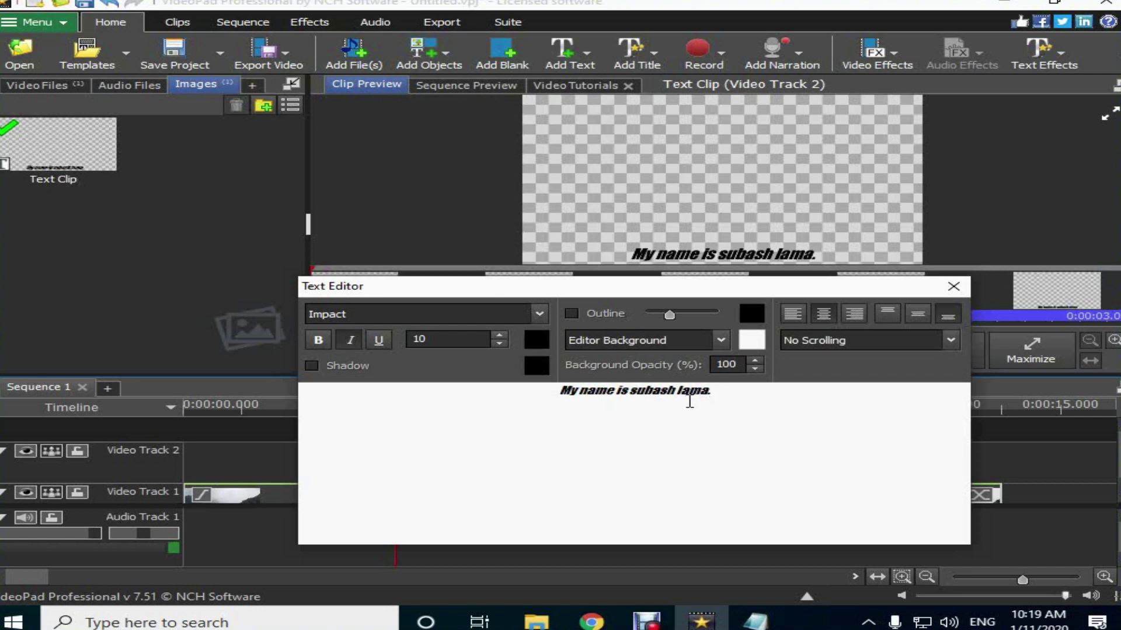
Step: Move the text editor out of the way and play back the sequence around the text clip to check the overlay
{"action": "left_click_drag", "start_coordinate": [718, 390], "coordinate": [570, 395]}
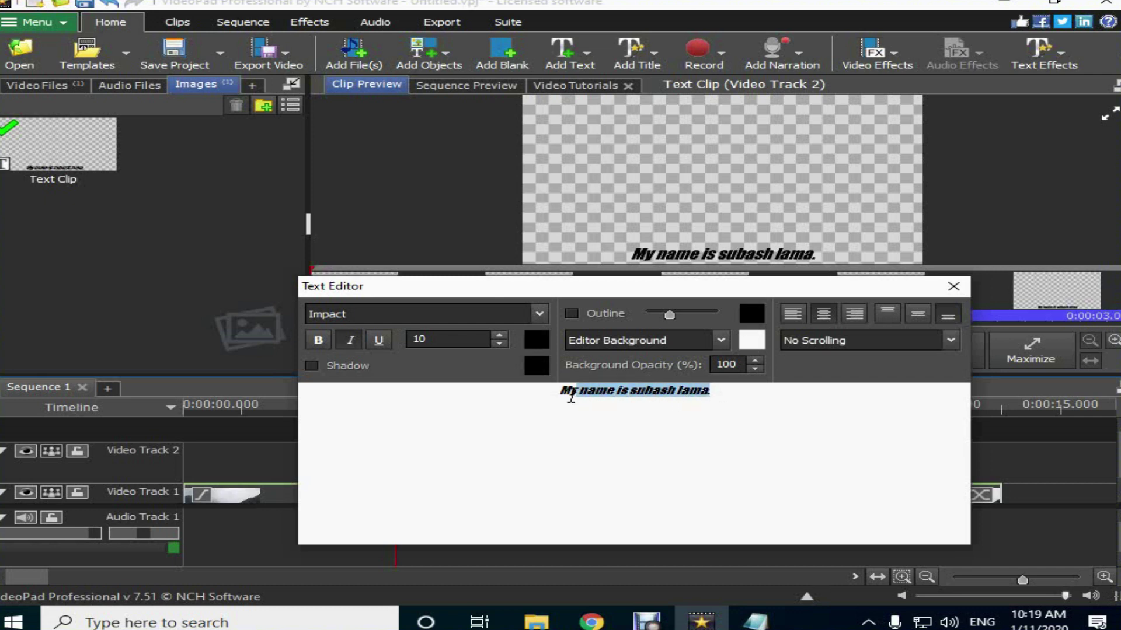
{"action": "left_click", "coordinate": [618, 406]}
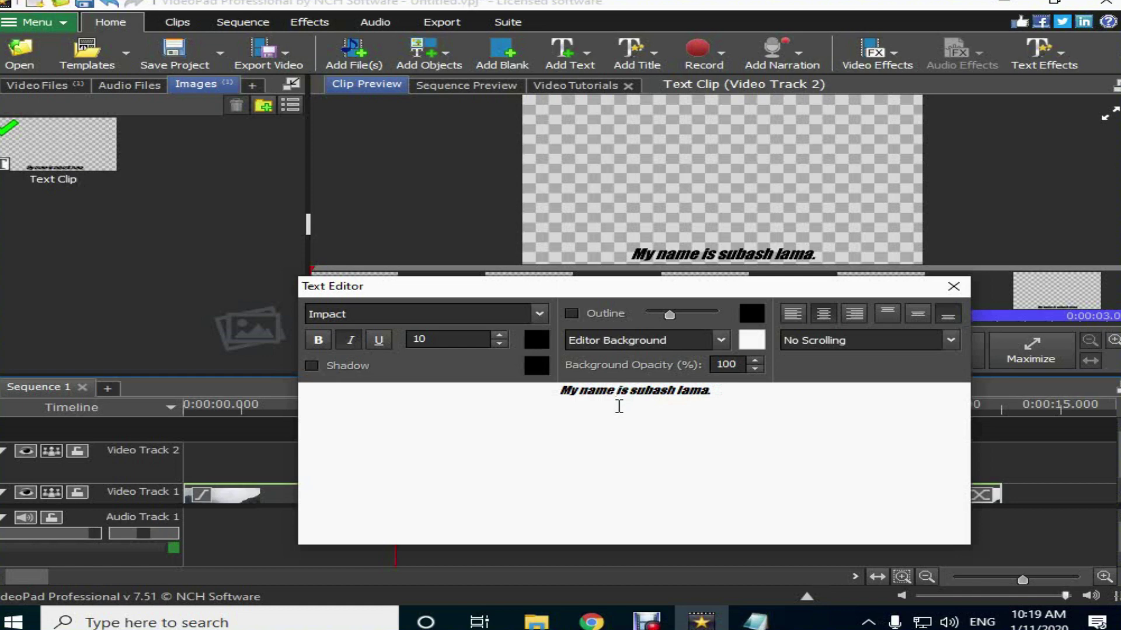
{"action": "left_click_drag", "start_coordinate": [595, 295], "coordinate": [779, 208]}
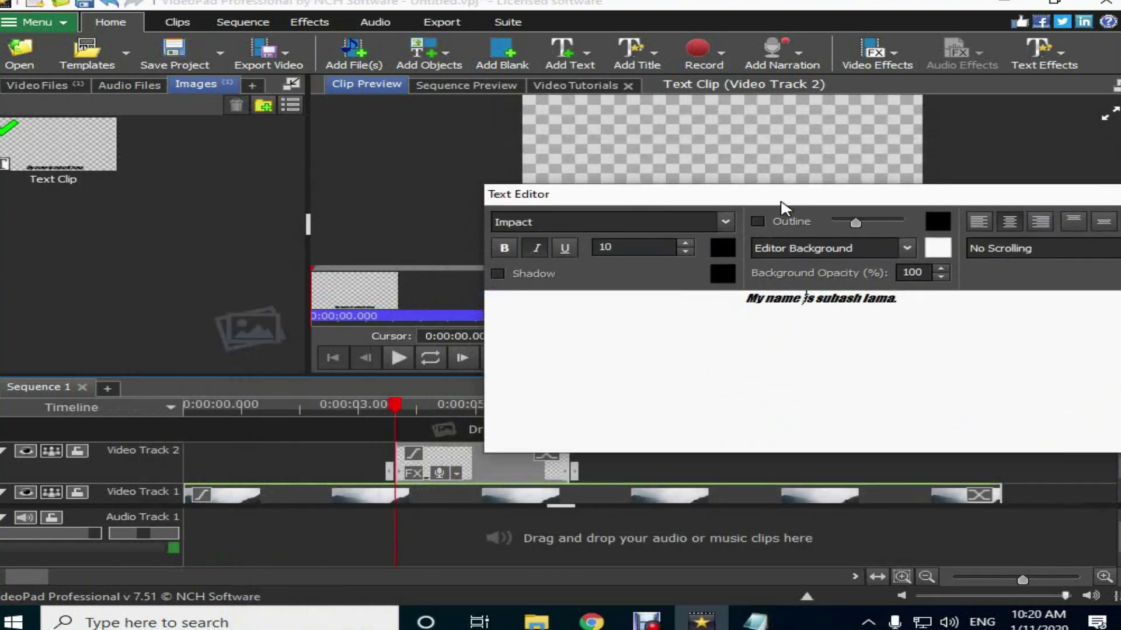
{"action": "left_click_drag", "start_coordinate": [422, 430], "coordinate": [359, 445]}
{"action": "key", "text": "space"}
{"action": "key", "text": "space"}
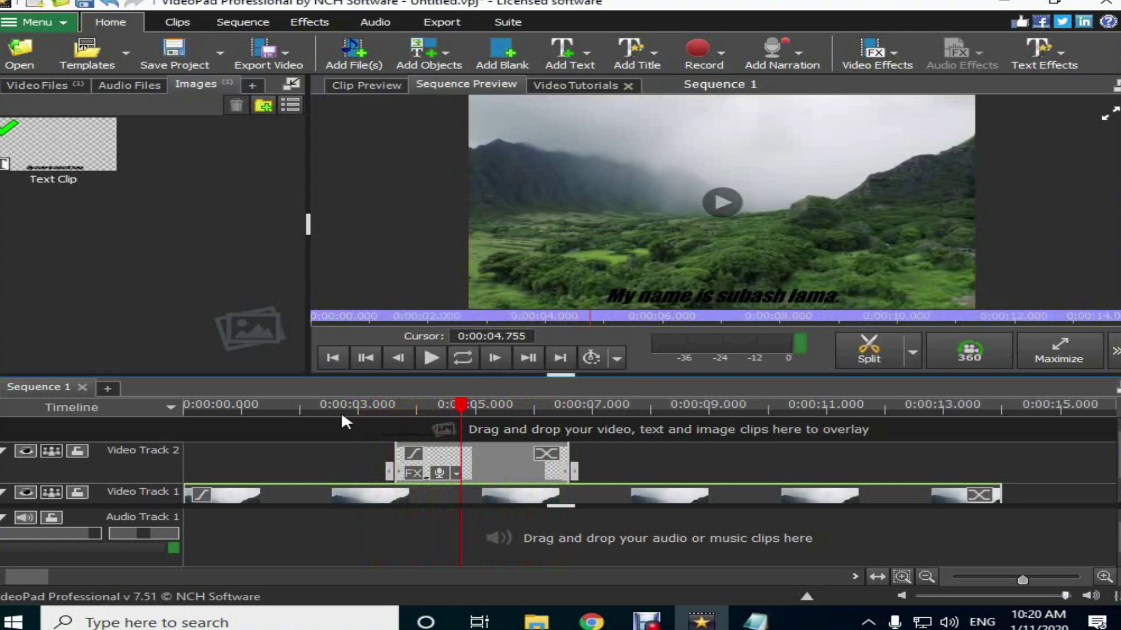
{"action": "left_click", "coordinate": [334, 421]}
{"action": "key", "text": "space"}
{"action": "key", "text": "space"}
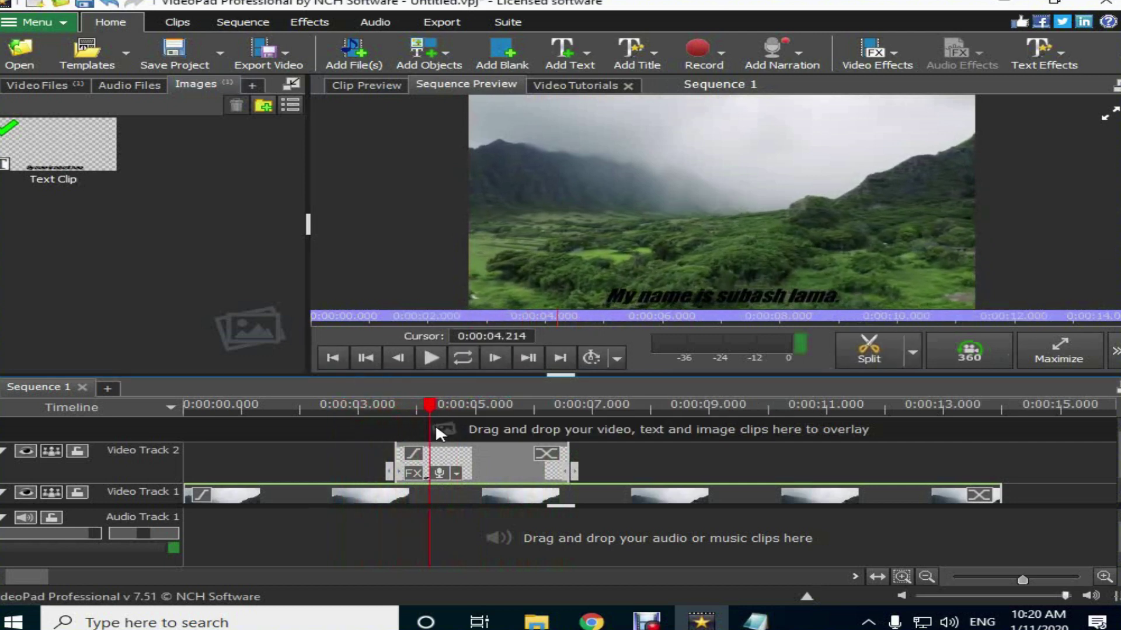
Step: Reopen the text clip on Video Track 2 for editing and select its whole line of text
{"action": "double_click", "coordinate": [484, 464]}
{"action": "left_click_drag", "start_coordinate": [738, 425], "coordinate": [584, 429]}
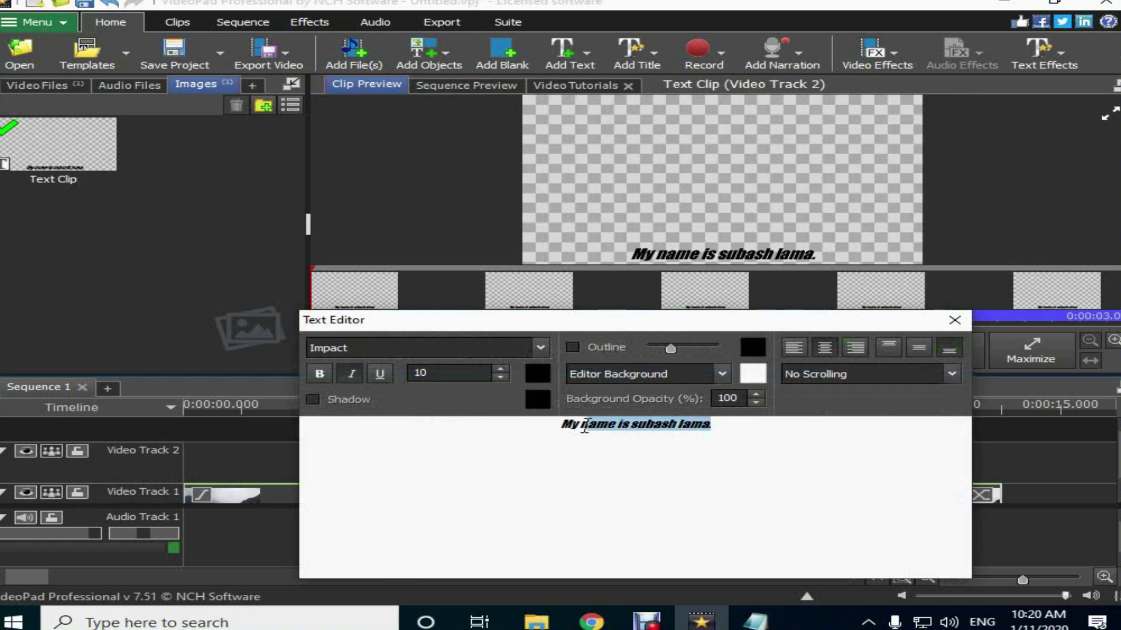
{"action": "left_click", "coordinate": [722, 430]}
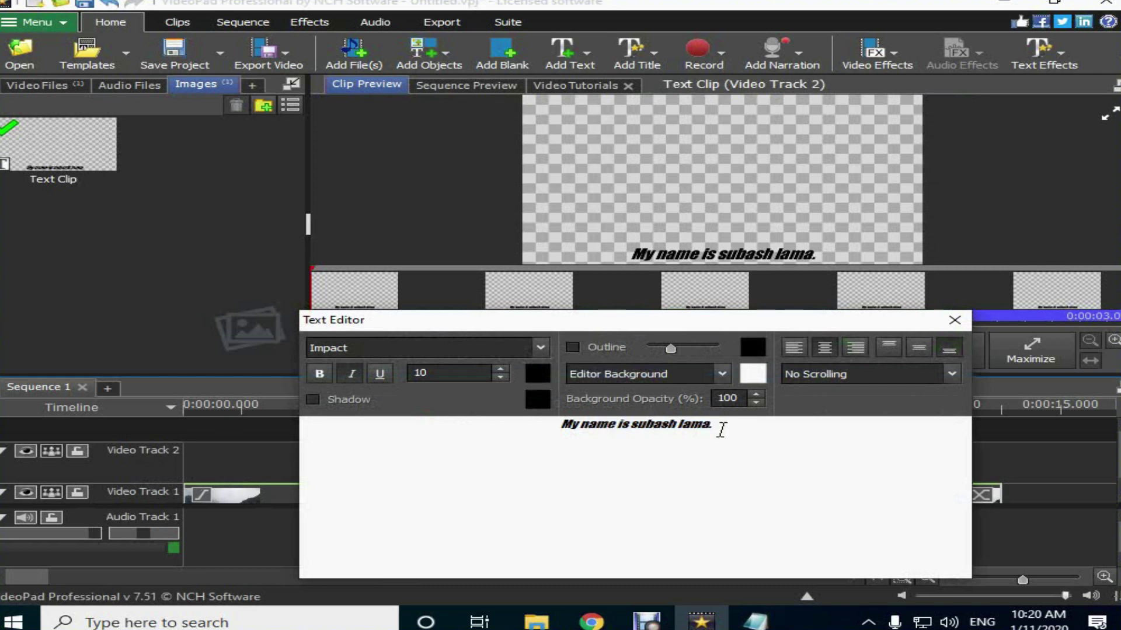
{"action": "left_click_drag", "start_coordinate": [722, 431], "coordinate": [548, 442]}
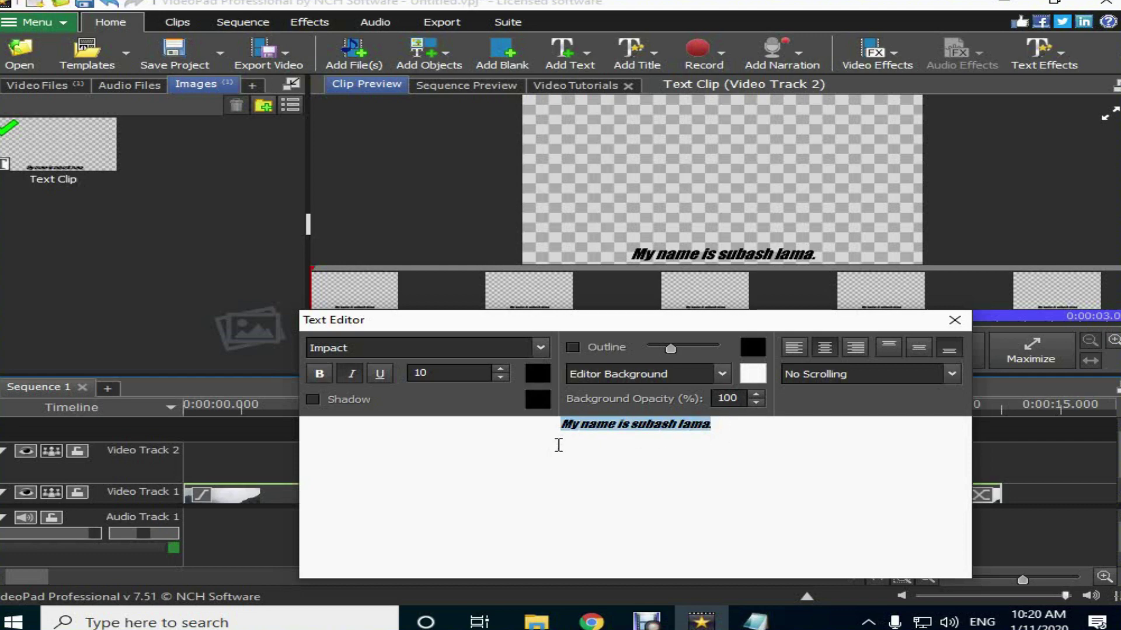
Step: Try a Devanagari font on the selected overlay text
{"action": "left_click", "coordinate": [540, 347]}
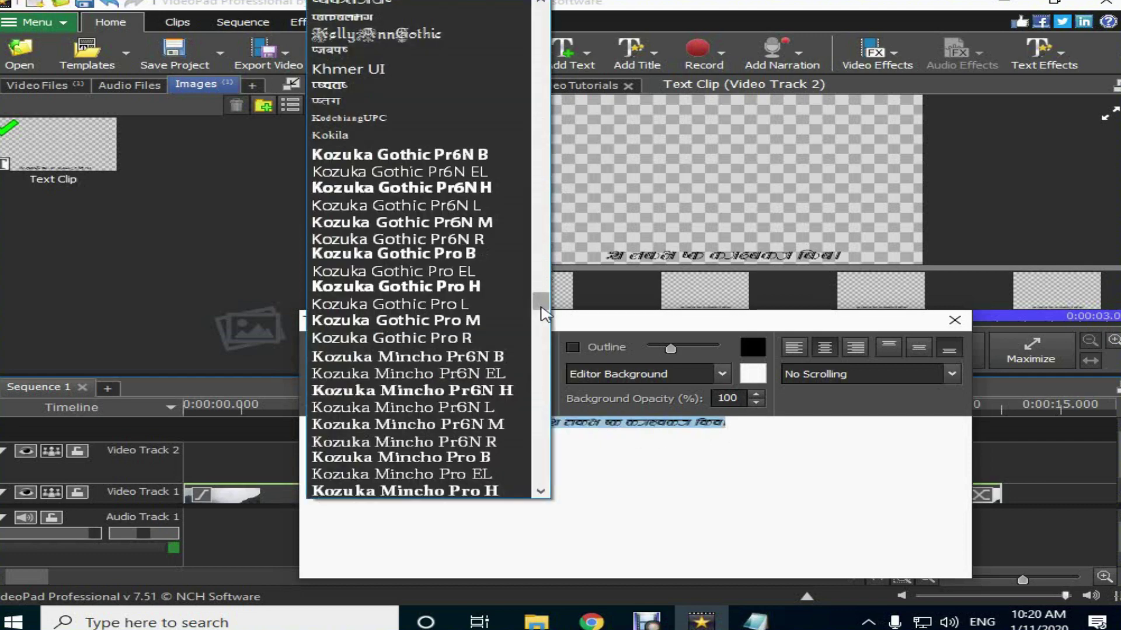
{"action": "left_click_drag", "start_coordinate": [540, 315], "coordinate": [555, 369]}
{"action": "left_click", "coordinate": [564, 383]}
{"action": "left_click", "coordinate": [753, 434]}
{"action": "left_click_drag", "start_coordinate": [753, 433], "coordinate": [508, 430]}
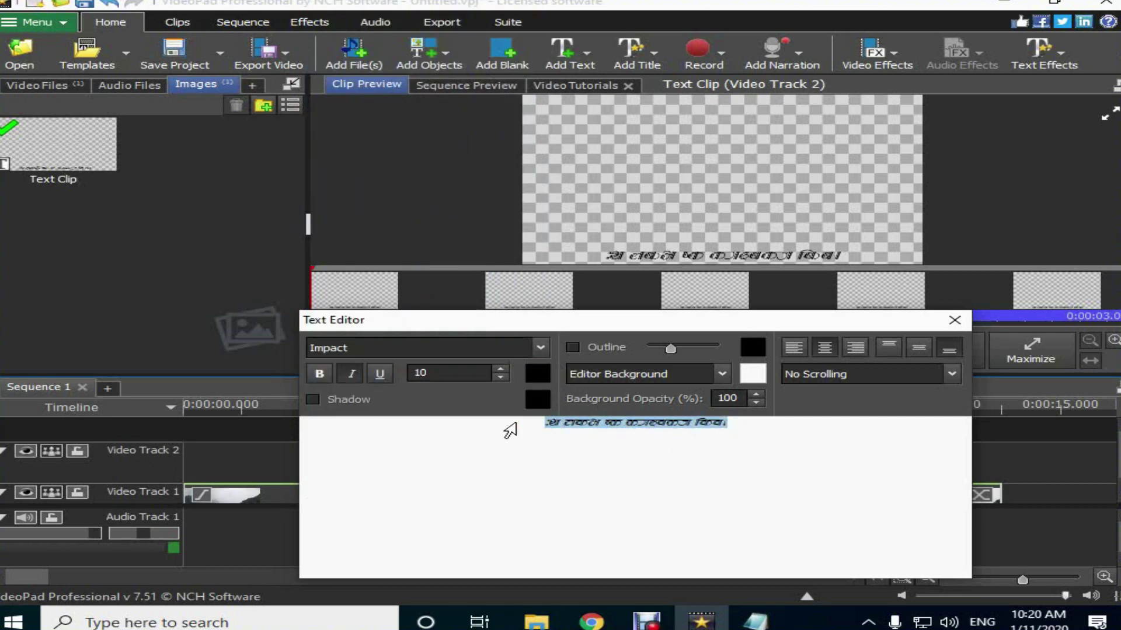
Step: Set the font of the overlay text to Raman alpha
{"action": "left_click", "coordinate": [541, 347]}
{"action": "left_click_drag", "start_coordinate": [543, 318], "coordinate": [541, 227]}
{"action": "key", "text": "r"}
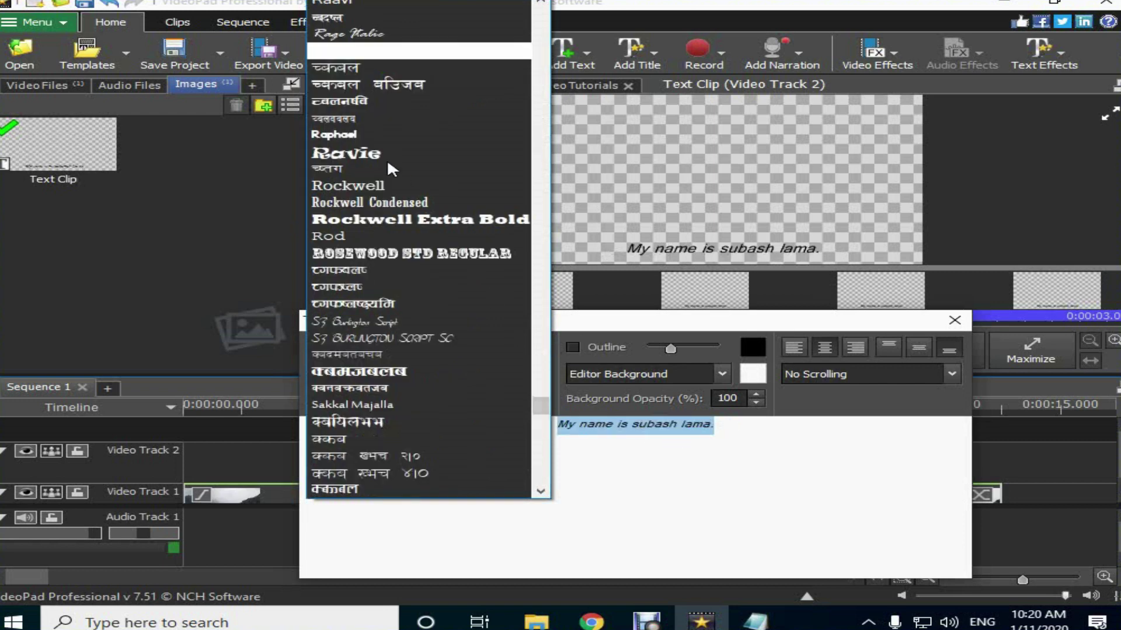
{"action": "left_click", "coordinate": [360, 85]}
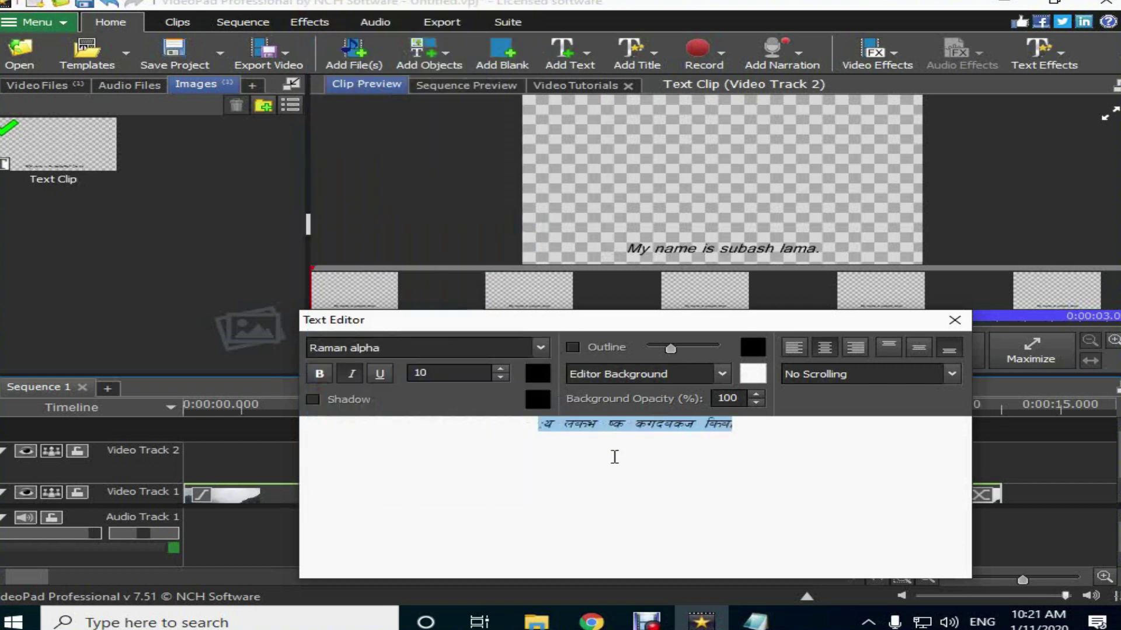
Step: Replace the overlay text with the Nepali phrase "मेरो देश नेपाल"
{"action": "left_click", "coordinate": [681, 437]}
{"action": "key", "text": "ctrl+a"}
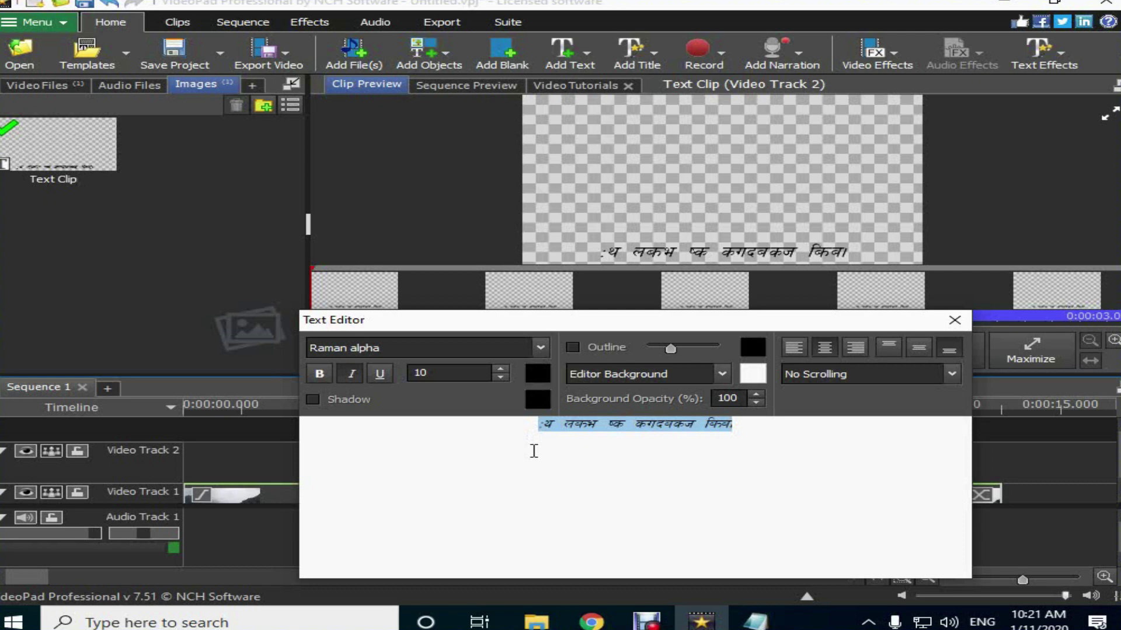
{"action": "type", "text": "esjks ns'k"}
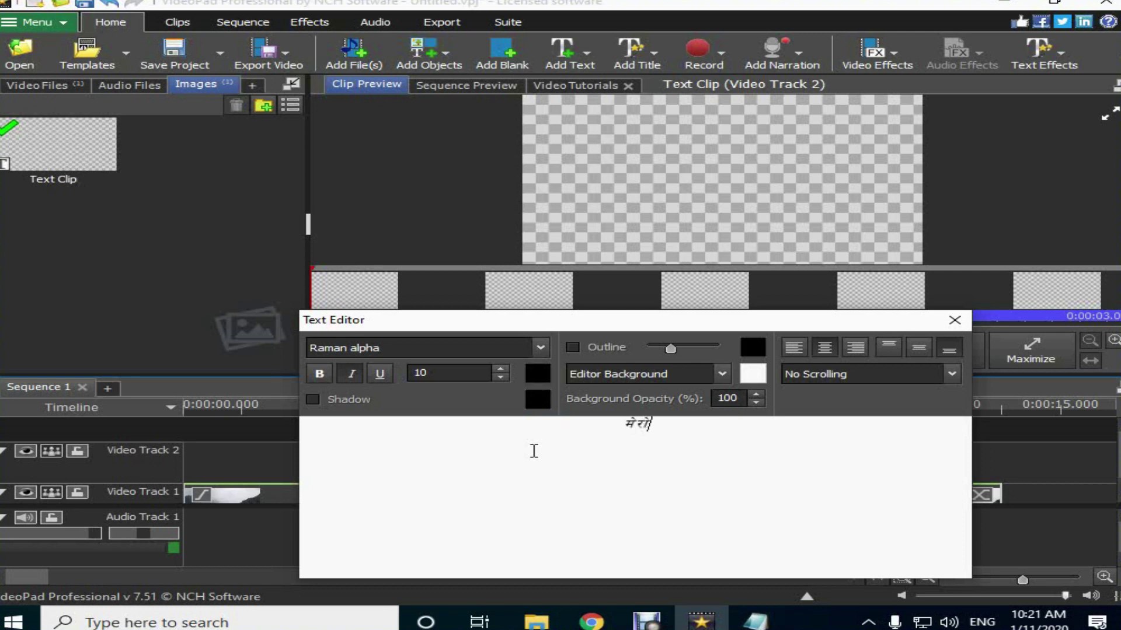
{"action": "type", "text": " t"}
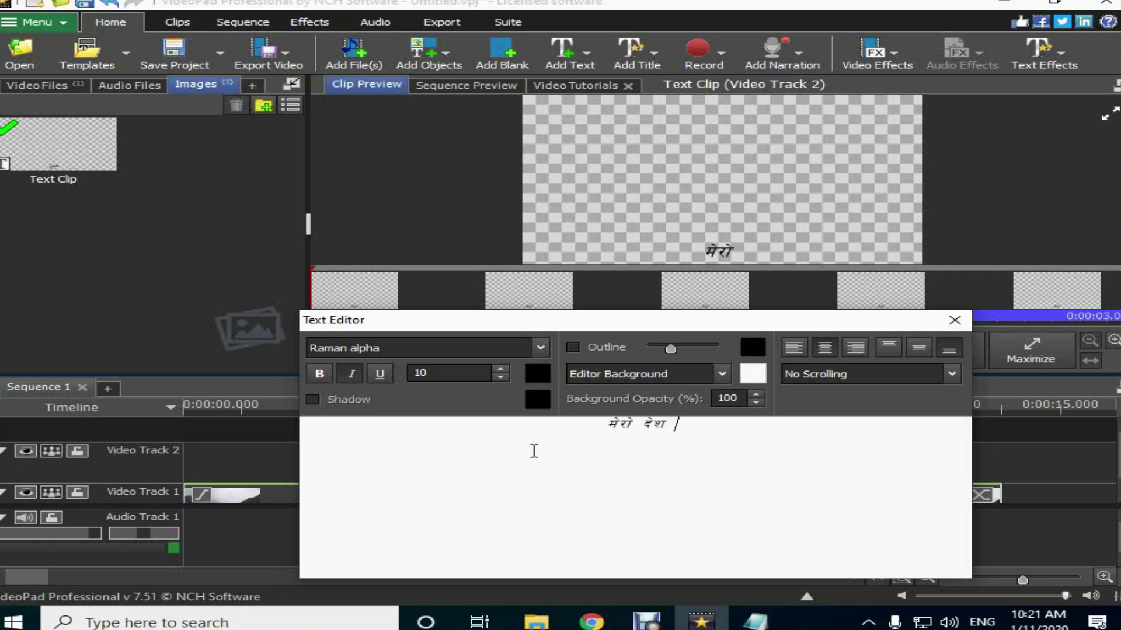
{"action": "key", "text": "BackSpace"}
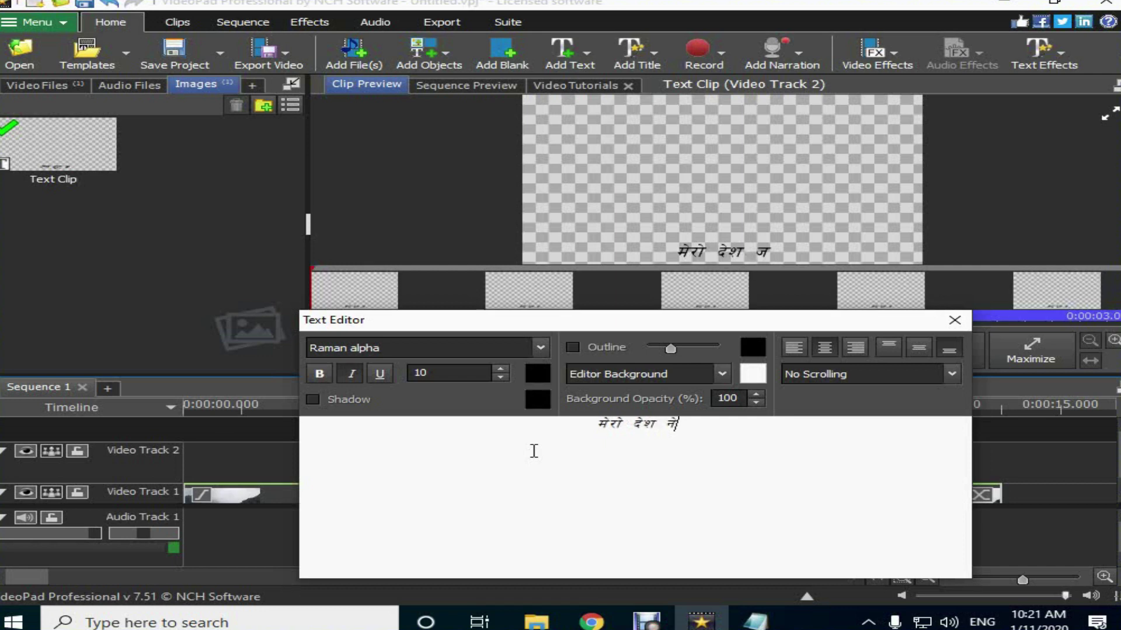
{"action": "type", "text": "usic"}
{"action": "key", "text": "BackSpace"}
{"action": "type", "text": "ky"}
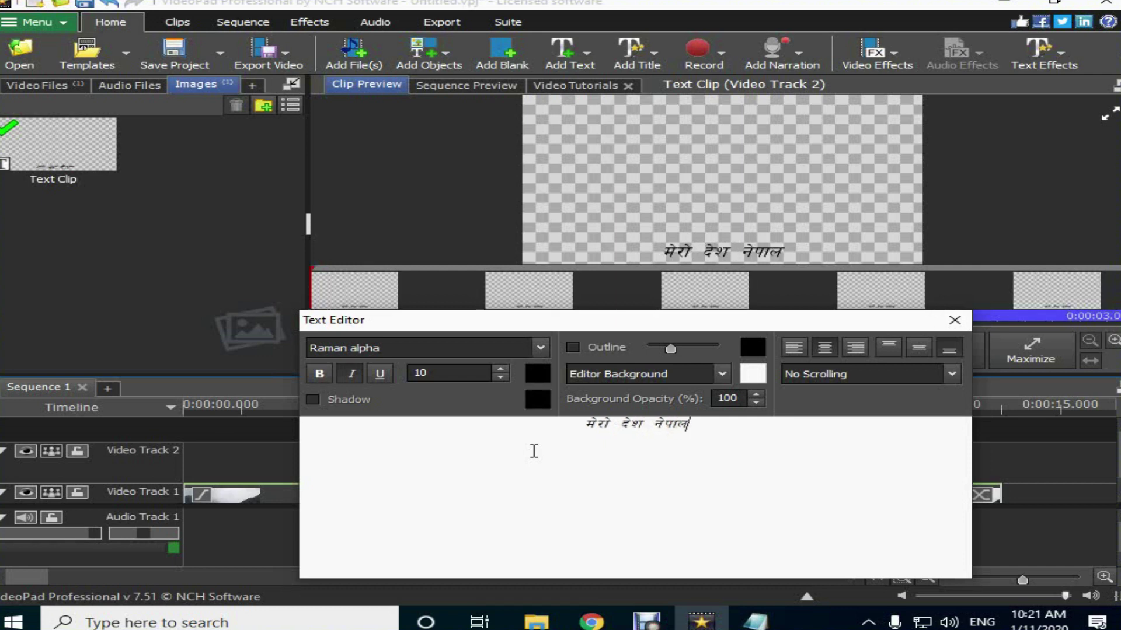
Step: Change the font of the whole Nepali phrase to Glastonbury Shadow
{"action": "left_click_drag", "start_coordinate": [698, 425], "coordinate": [550, 428]}
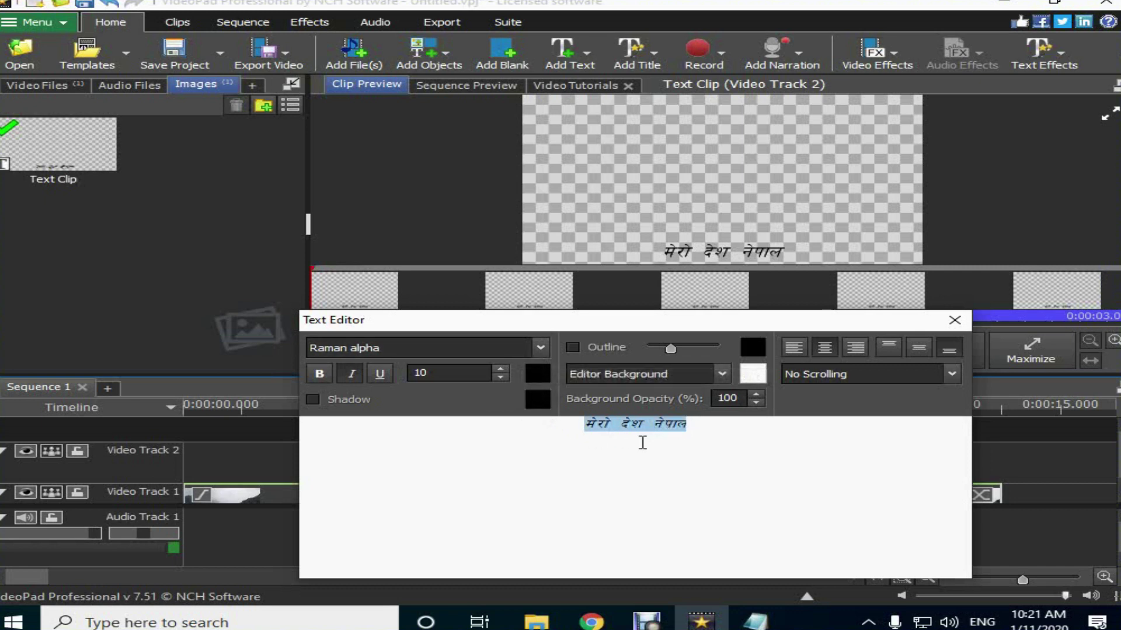
{"action": "left_click", "coordinate": [500, 347]}
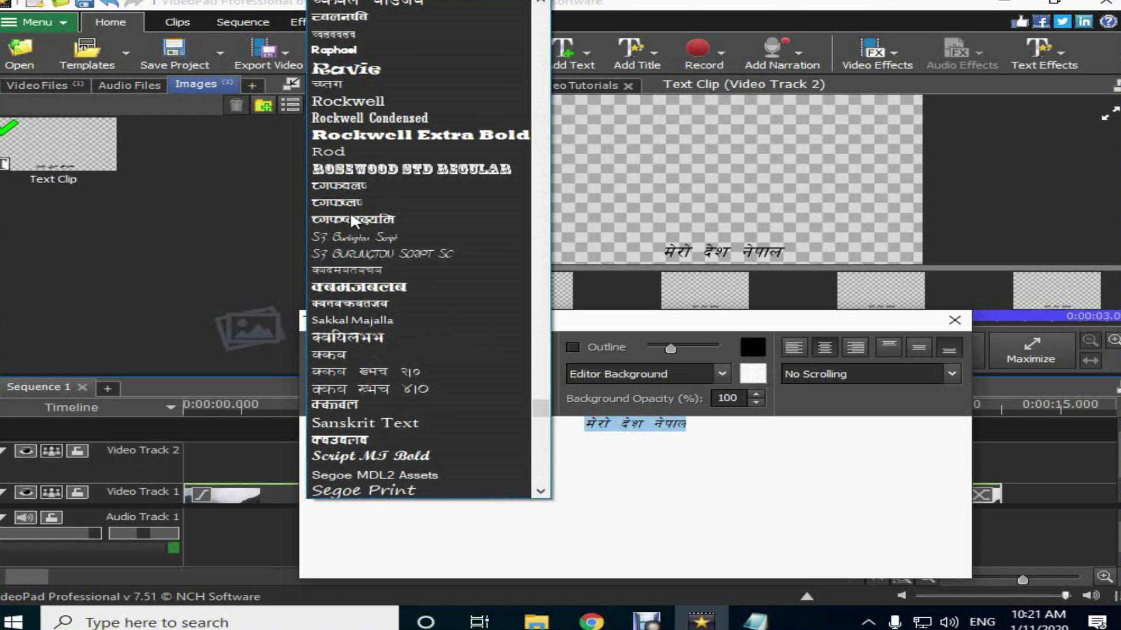
{"action": "left_click", "coordinate": [351, 219]}
{"action": "key", "text": "Up"}
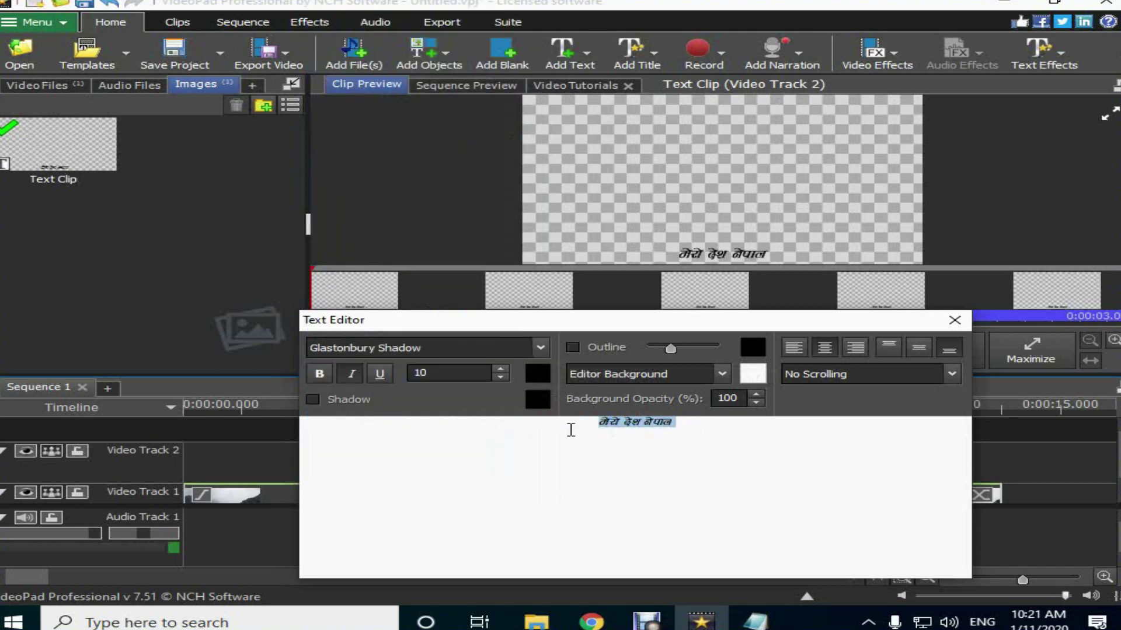
Step: Increase the font size of the Nepali phrase to 19 and toggle bold on and off again
{"action": "left_click", "coordinate": [502, 365]}
{"action": "left_click", "coordinate": [504, 368]}
{"action": "left_click", "coordinate": [503, 367]}
{"action": "left_click", "coordinate": [504, 367]}
{"action": "left_click", "coordinate": [503, 368]}
{"action": "left_click", "coordinate": [503, 368]}
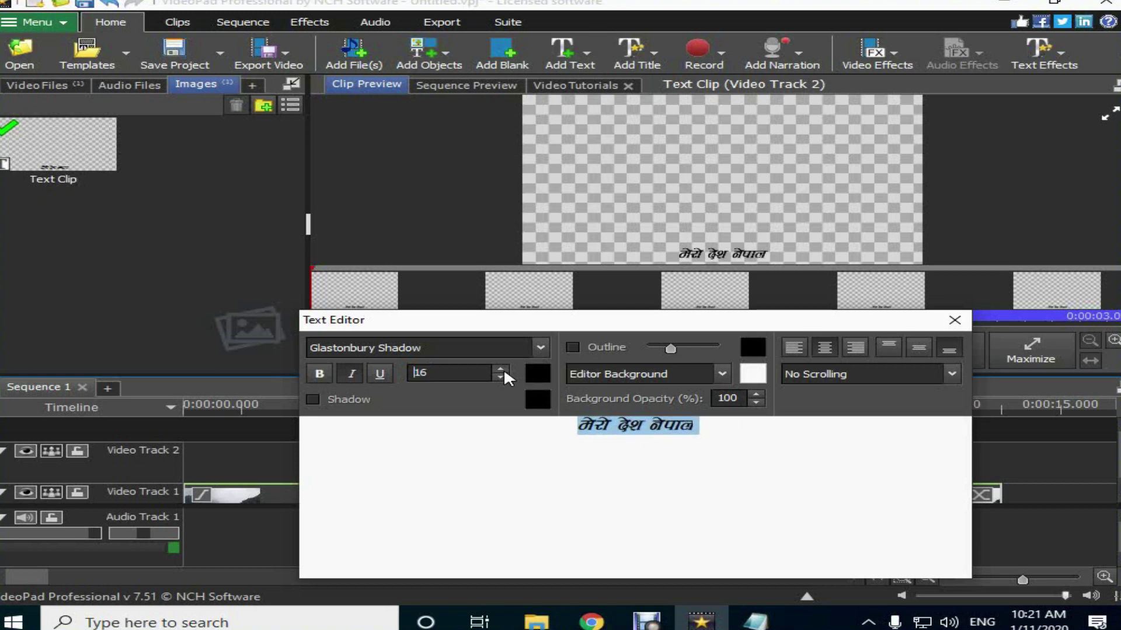
{"action": "left_click", "coordinate": [503, 368]}
{"action": "left_click", "coordinate": [503, 368]}
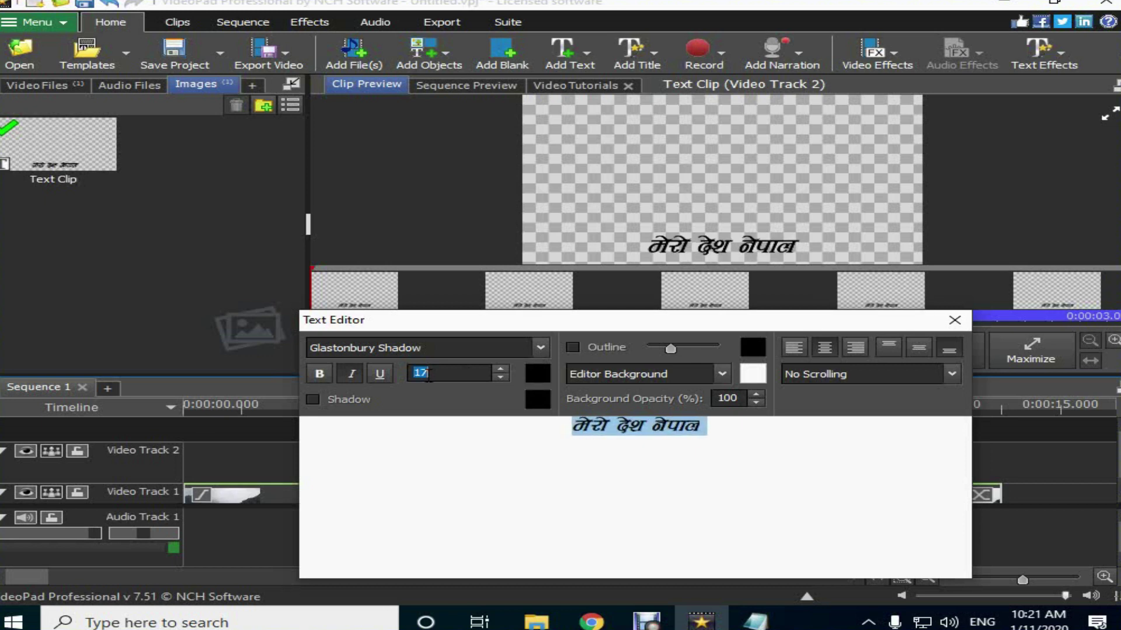
{"action": "left_click", "coordinate": [504, 368]}
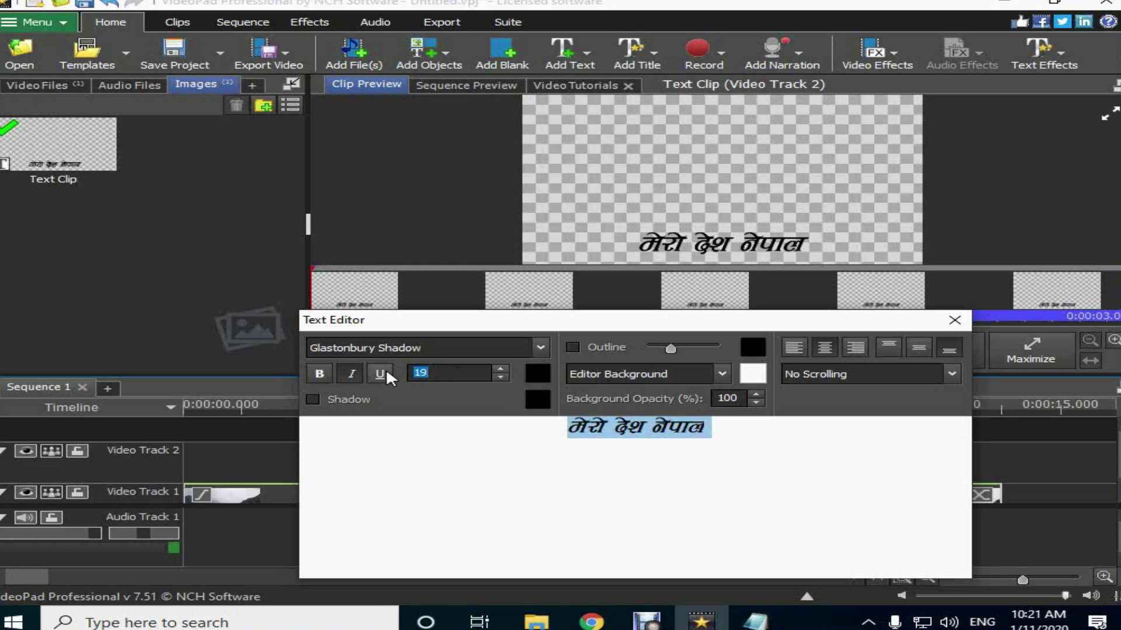
{"action": "left_click", "coordinate": [314, 375]}
{"action": "left_click", "coordinate": [314, 376]}
Step: Change the colour of the whole Nepali phrase to yellow (f5d402)
{"action": "left_click", "coordinate": [651, 431]}
{"action": "left_click", "coordinate": [715, 430]}
{"action": "left_click_drag", "start_coordinate": [715, 431], "coordinate": [540, 430]}
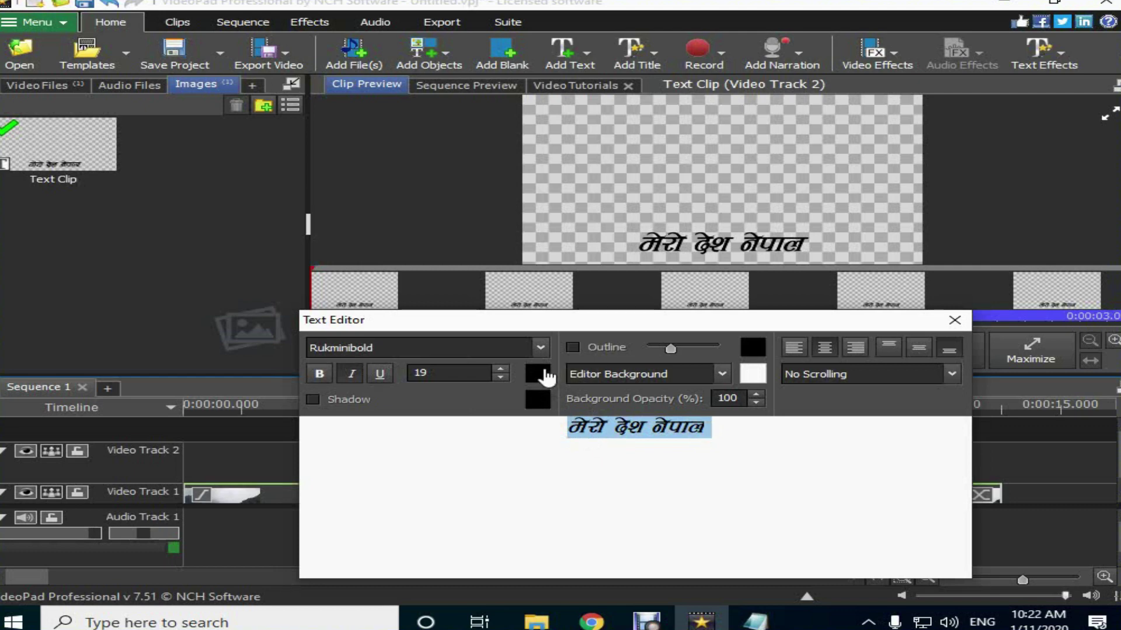
{"action": "left_click", "coordinate": [538, 383]}
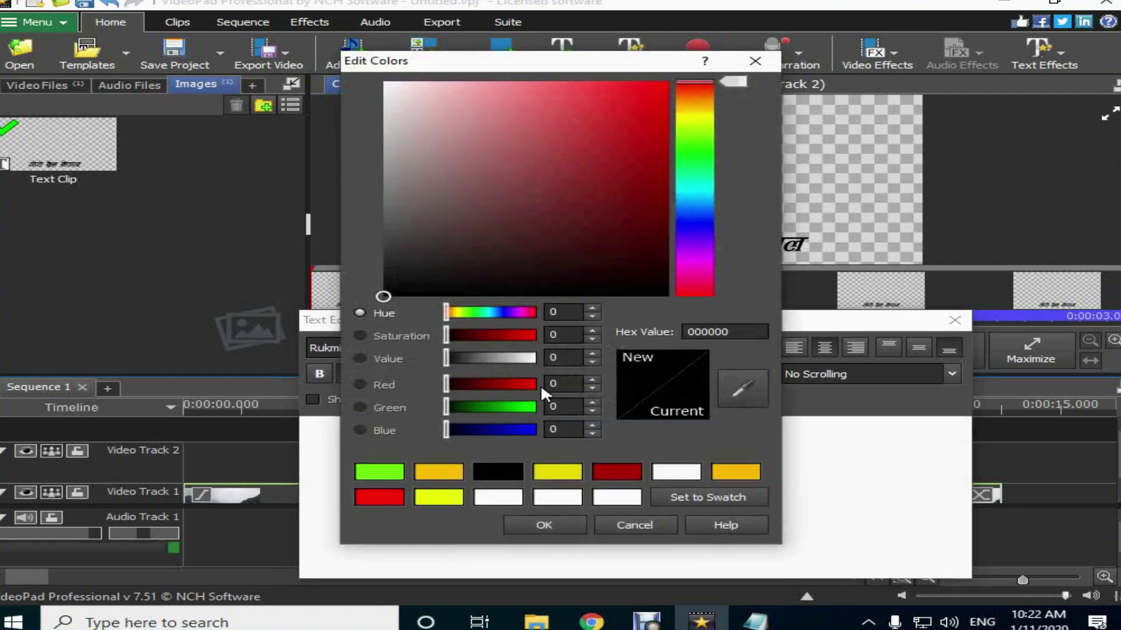
{"action": "left_click", "coordinate": [665, 94]}
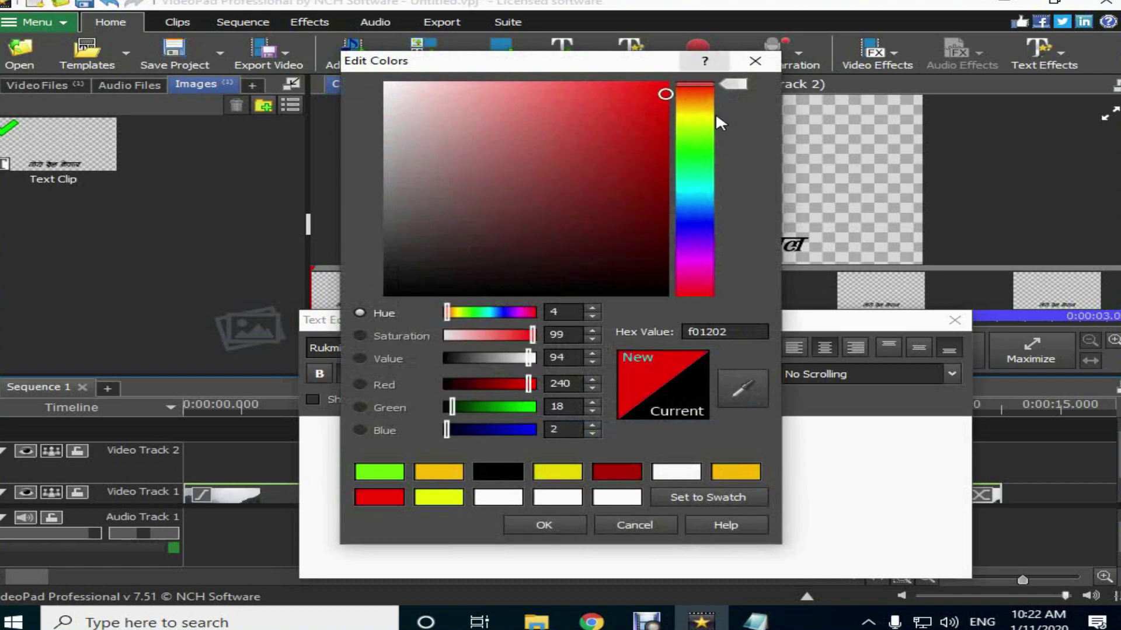
{"action": "left_click", "coordinate": [715, 113]}
{"action": "left_click", "coordinate": [666, 89]}
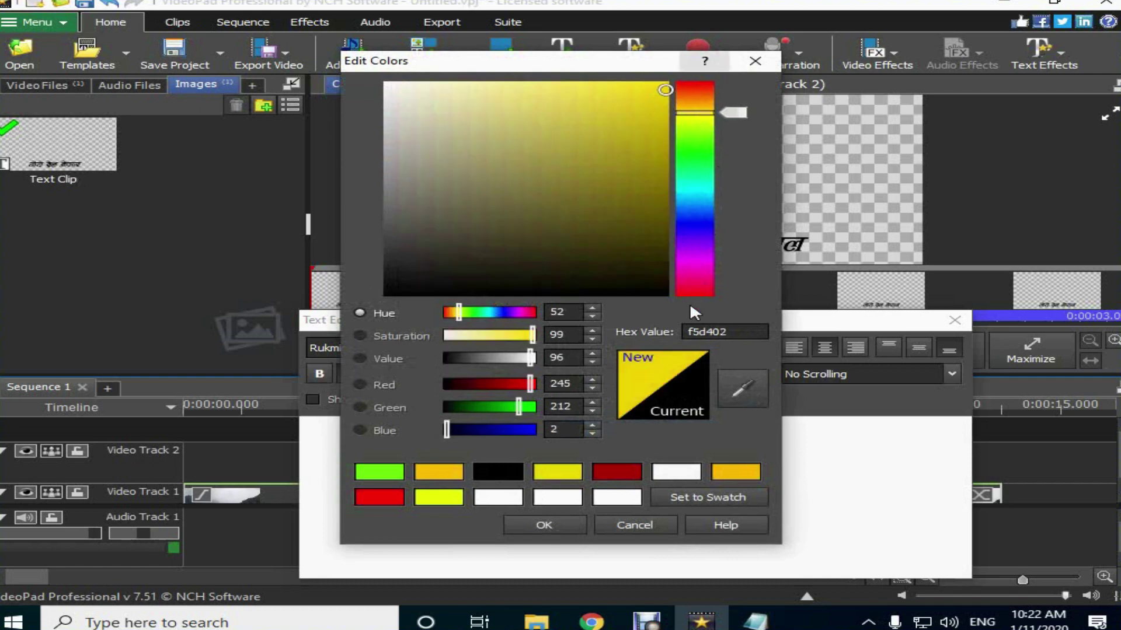
{"action": "left_click", "coordinate": [562, 531]}
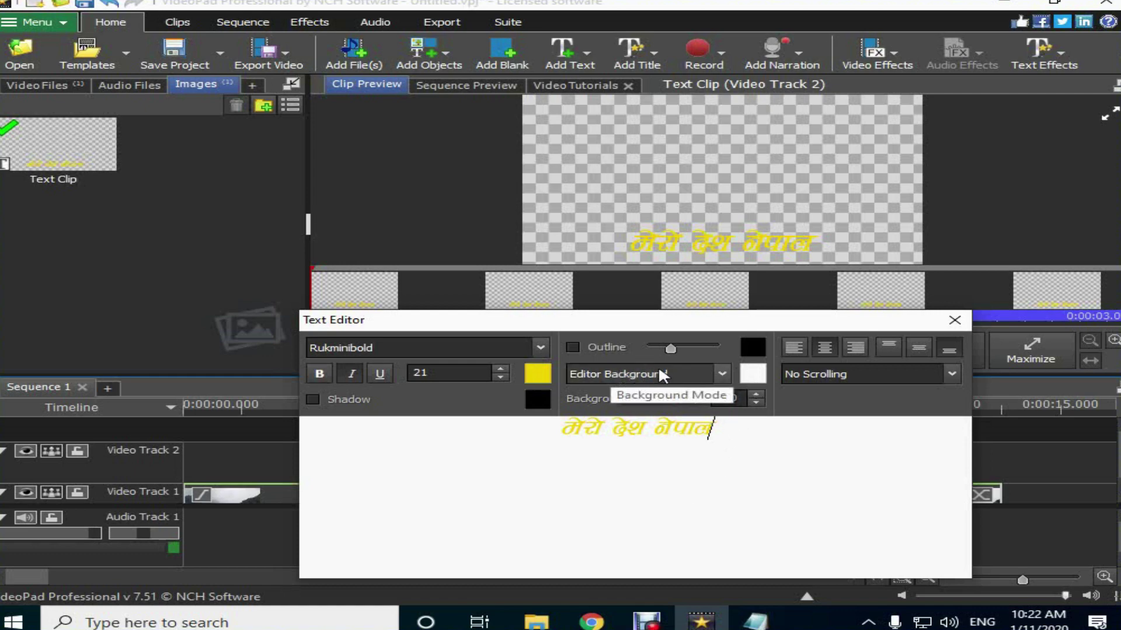
Step: Set the text editor's background colour to a dark shade (262020)
{"action": "left_click", "coordinate": [752, 374]}
{"action": "left_click", "coordinate": [578, 254]}
{"action": "left_click", "coordinate": [485, 265]}
{"action": "left_click", "coordinate": [435, 263]}
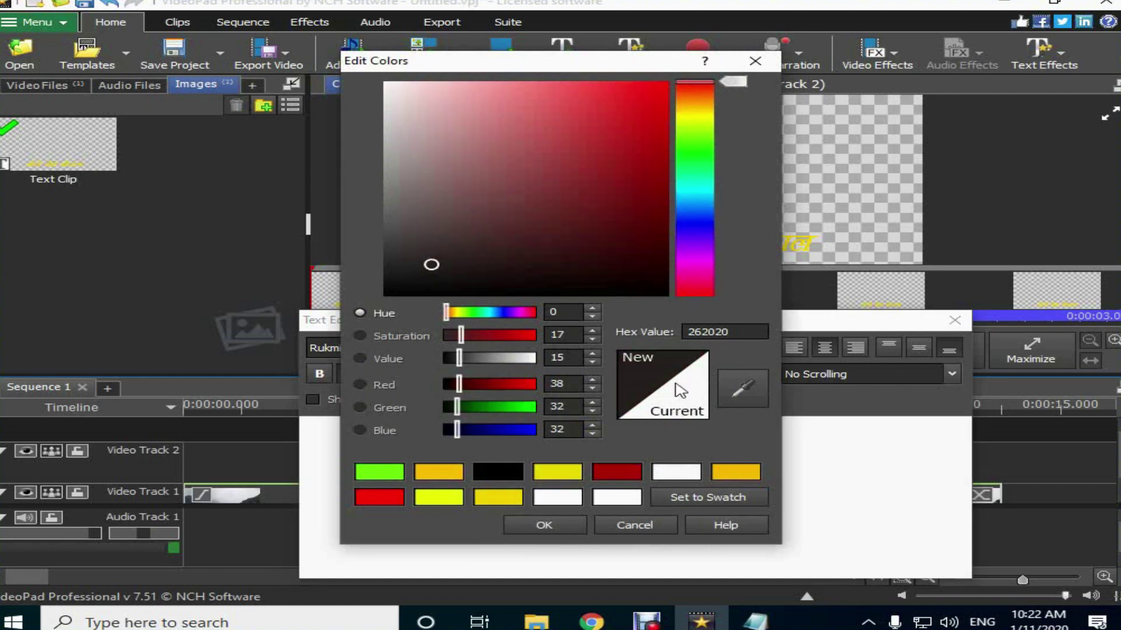
{"action": "left_click", "coordinate": [566, 524]}
Step: Try adding a few extra characters after the Nepali phrase and delete them again
{"action": "left_click", "coordinate": [751, 443]}
{"action": "type", "text": "बजप"}
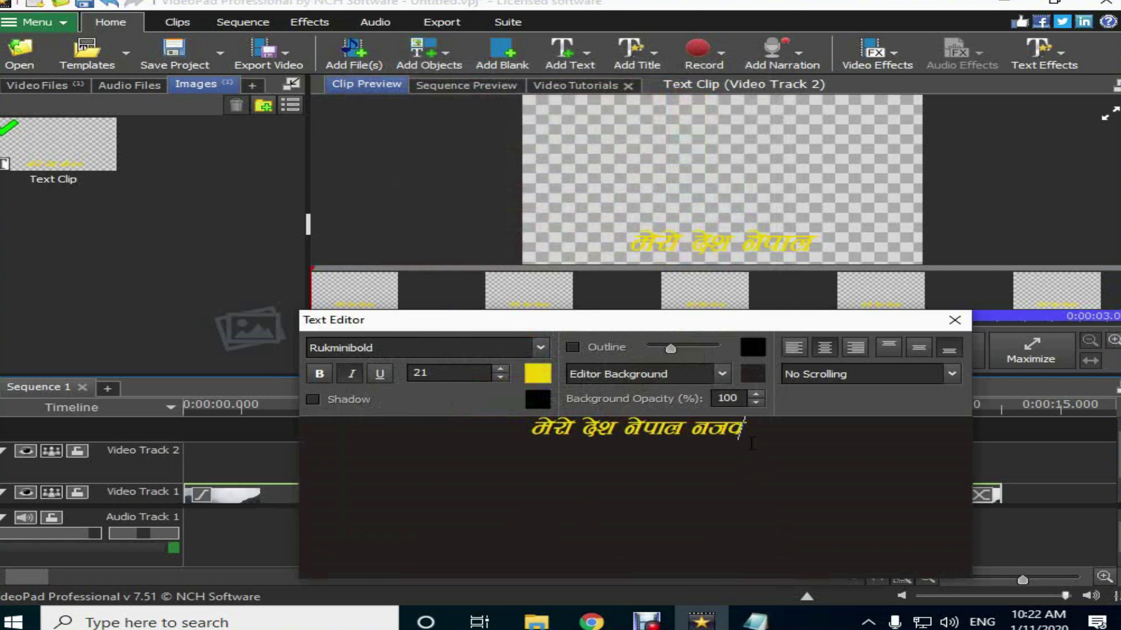
{"action": "key", "text": "BackSpace"}
{"action": "key", "text": "BackSpace"}
{"action": "key", "text": "BackSpace"}
{"action": "key", "text": "BackSpace"}
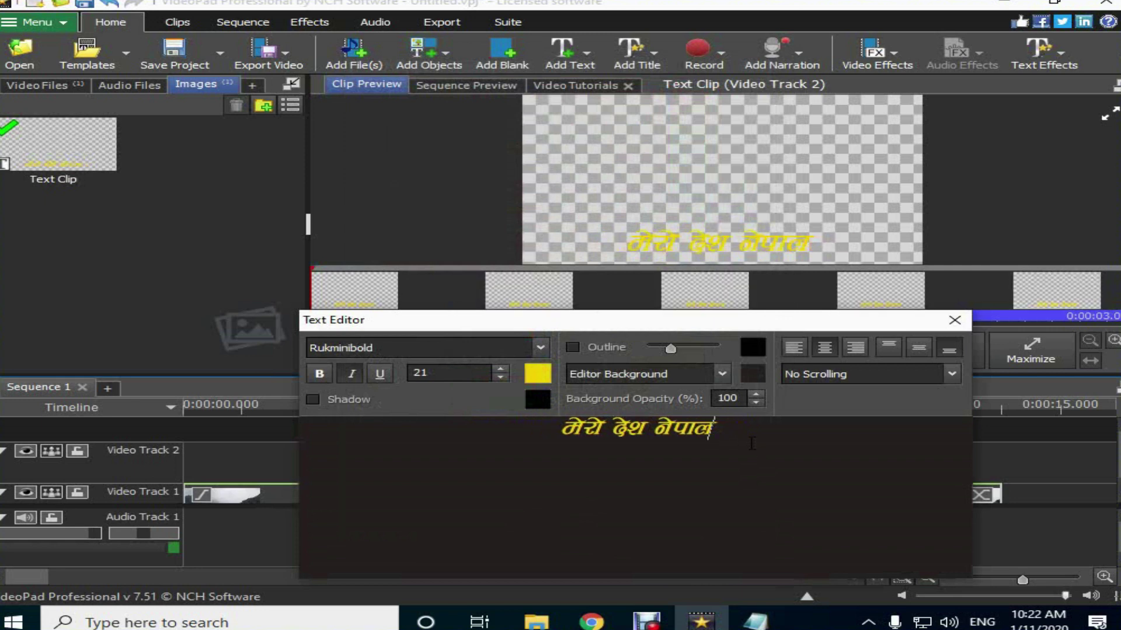
Step: Try the Text Background mode on the overlay and return to Editor Background
{"action": "left_click", "coordinate": [724, 374]}
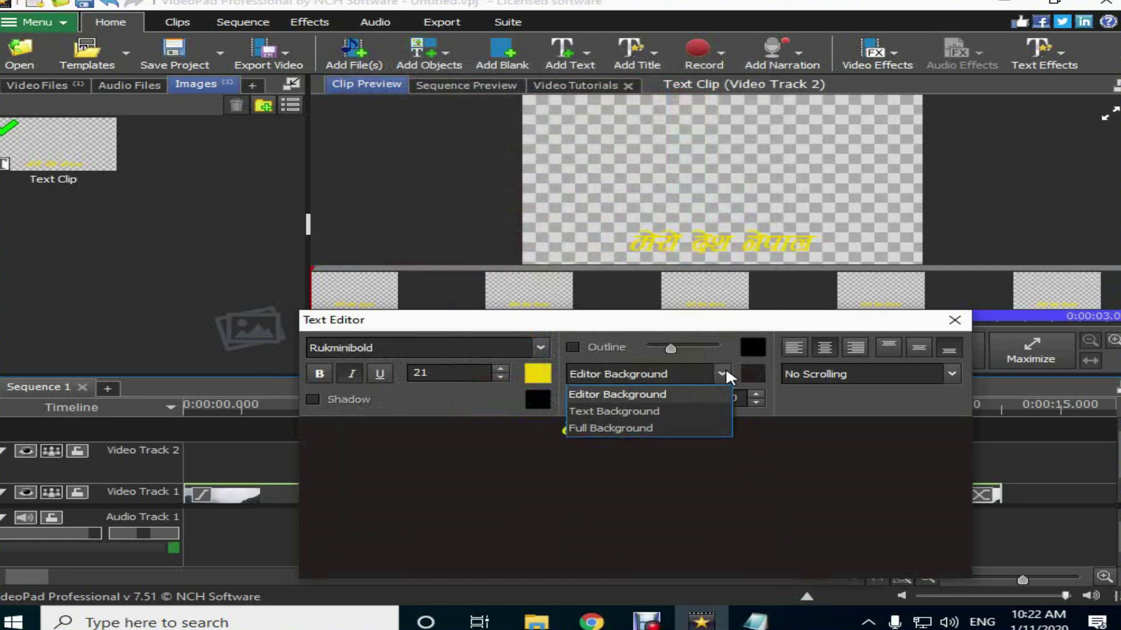
{"action": "left_click", "coordinate": [660, 411]}
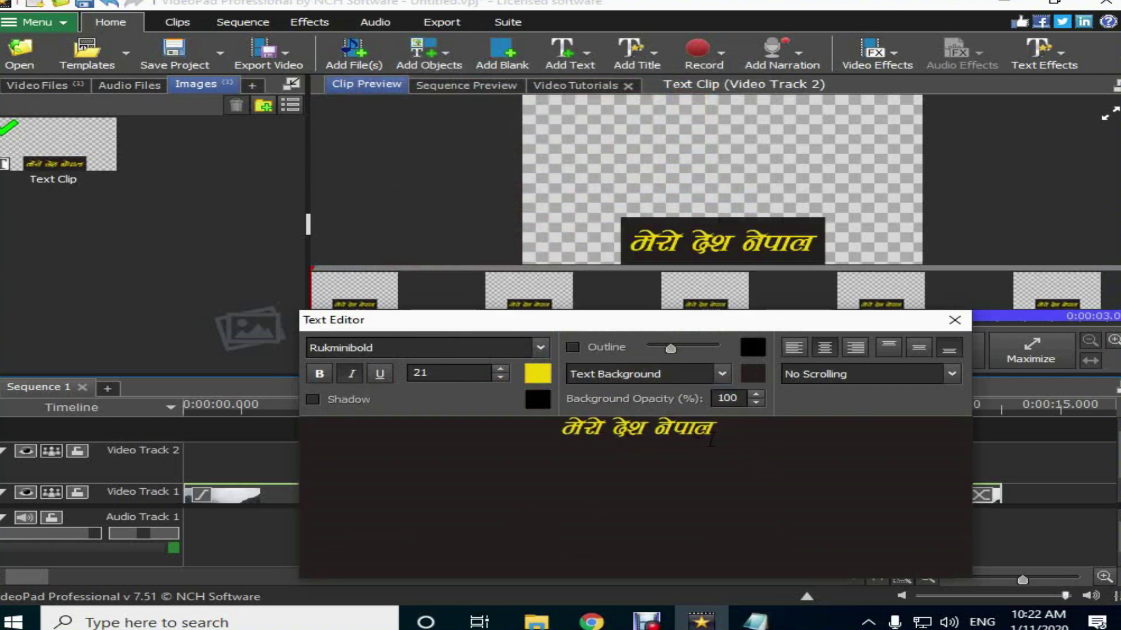
{"action": "left_click", "coordinate": [690, 366]}
{"action": "left_click", "coordinate": [660, 392]}
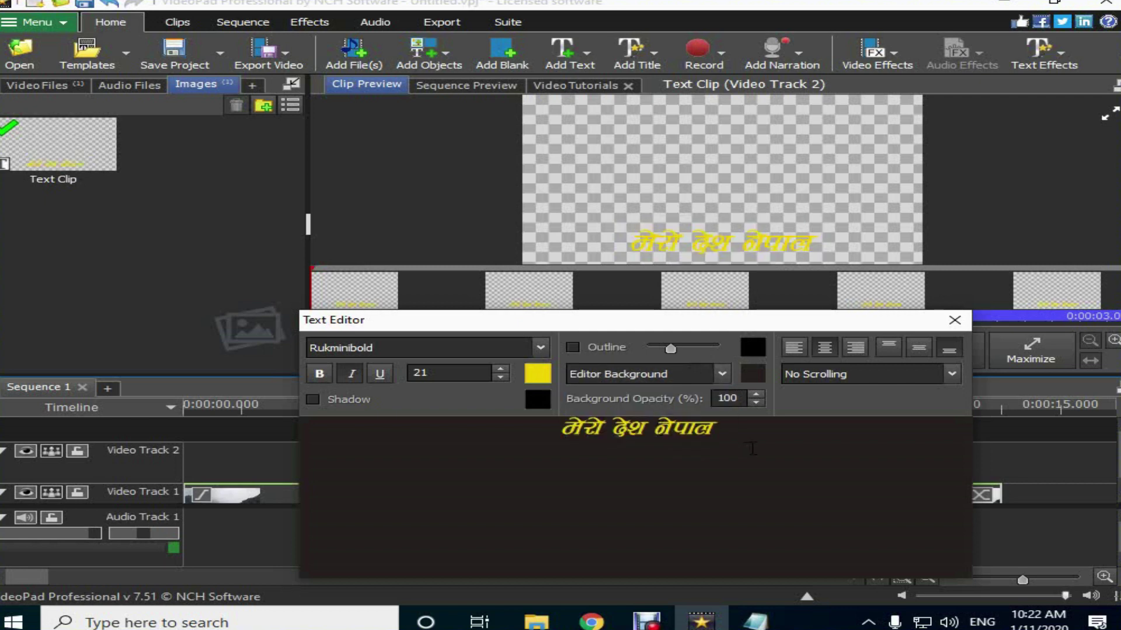
Step: Try the Full Background mode on the overlay and switch back to Editor Background
{"action": "left_click", "coordinate": [705, 373]}
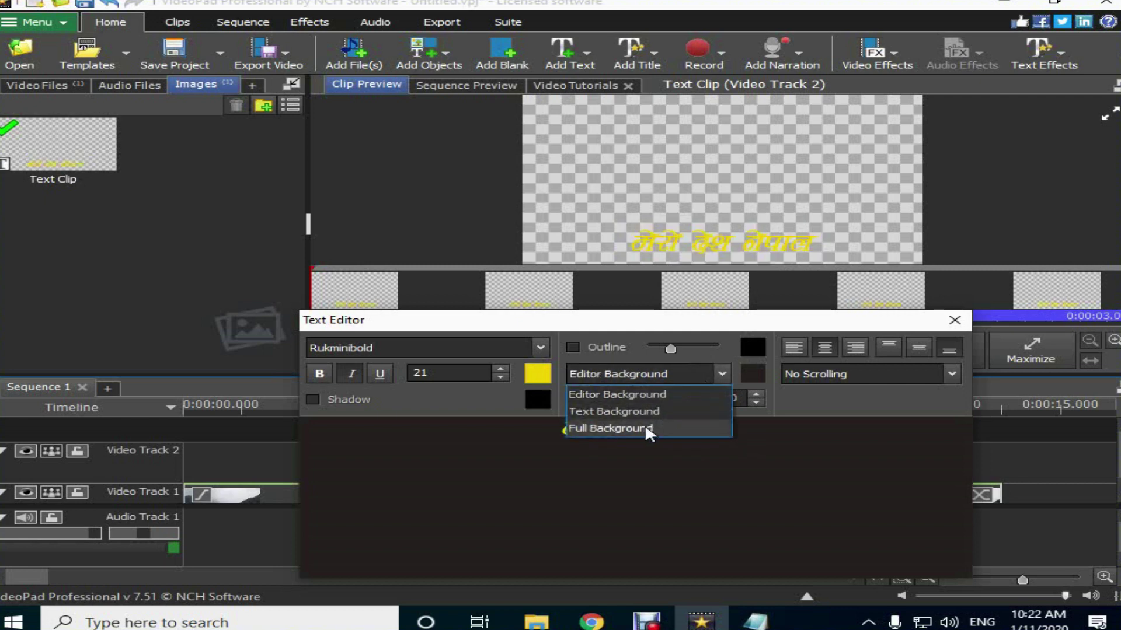
{"action": "left_click", "coordinate": [643, 428]}
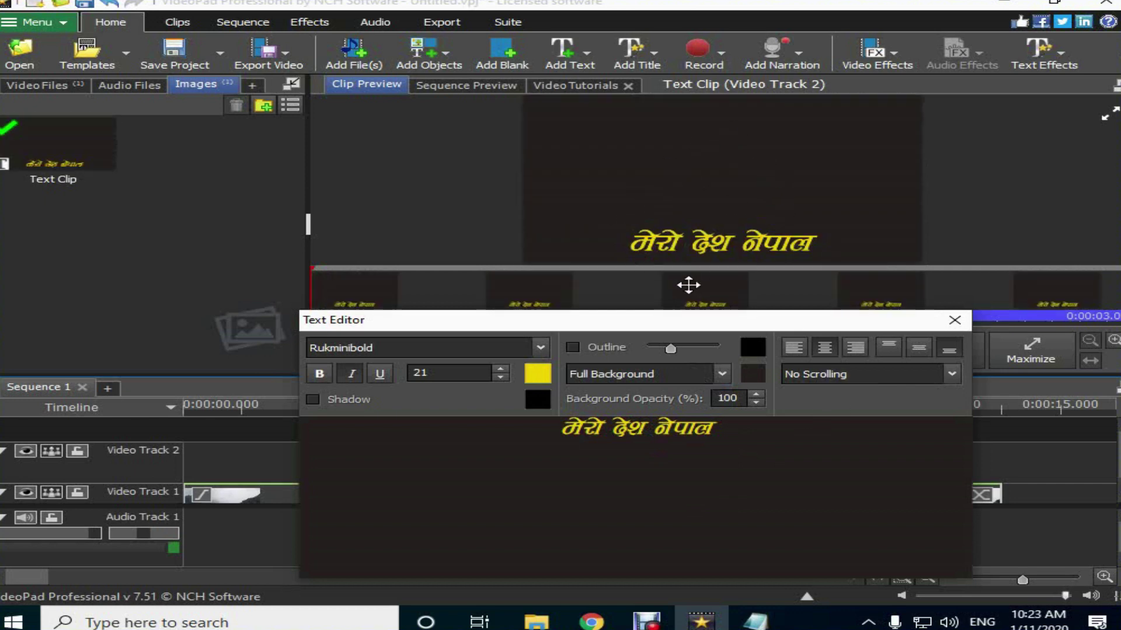
{"action": "key", "text": "Up"}
{"action": "key", "text": "Up"}
{"action": "left_click", "coordinate": [635, 374]}
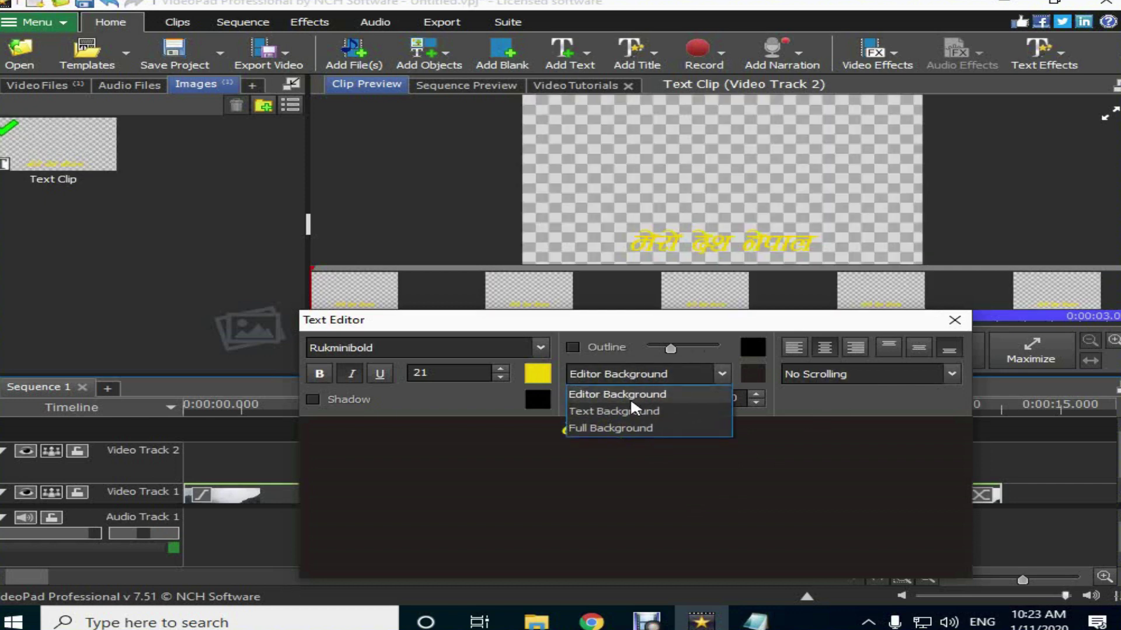
{"action": "left_click", "coordinate": [627, 395]}
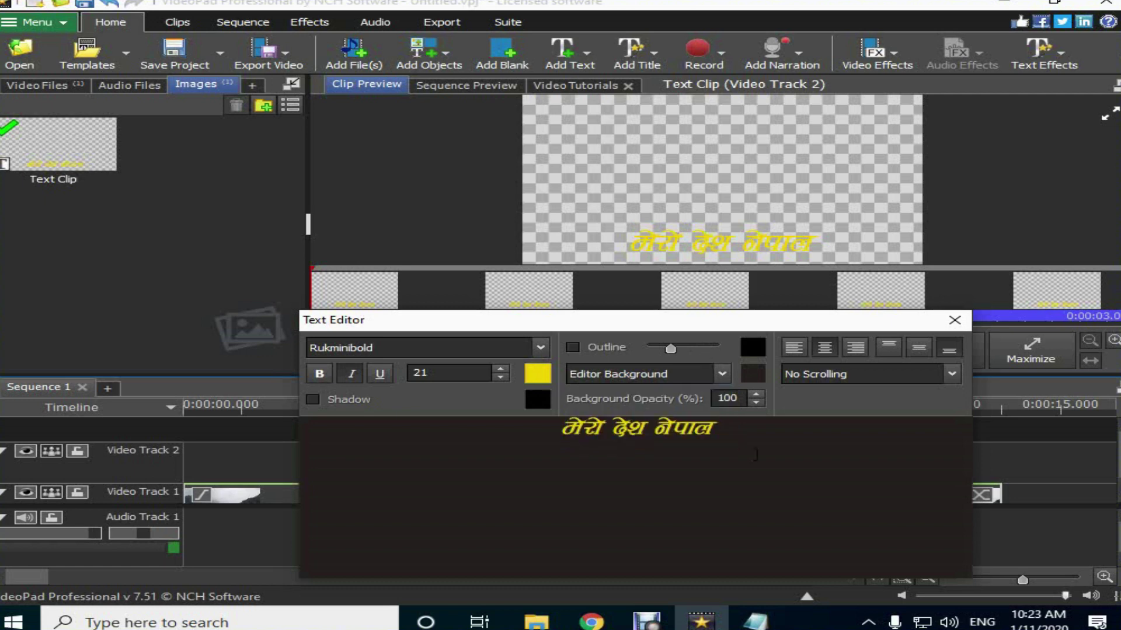
Step: Select the whole Nepali phrase and set its font size to 24
{"action": "left_click", "coordinate": [732, 438]}
{"action": "key", "text": "ctrl+a"}
{"action": "left_click", "coordinate": [500, 369]}
{"action": "left_click", "coordinate": [500, 369]}
{"action": "left_click", "coordinate": [500, 369]}
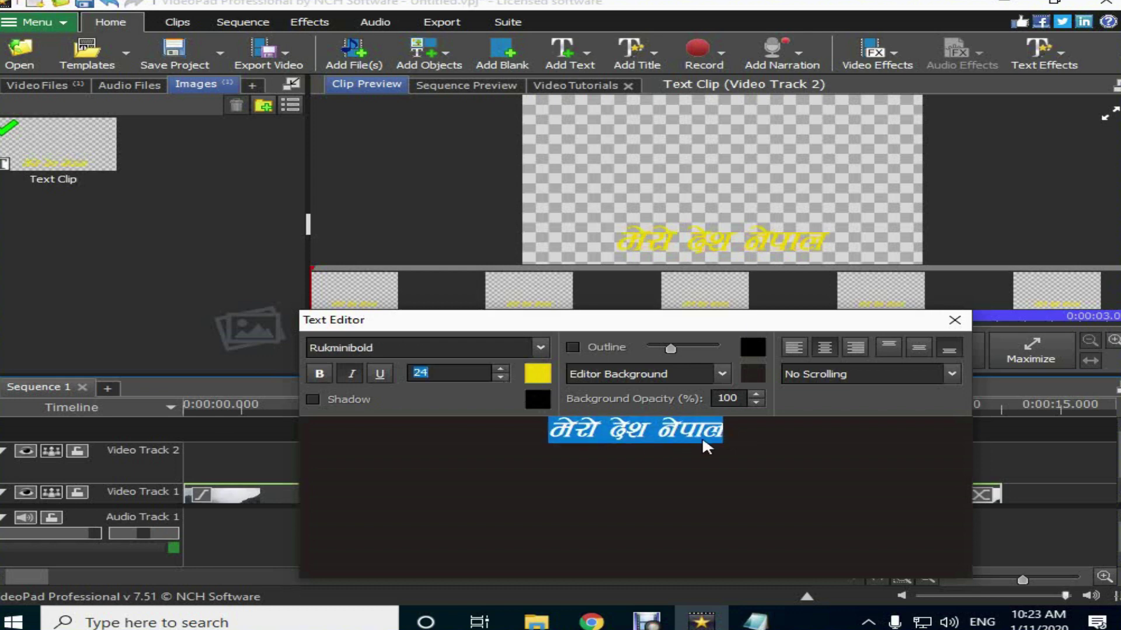
Step: Give the Nepali phrase a red outline (de0b0b) and reduce the outline's thickness
{"action": "left_click", "coordinate": [747, 435]}
{"action": "left_click_drag", "start_coordinate": [738, 439], "coordinate": [503, 433]}
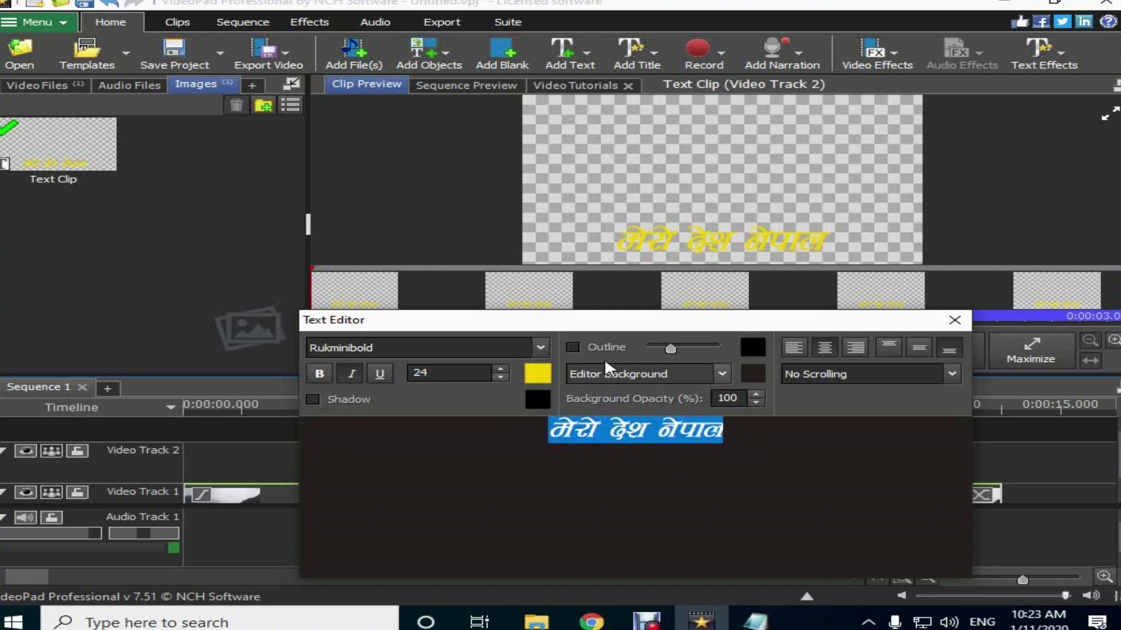
{"action": "left_click", "coordinate": [573, 348]}
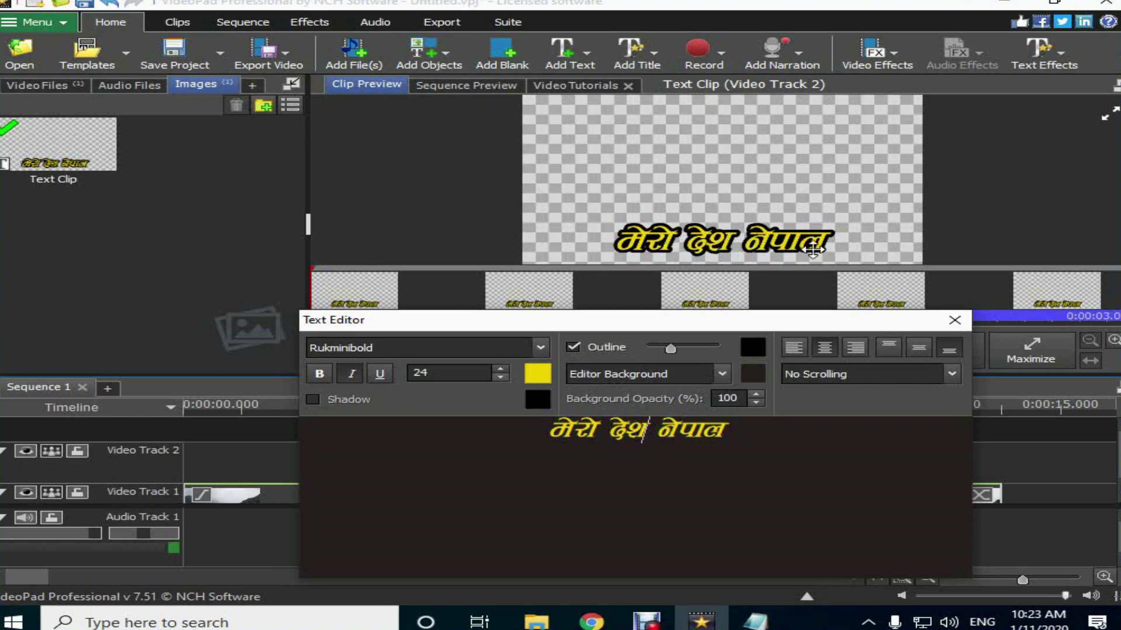
{"action": "left_click", "coordinate": [756, 355]}
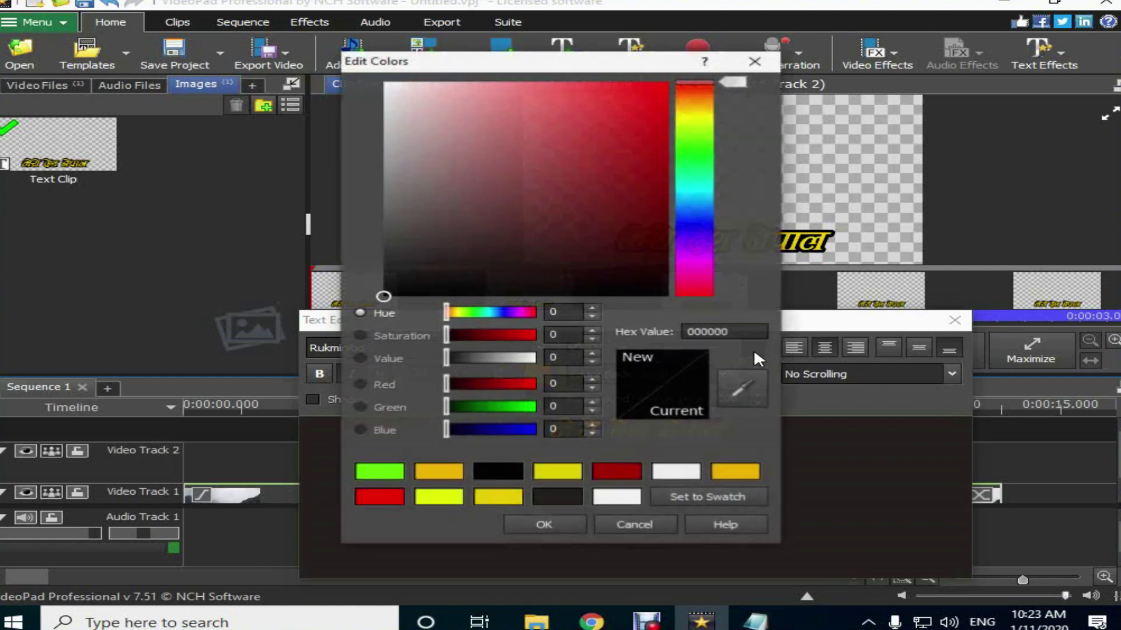
{"action": "left_click", "coordinate": [655, 109]}
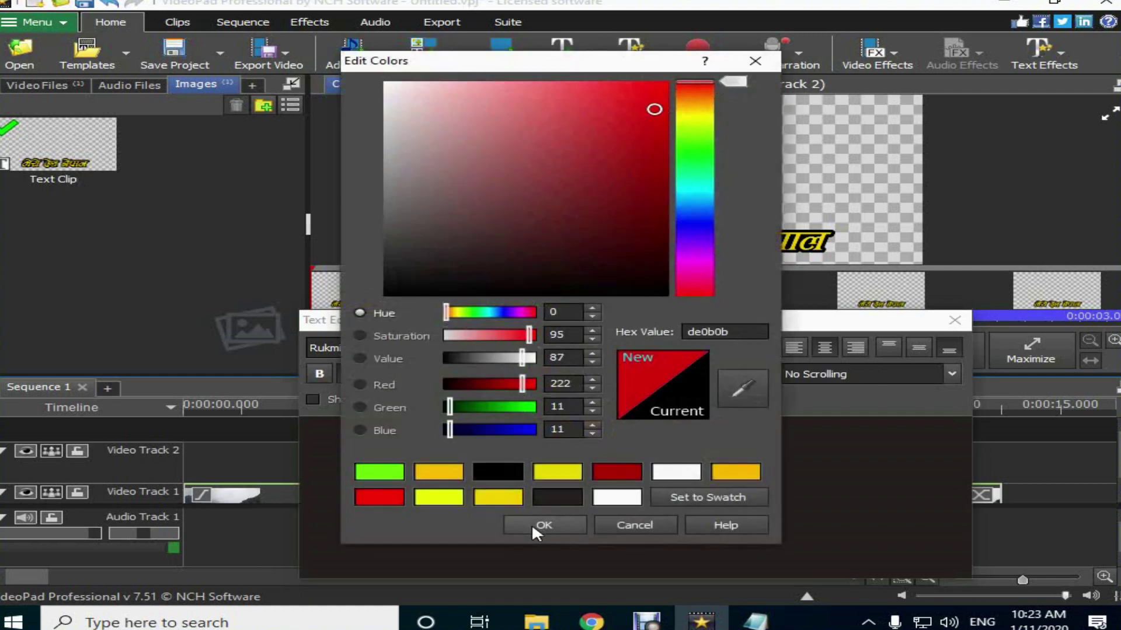
{"action": "left_click", "coordinate": [540, 525]}
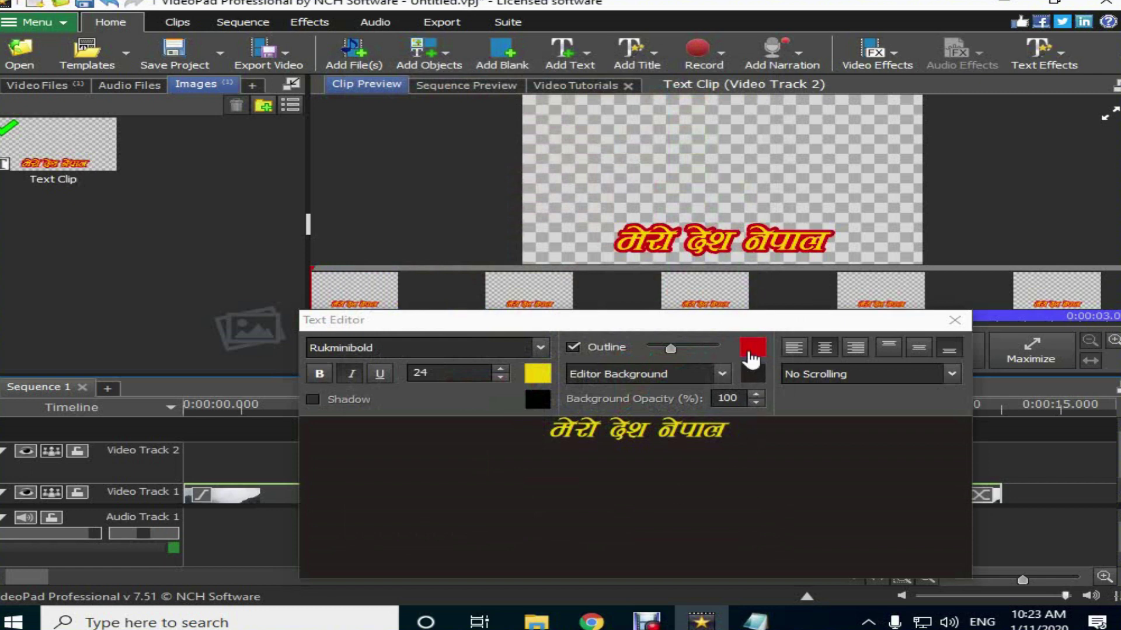
{"action": "left_click_drag", "start_coordinate": [670, 348], "coordinate": [659, 349]}
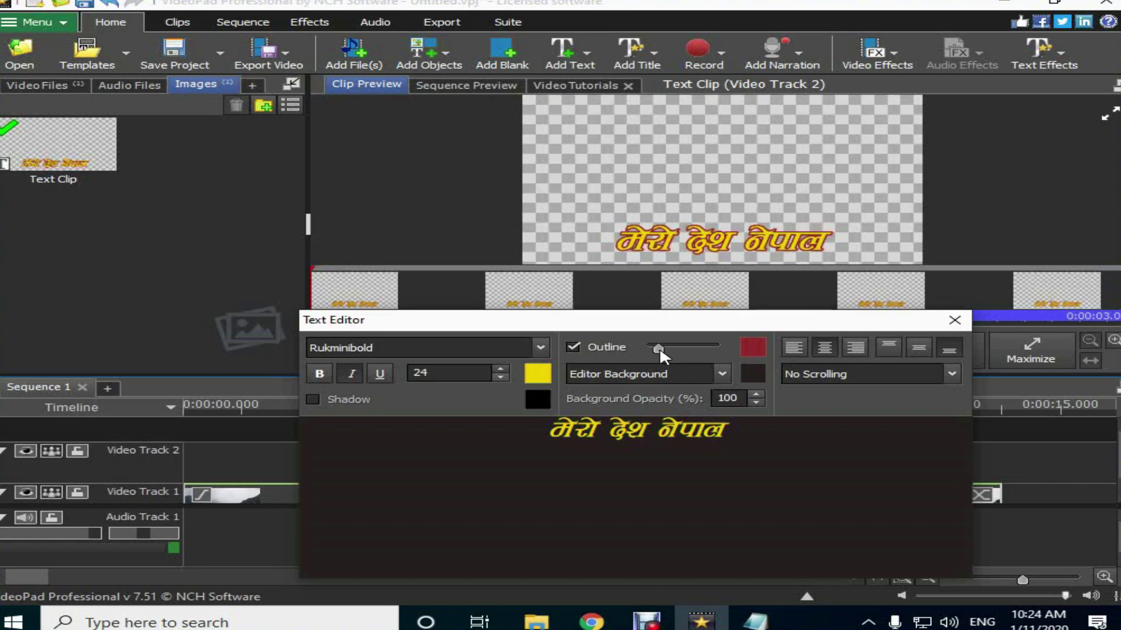
{"action": "left_click", "coordinate": [707, 435]}
Step: Try left and right horizontal alignment for the overlay phrase and restore centre alignment
{"action": "left_click_drag", "start_coordinate": [661, 325], "coordinate": [707, 330]}
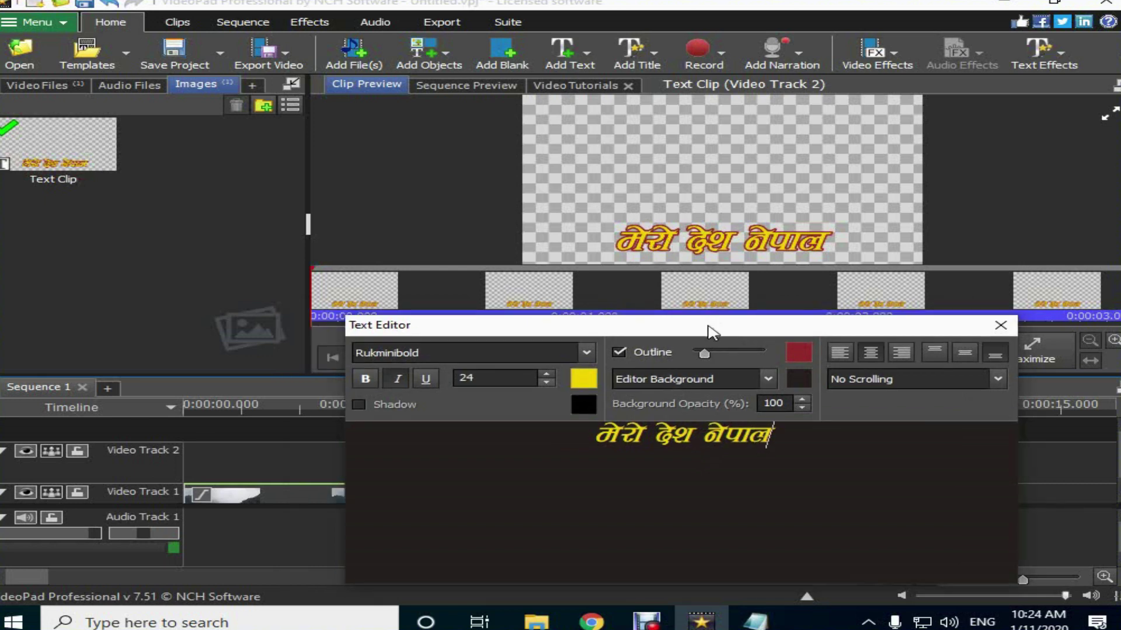
{"action": "left_click", "coordinate": [847, 352]}
{"action": "left_click", "coordinate": [870, 352]}
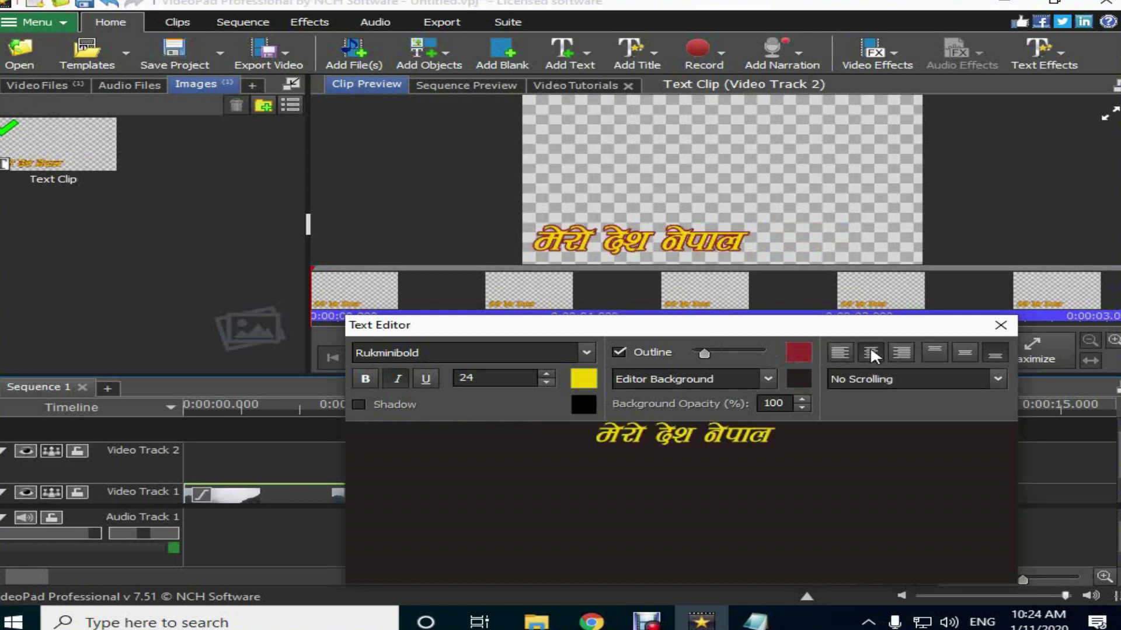
{"action": "left_click", "coordinate": [904, 354]}
{"action": "left_click", "coordinate": [877, 352]}
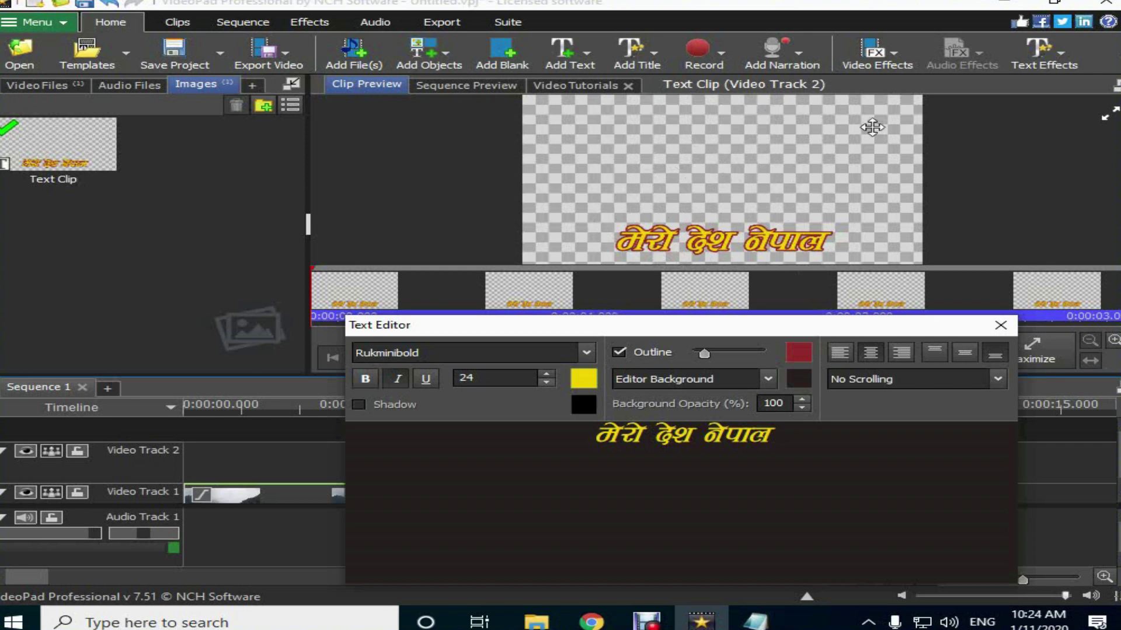
Step: Try the vertical alignments, set the phrase to middle, and move it slightly upward in the frame
{"action": "left_click", "coordinate": [975, 351]}
{"action": "left_click", "coordinate": [996, 351]}
{"action": "left_click", "coordinate": [940, 351]}
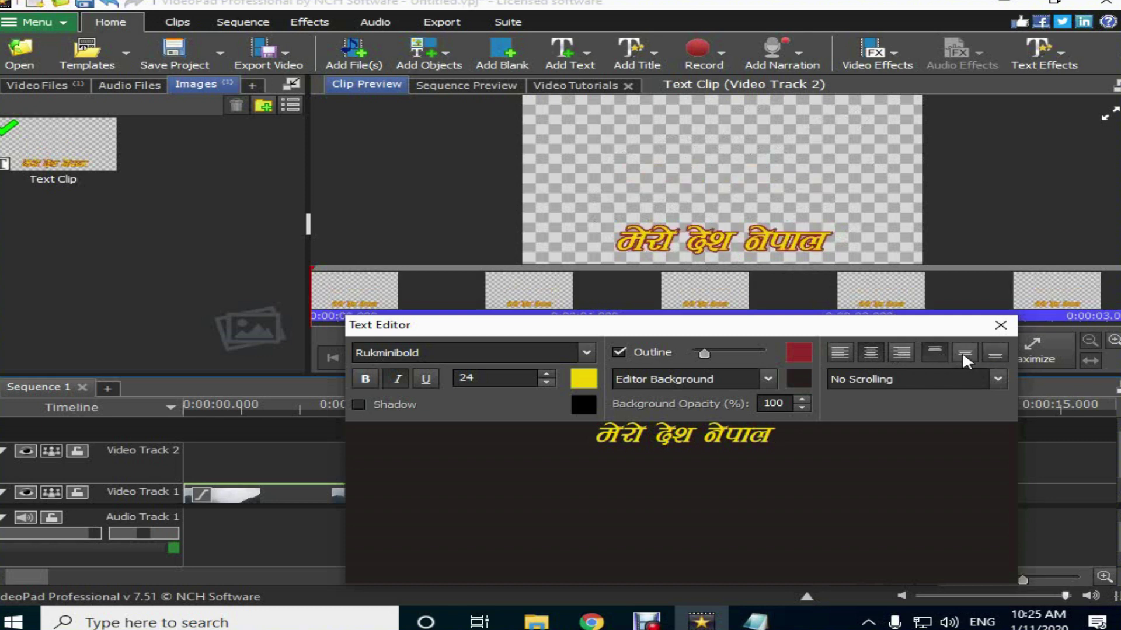
{"action": "left_click", "coordinate": [962, 351]}
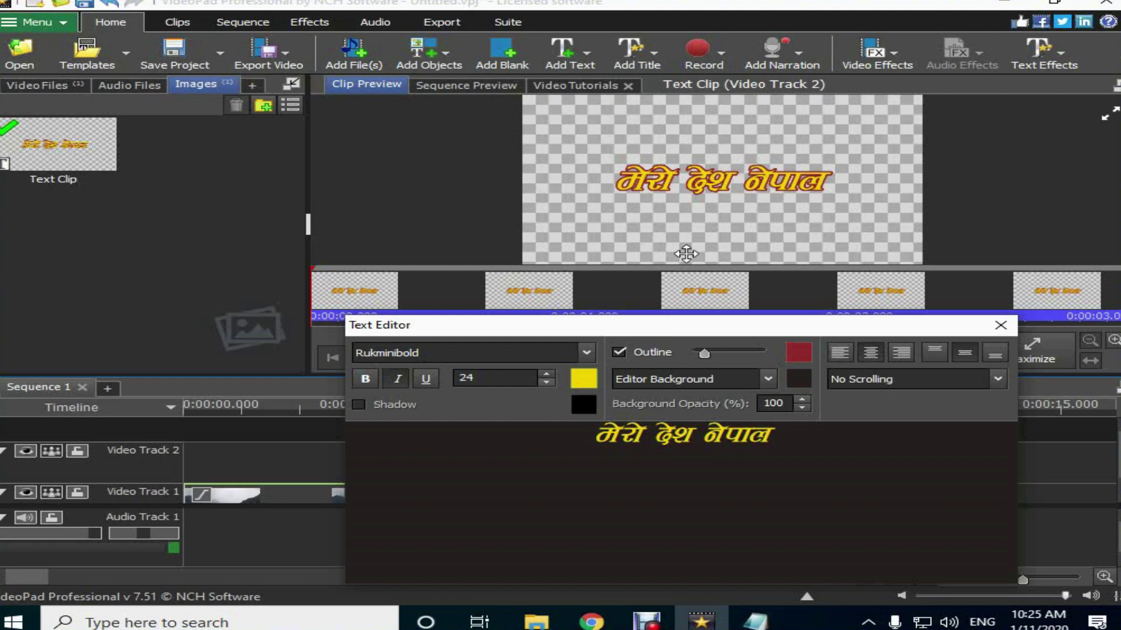
{"action": "left_click_drag", "start_coordinate": [719, 338], "coordinate": [708, 171]}
{"action": "left_click", "coordinate": [683, 223]}
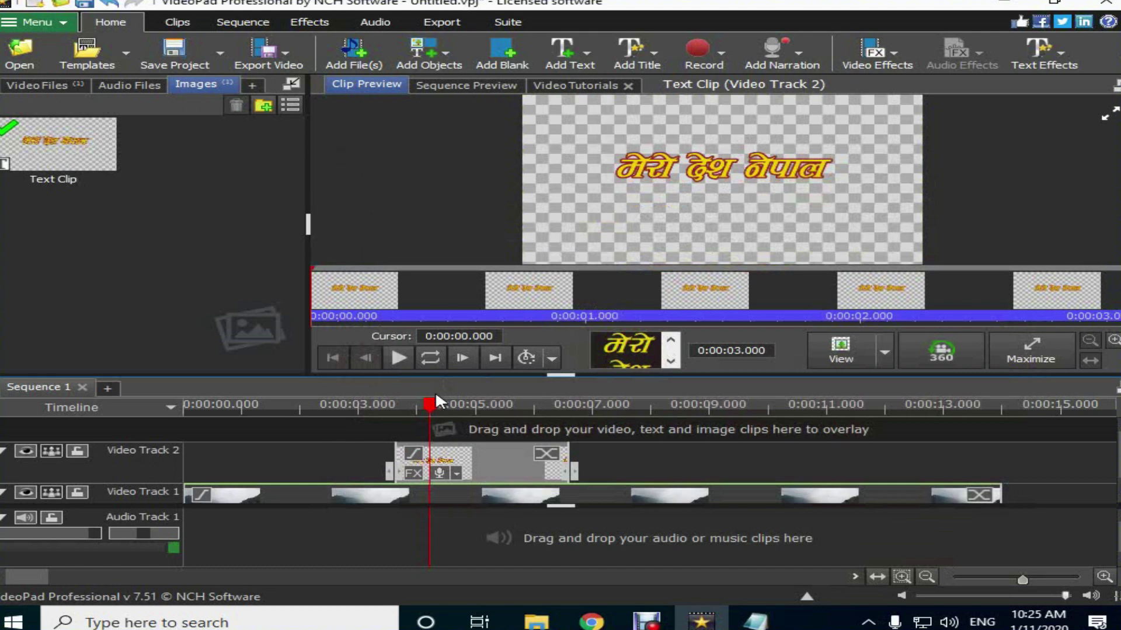
Step: Play the sequence from just before the text clip to check the overlay on the video
{"action": "left_click", "coordinate": [380, 405]}
{"action": "key", "text": "space"}
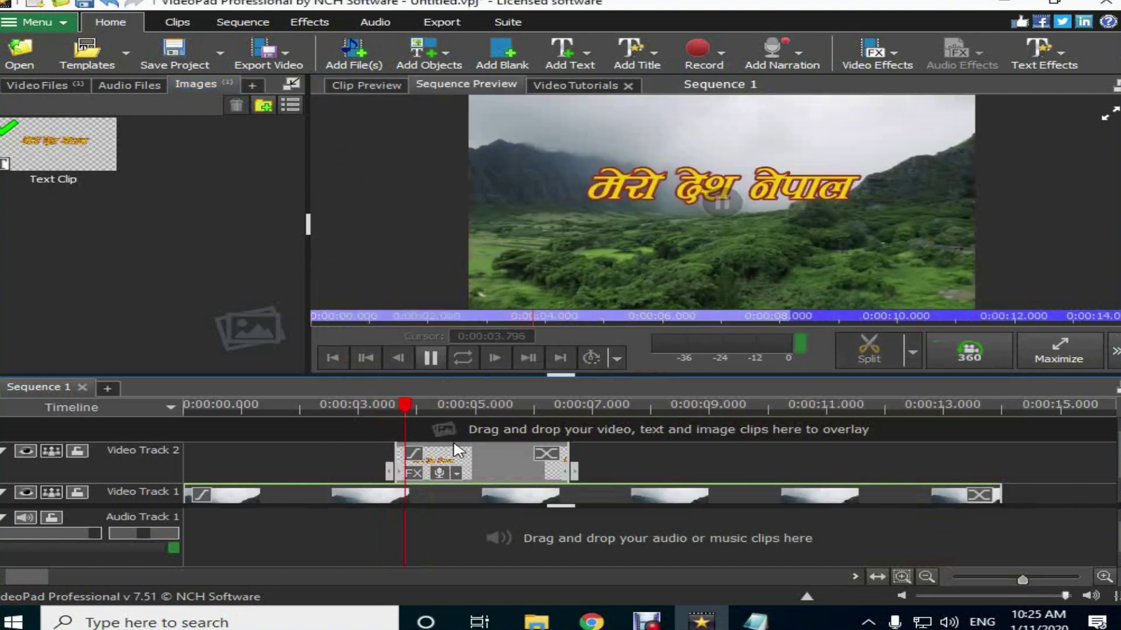
{"action": "key", "text": "space"}
{"action": "scroll", "coordinate": [548, 461], "scroll_direction": "up", "scroll_amount": 1}
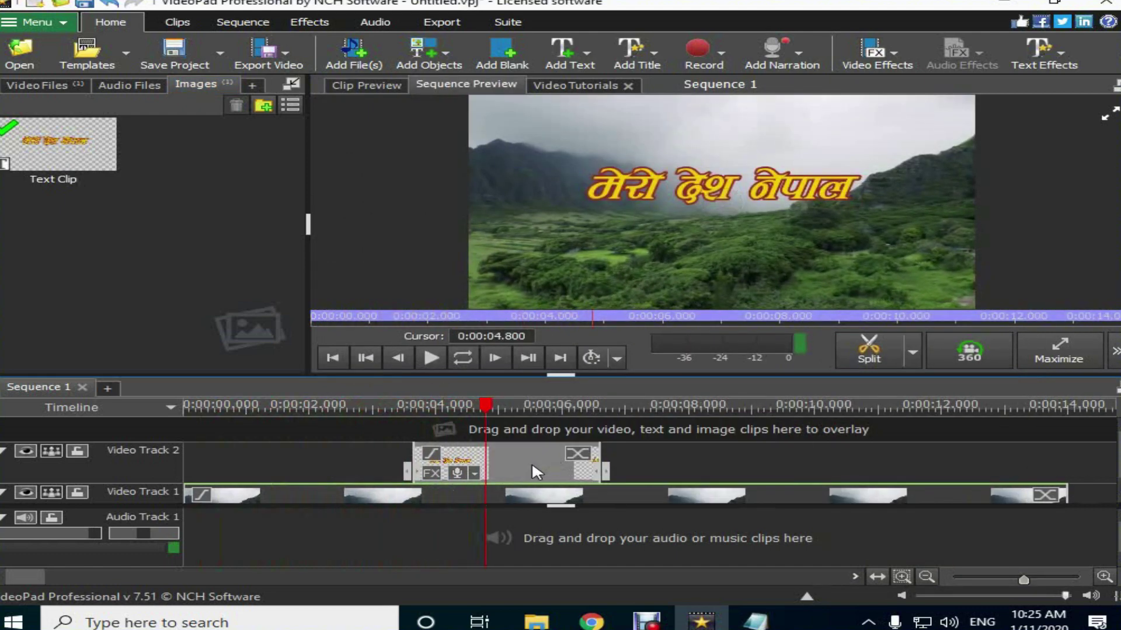
Step: Reopen the text clip on Video Track 2 and move the phrase below the centre of the frame
{"action": "double_click", "coordinate": [531, 462]}
{"action": "left_click_drag", "start_coordinate": [690, 331], "coordinate": [687, 313]}
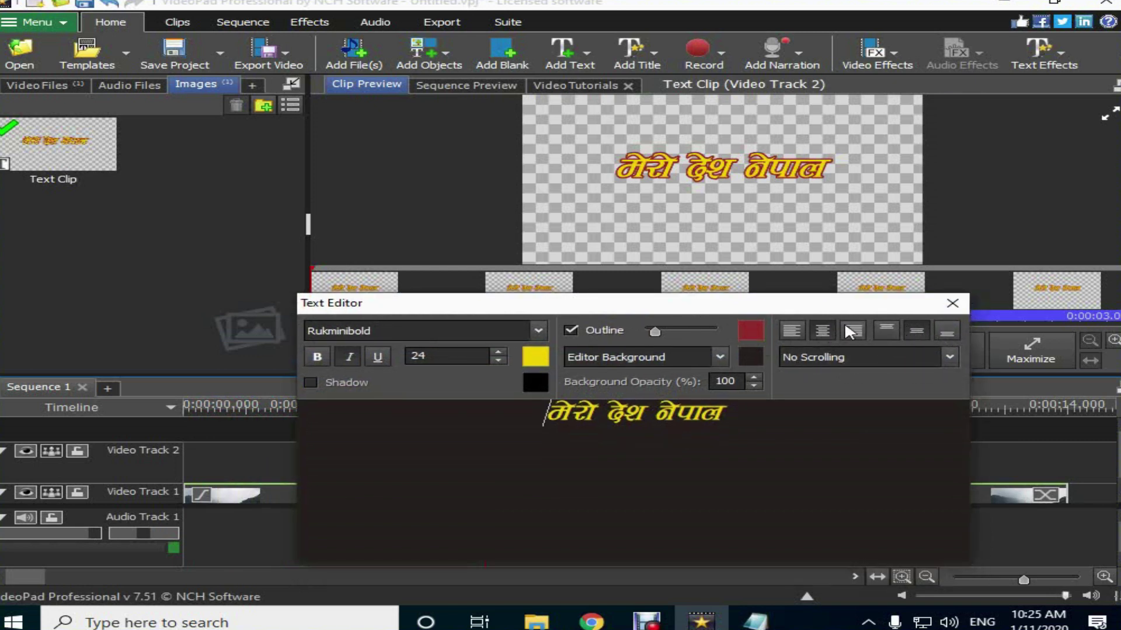
{"action": "left_click", "coordinate": [742, 172]}
{"action": "left_click_drag", "start_coordinate": [740, 169], "coordinate": [743, 221]}
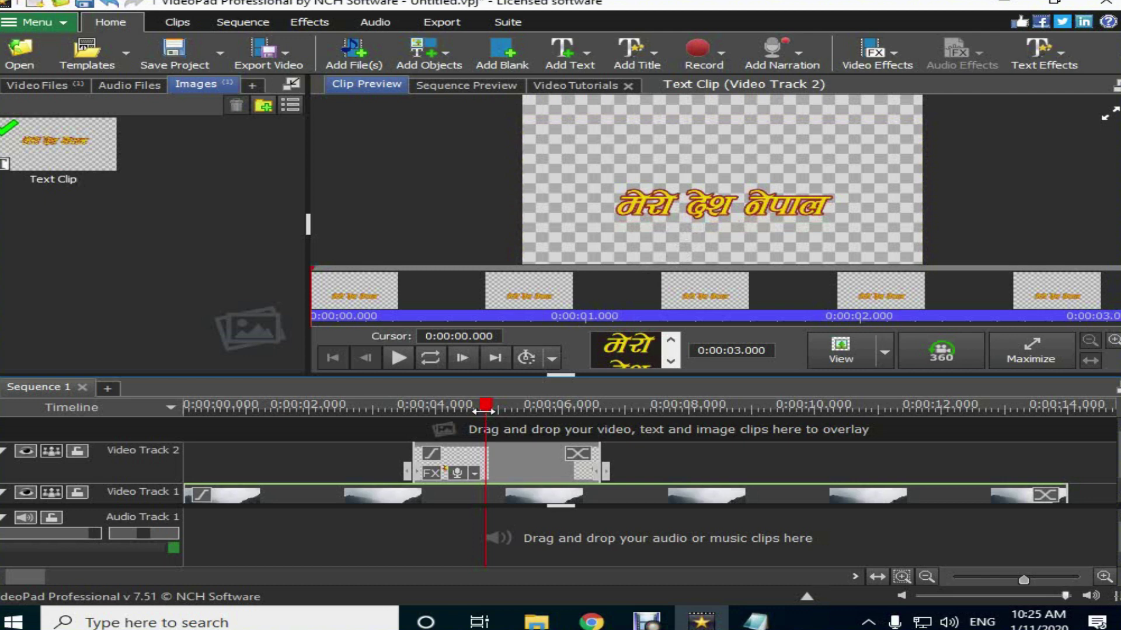
Step: Play the sequence from just before the text clip to check the lowered phrase on the video
{"action": "left_click_drag", "start_coordinate": [483, 408], "coordinate": [412, 420]}
{"action": "key", "text": "space"}
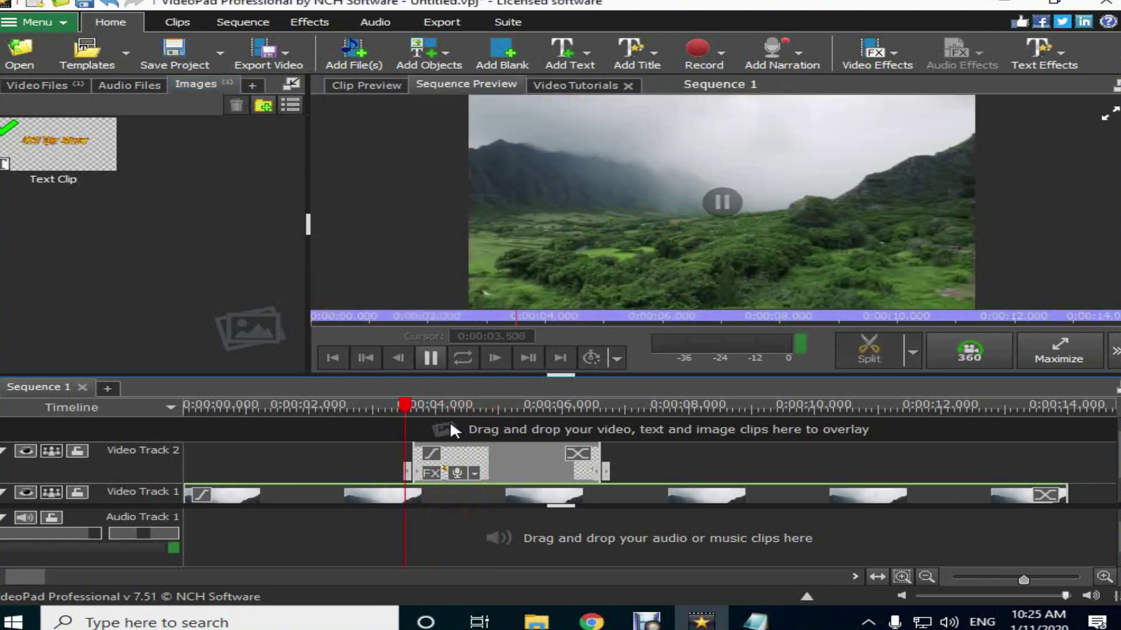
Step: Reopen the text clip on Video Track 2 and set its scrolling animation to Scroll Left To Right
{"action": "double_click", "coordinate": [540, 464]}
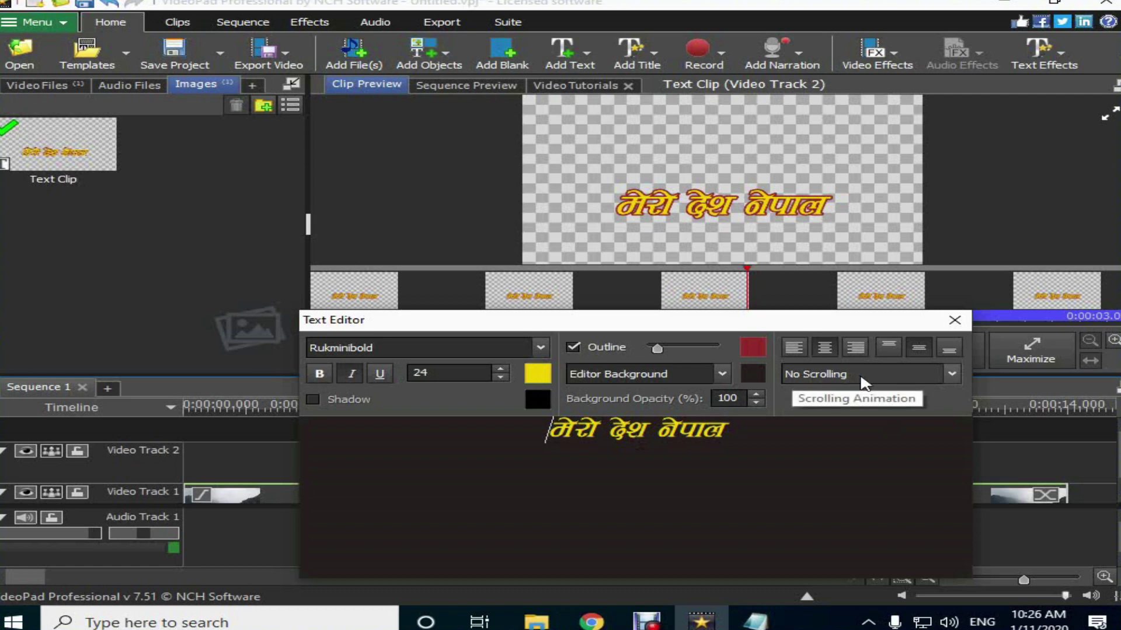
{"action": "left_click", "coordinate": [801, 373]}
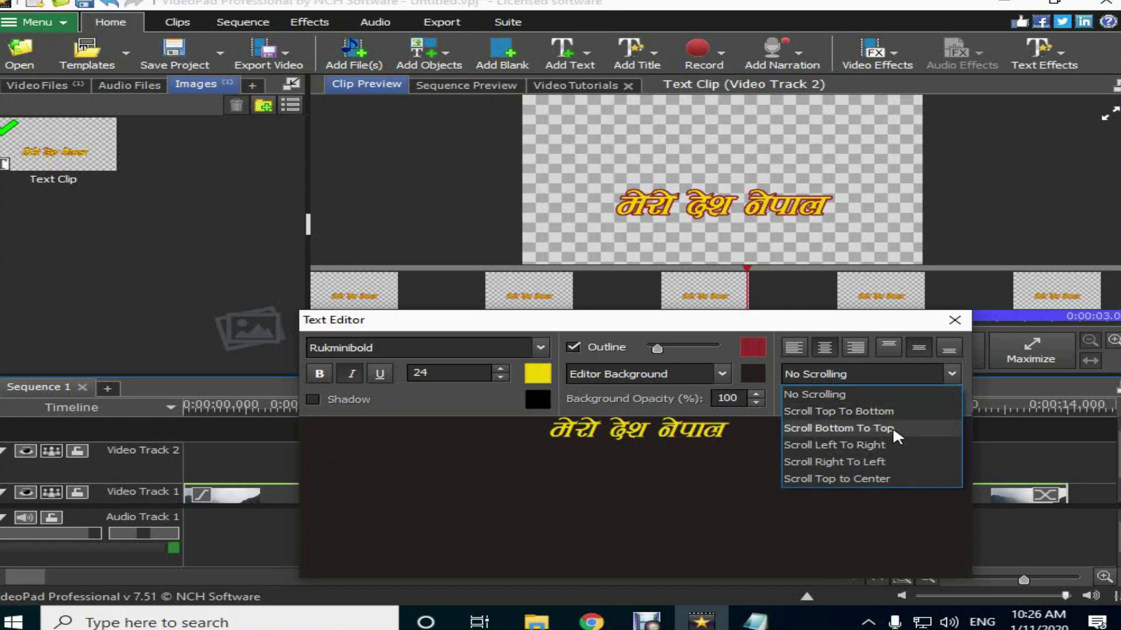
{"action": "left_click", "coordinate": [844, 447]}
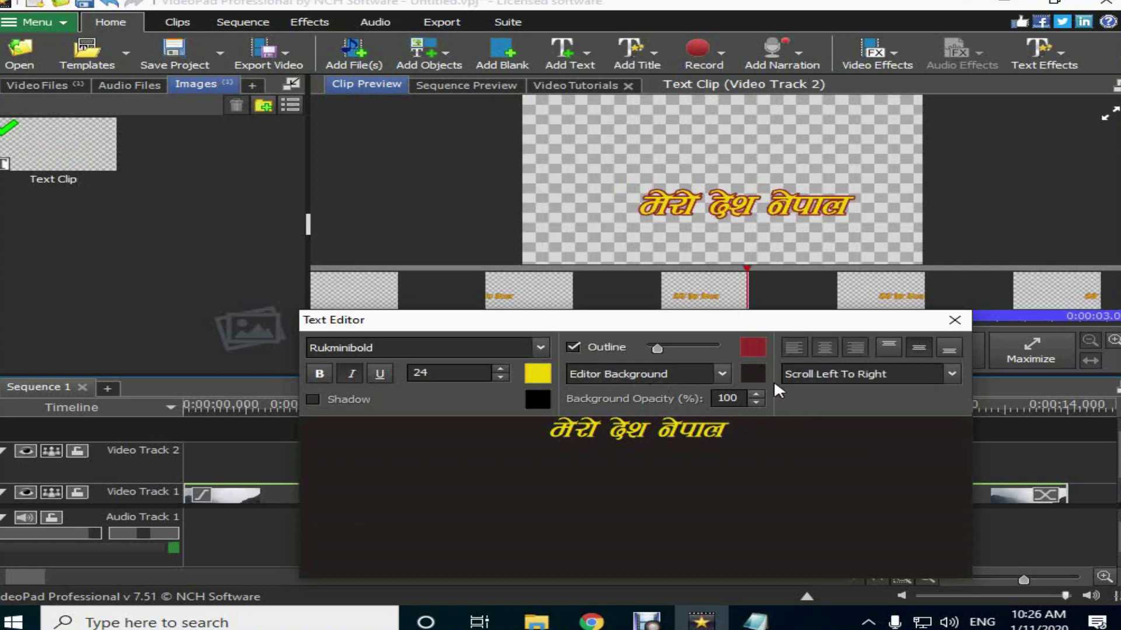
{"action": "left_click", "coordinate": [247, 428]}
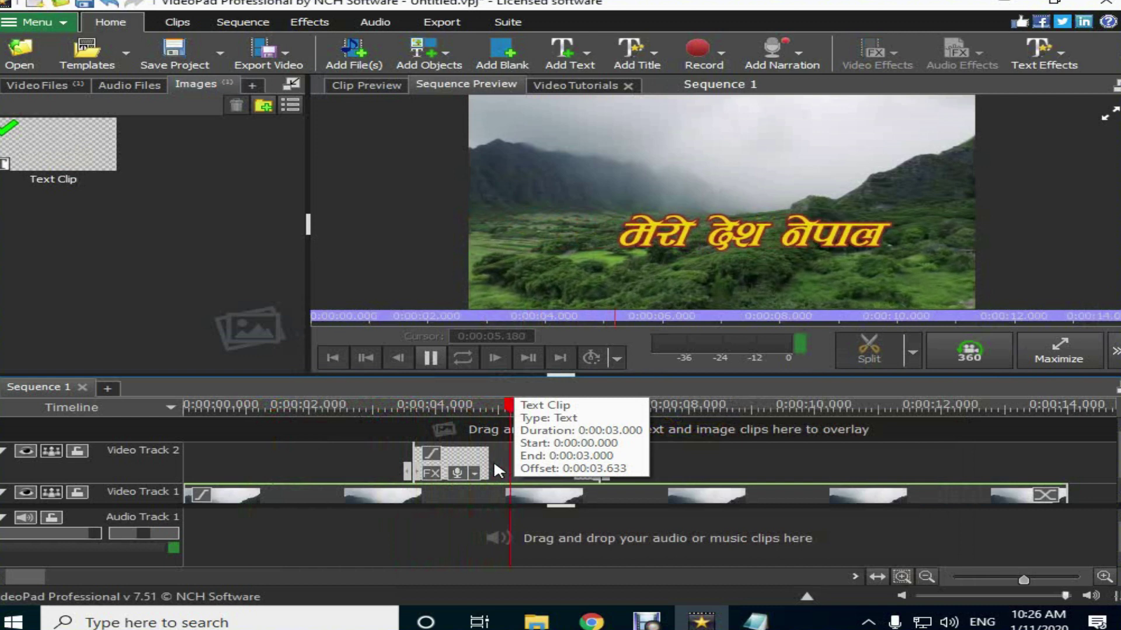
Step: Play the sequence from about 3.4 seconds to check the phrase's scrolling animation
{"action": "key", "text": "space"}
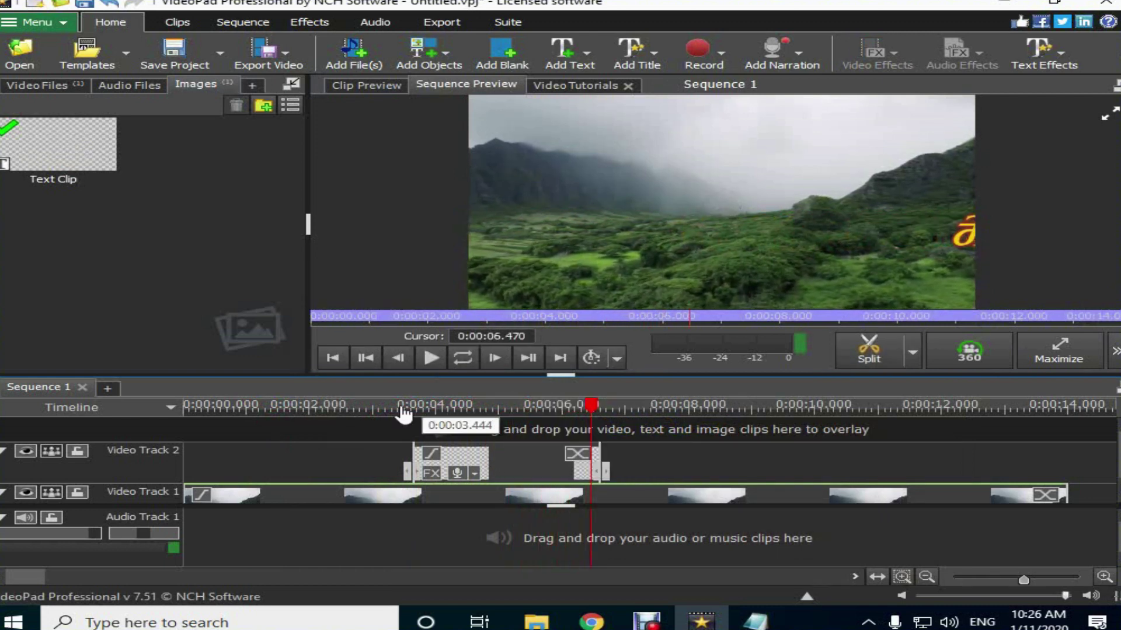
{"action": "left_click", "coordinate": [401, 407]}
{"action": "key", "text": "space"}
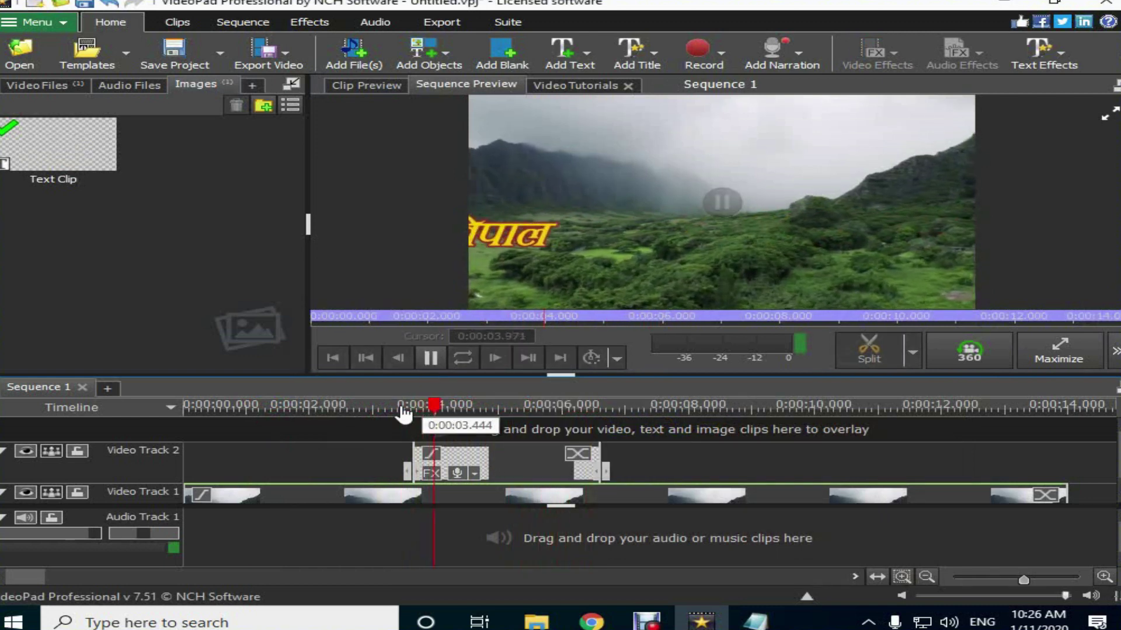
{"action": "key", "text": "space"}
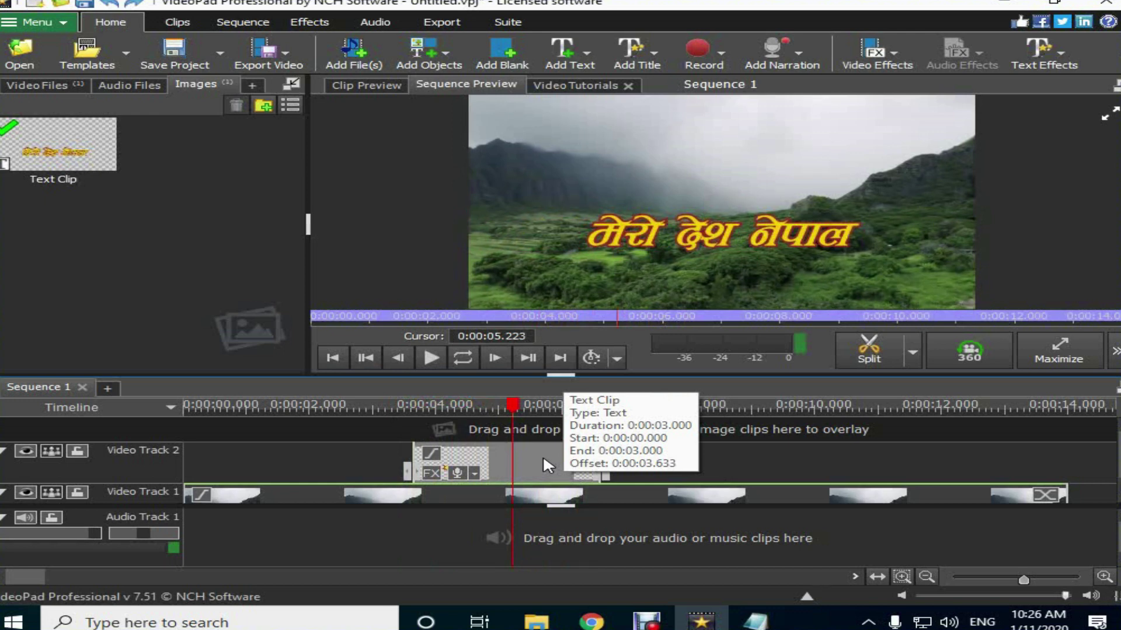
Step: Extend the end of the text clip to a duration of about 4.5 seconds and play it from before its start
{"action": "left_click_drag", "start_coordinate": [607, 467], "coordinate": [709, 461]}
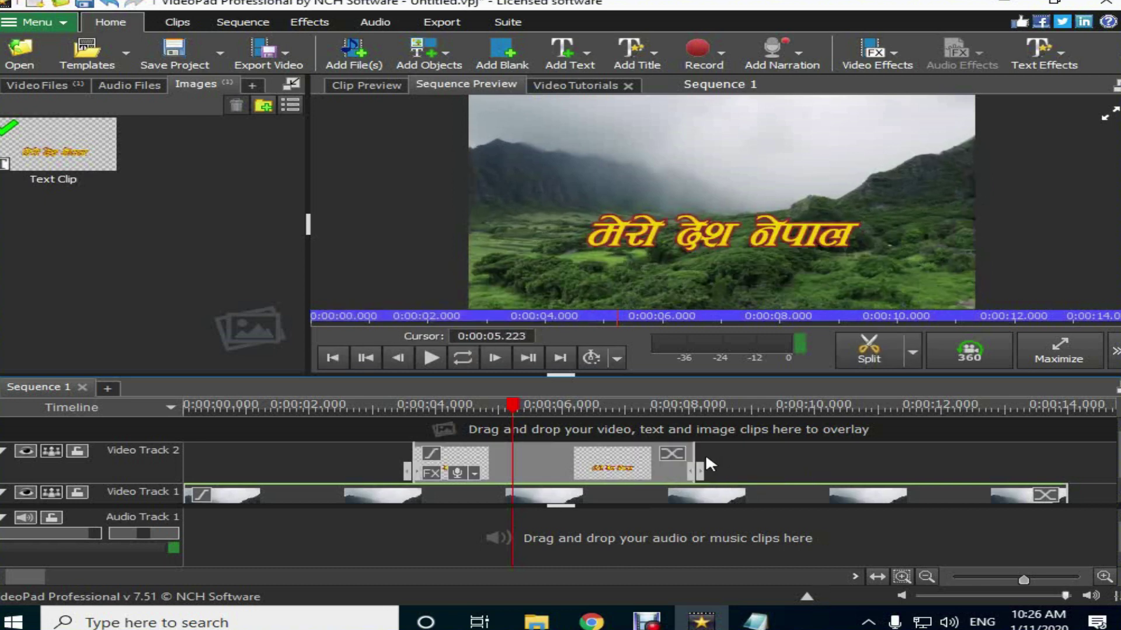
{"action": "left_click", "coordinate": [359, 407]}
{"action": "key", "text": "space"}
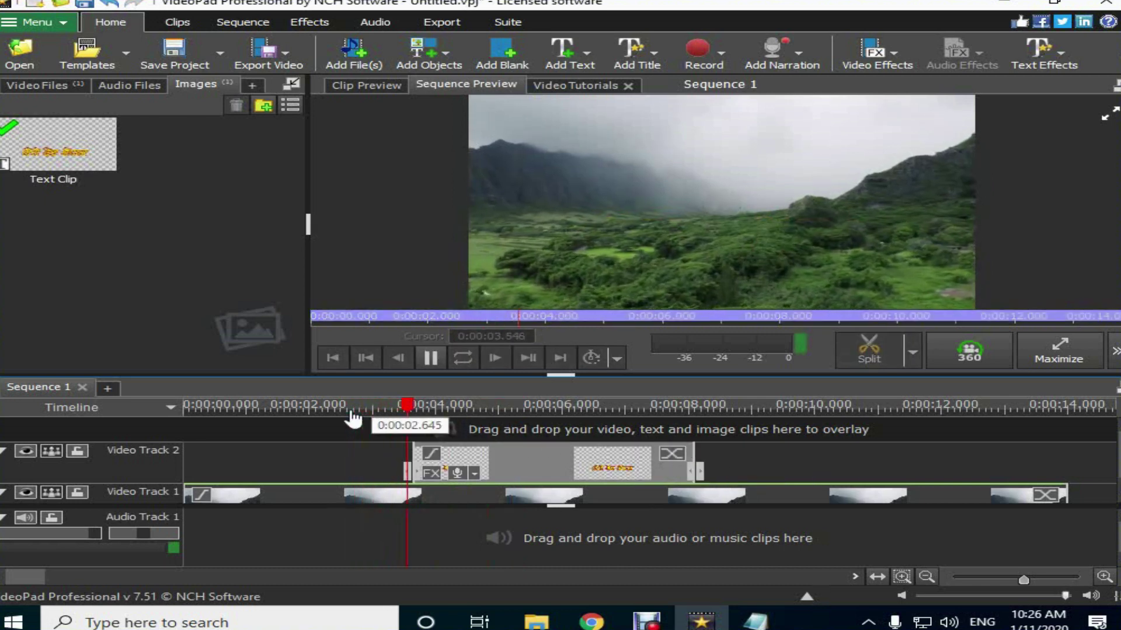
{"action": "key", "text": "space"}
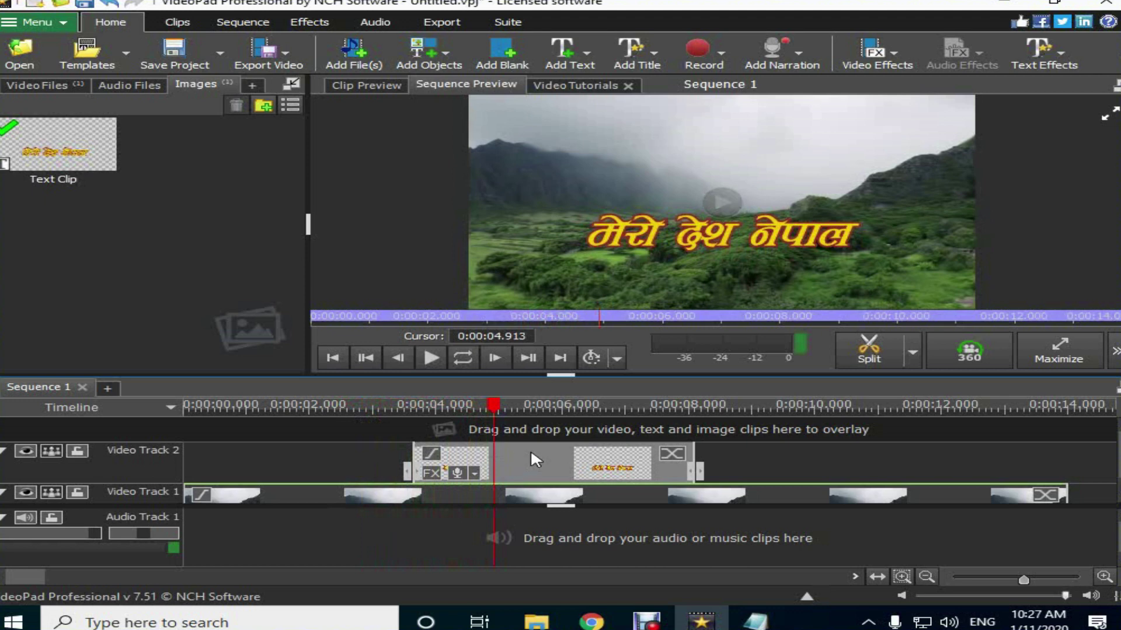
{"action": "left_click", "coordinate": [343, 402]}
{"action": "key", "text": "space"}
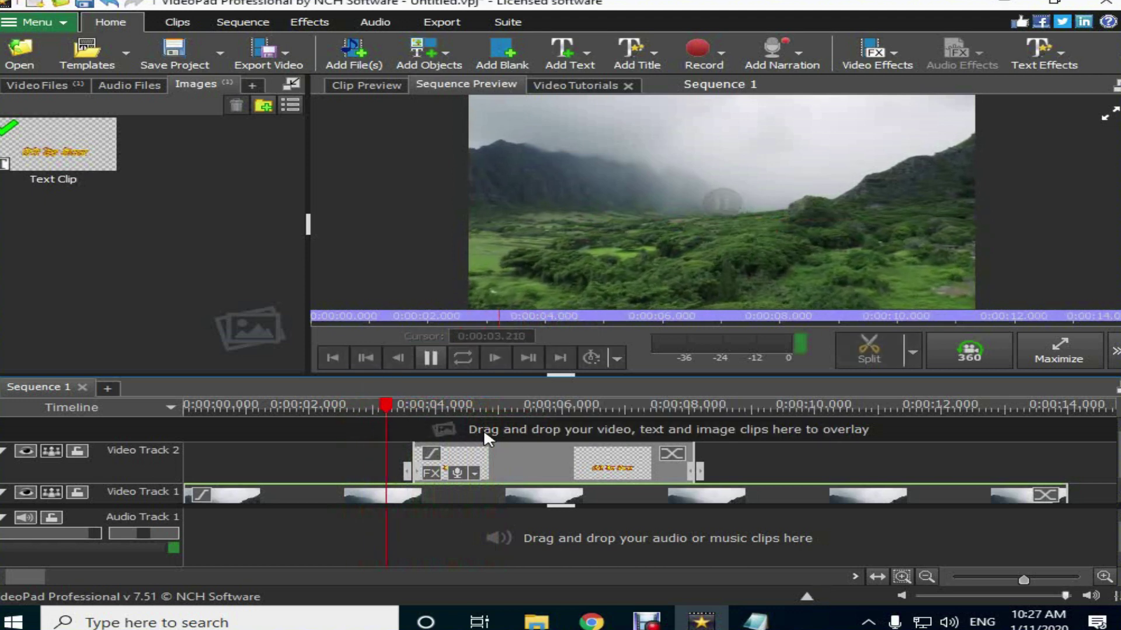
{"action": "key", "text": "space"}
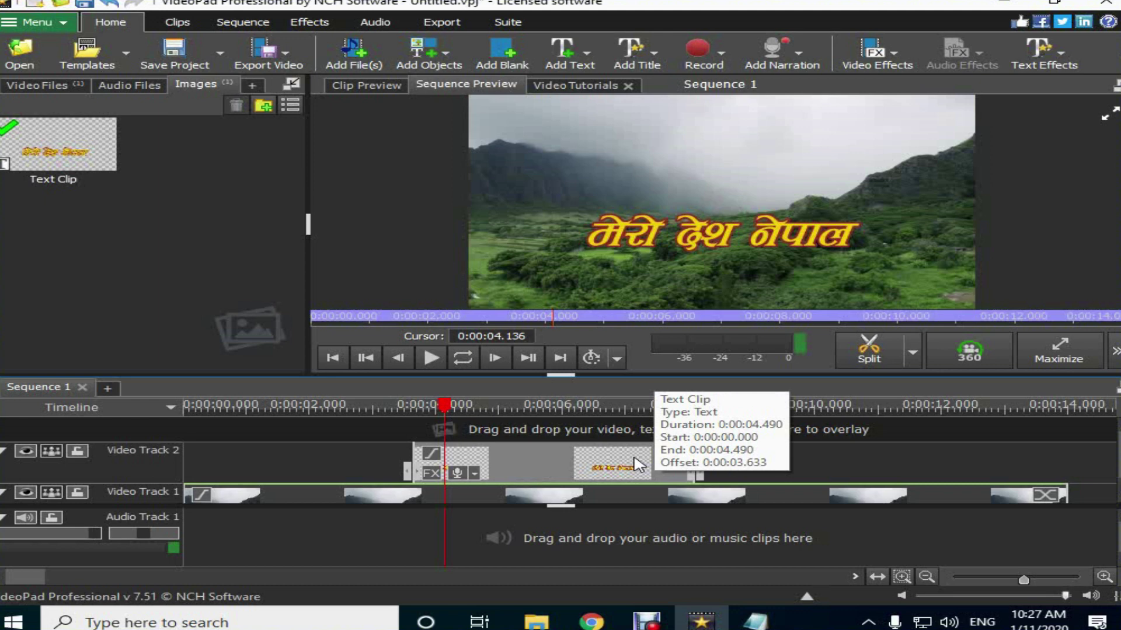
Step: Add a fade-in of 0:00:02.000 to the start of the text clip on Video Track 2
{"action": "left_click", "coordinate": [432, 456]}
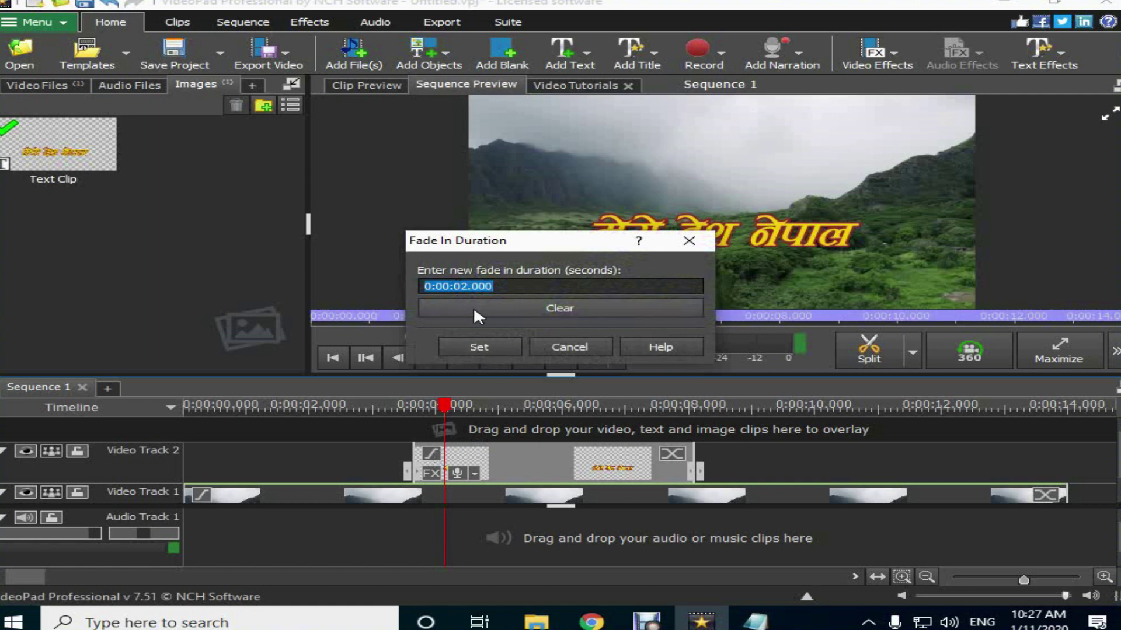
{"action": "left_click", "coordinate": [480, 347]}
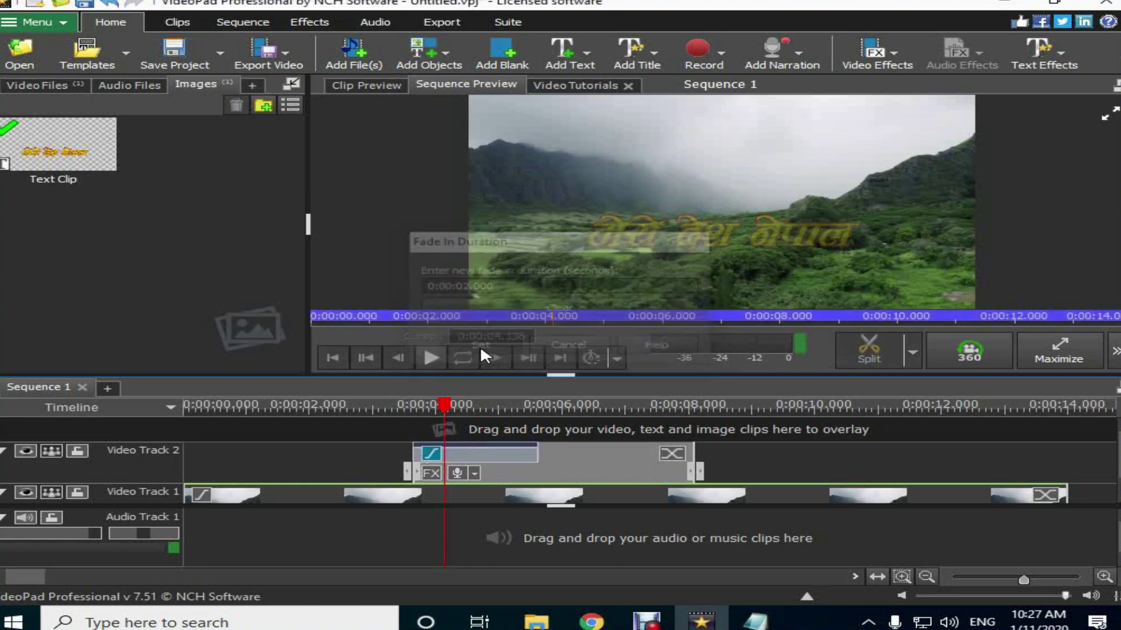
{"action": "left_click", "coordinate": [376, 399]}
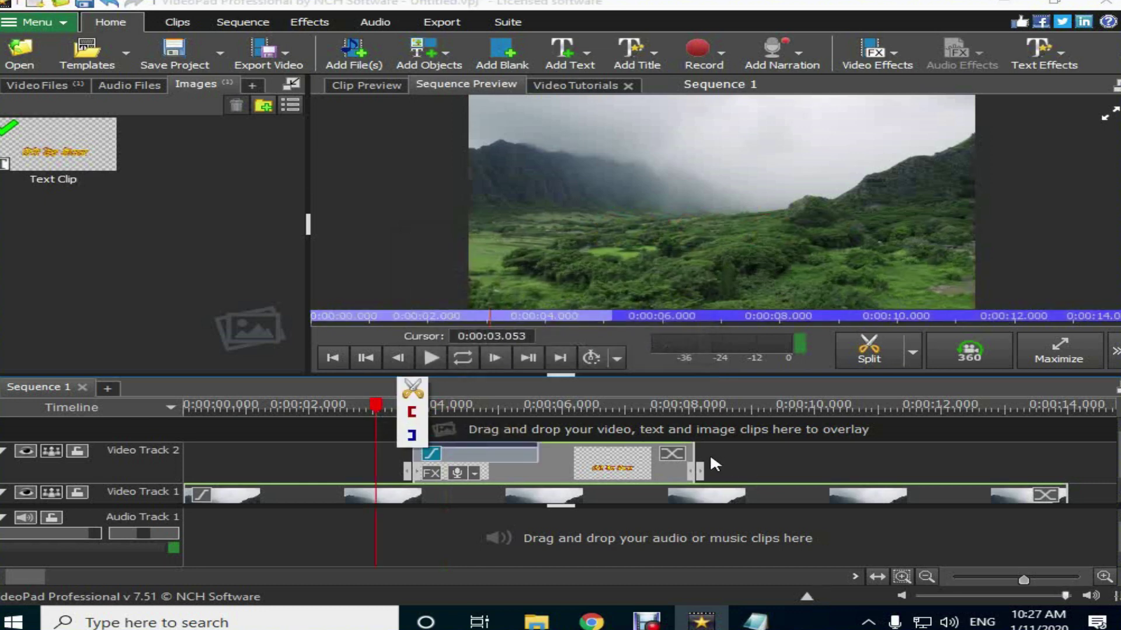
Step: Extend the text clip to a duration of about 7.2 seconds and play it from about 3 seconds to check the fade-in
{"action": "left_click_drag", "start_coordinate": [687, 454], "coordinate": [866, 454]}
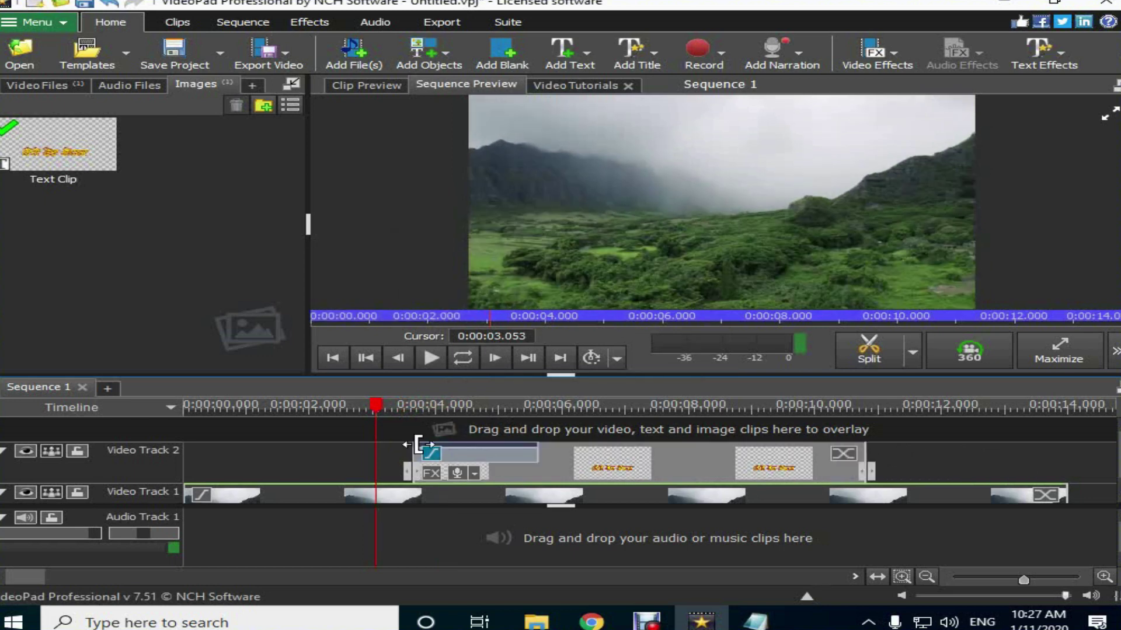
{"action": "key", "text": "space"}
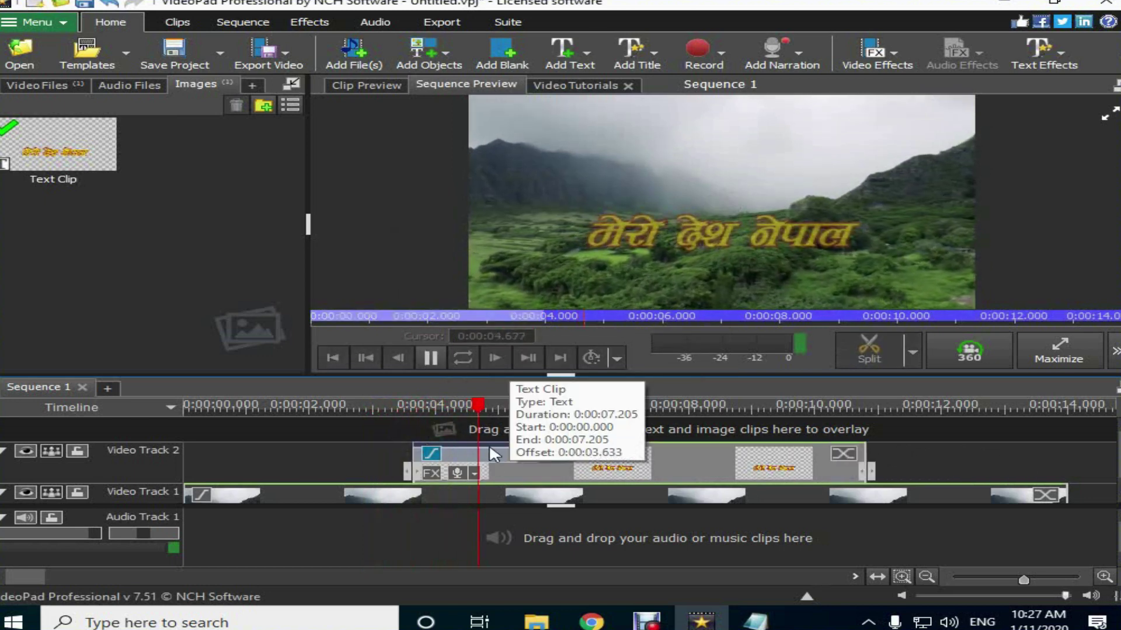
{"action": "left_click", "coordinate": [380, 417]}
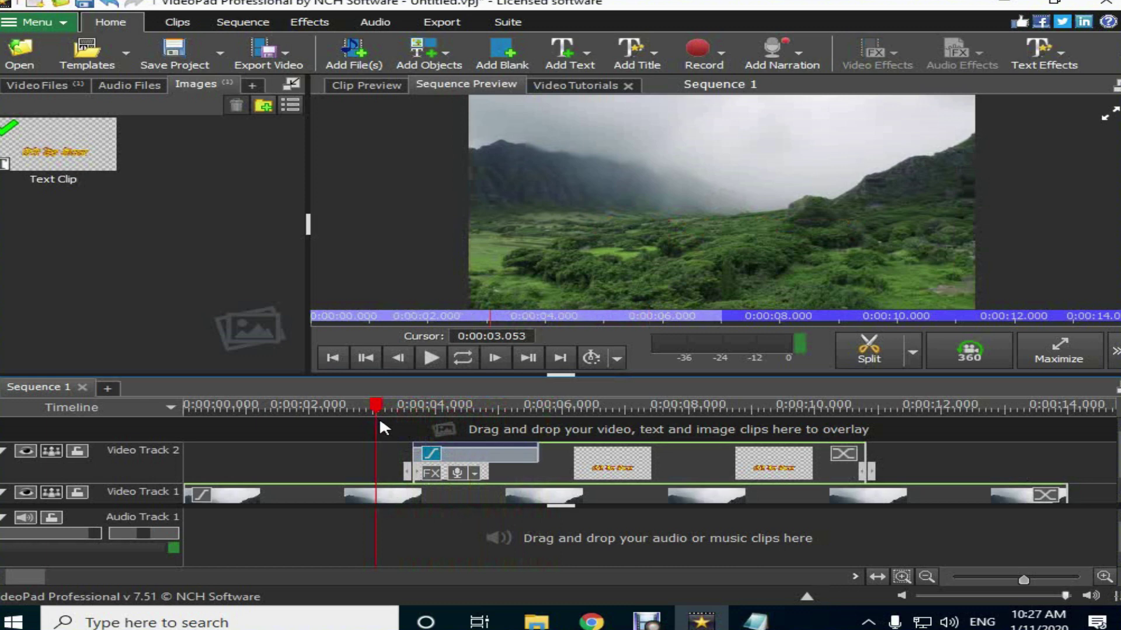
{"action": "key", "text": "space"}
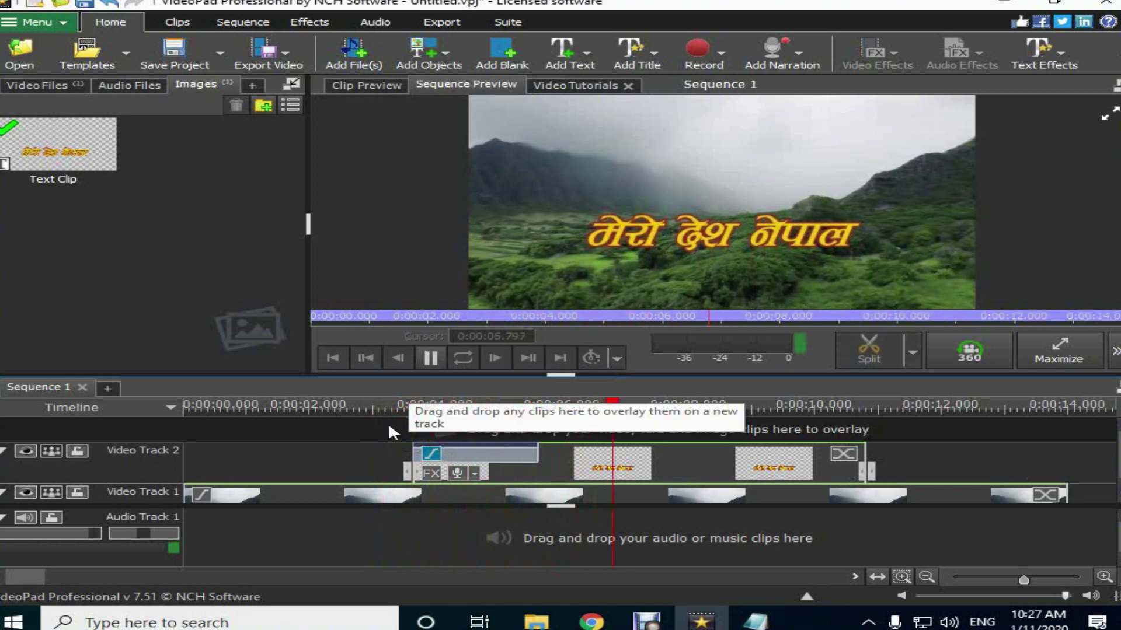
{"action": "key", "text": "space"}
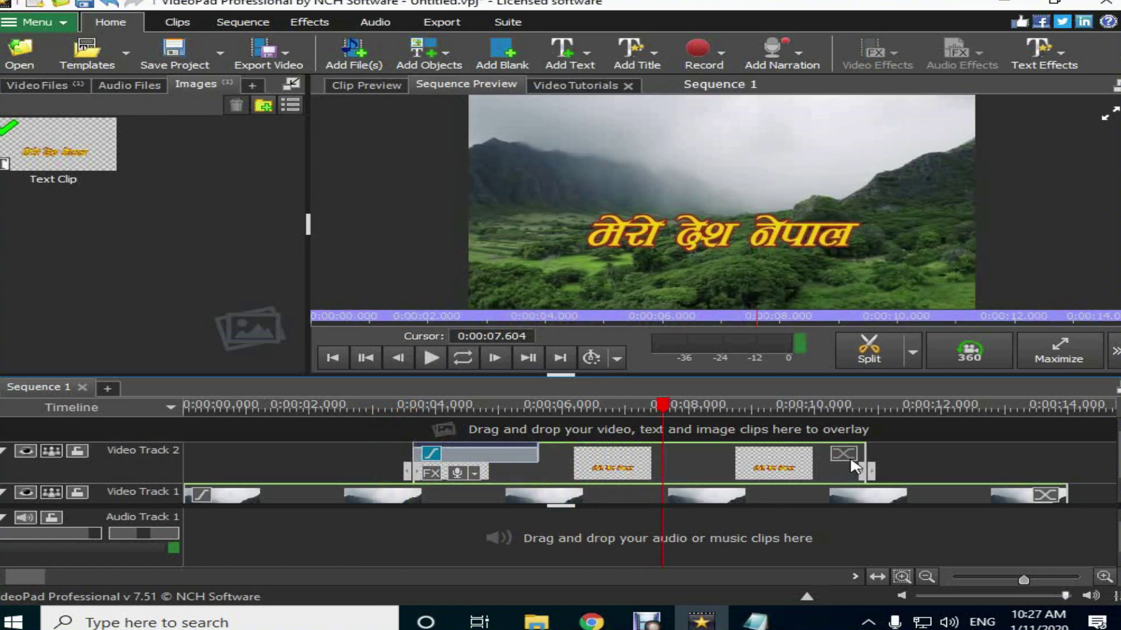
Step: Shorten the text clip to end just before 10 seconds and apply a 1.000-second Dissolve Rough transition to its end
{"action": "left_click", "coordinate": [734, 406]}
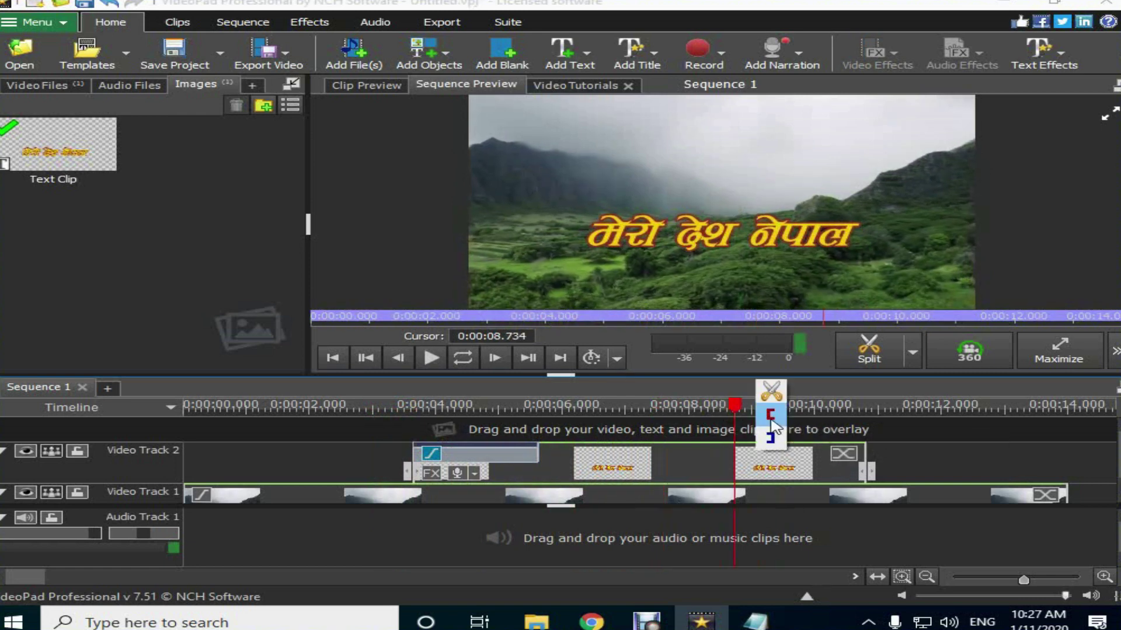
{"action": "left_click", "coordinate": [842, 453]}
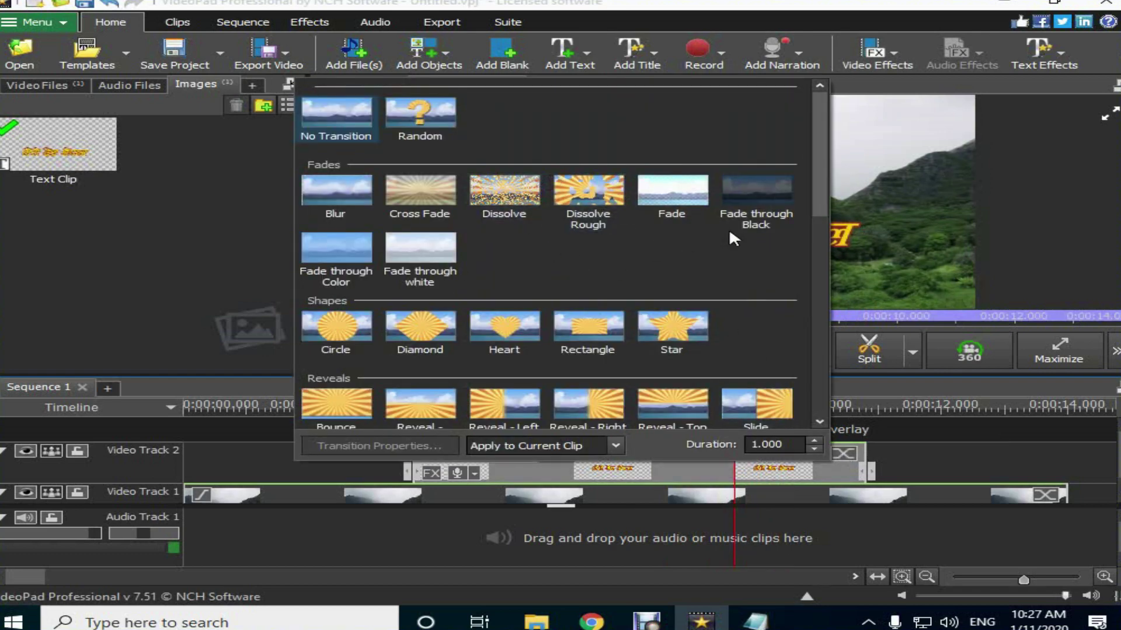
{"action": "mouse_move", "coordinate": [820, 185]}
{"action": "left_mouse_down"}
{"action": "mouse_move", "coordinate": [825, 373]}
{"action": "mouse_move", "coordinate": [811, 194]}
{"action": "left_mouse_up"}
{"action": "left_click", "coordinate": [854, 405]}
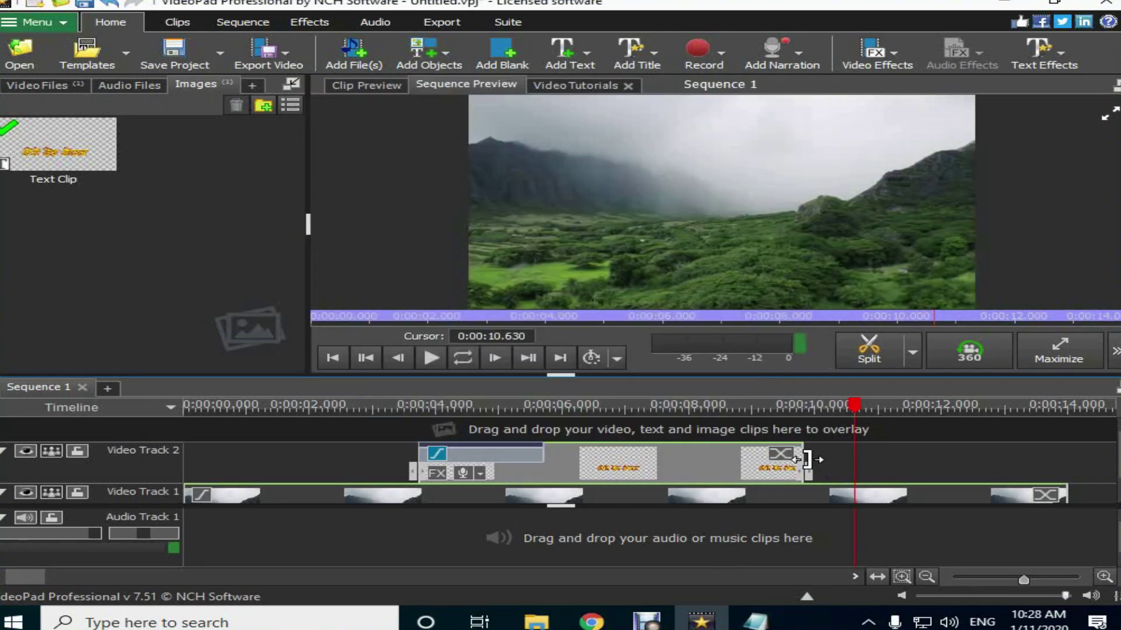
{"action": "left_click", "coordinate": [785, 453]}
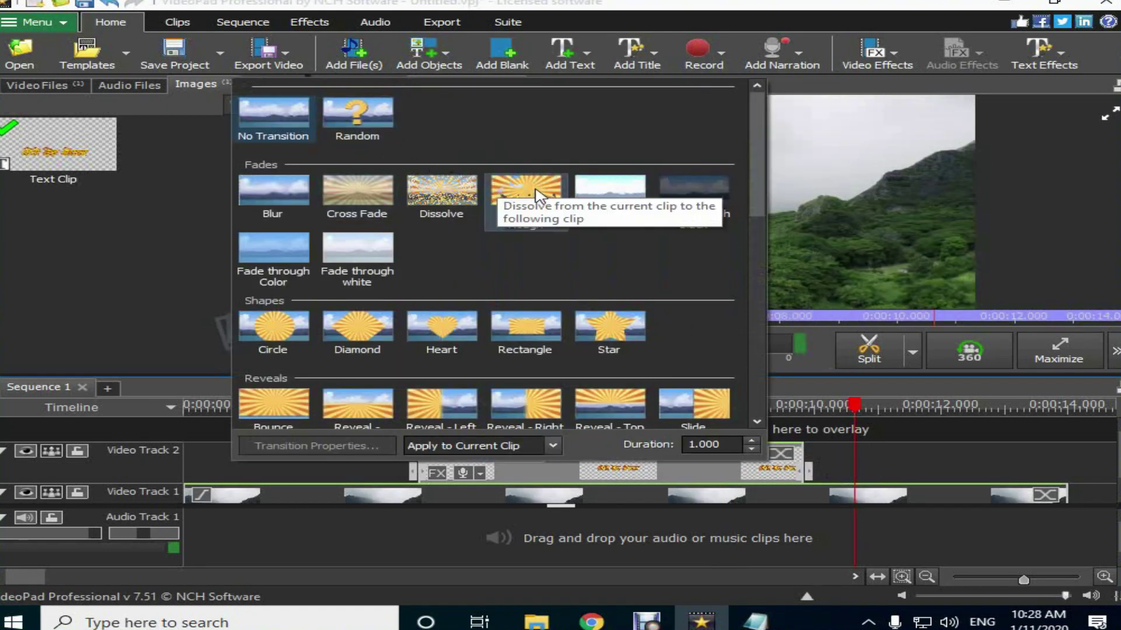
{"action": "left_click", "coordinate": [537, 196]}
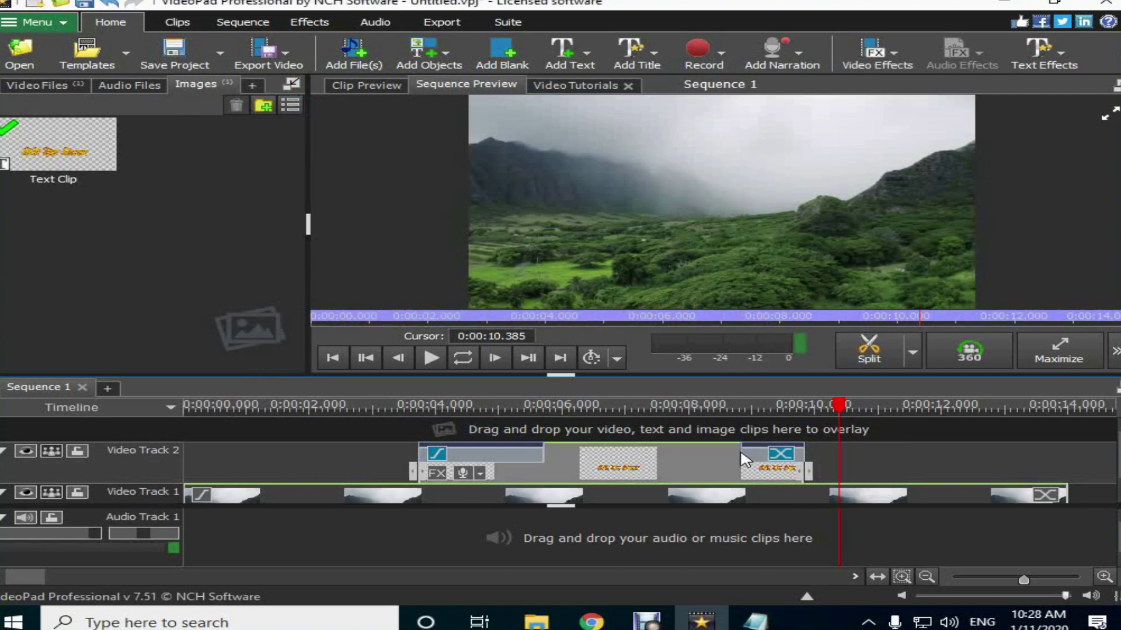
Step: Play the text clip from its start and replay its ending to check the dissolve transition
{"action": "left_click", "coordinate": [427, 415]}
{"action": "key", "text": "space"}
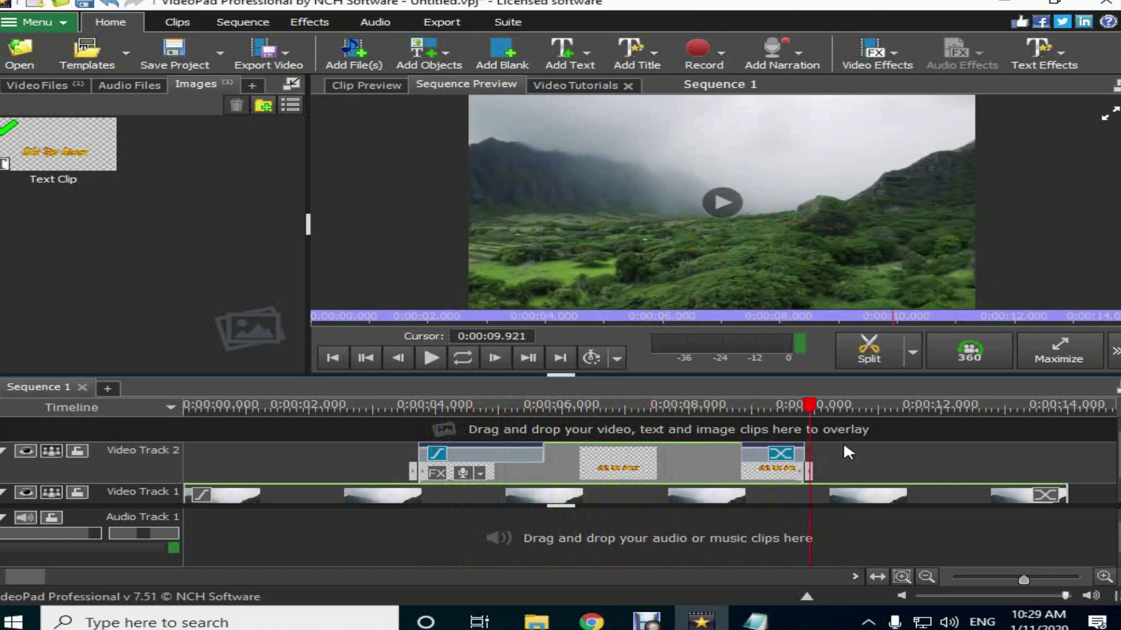
{"action": "left_click", "coordinate": [710, 408]}
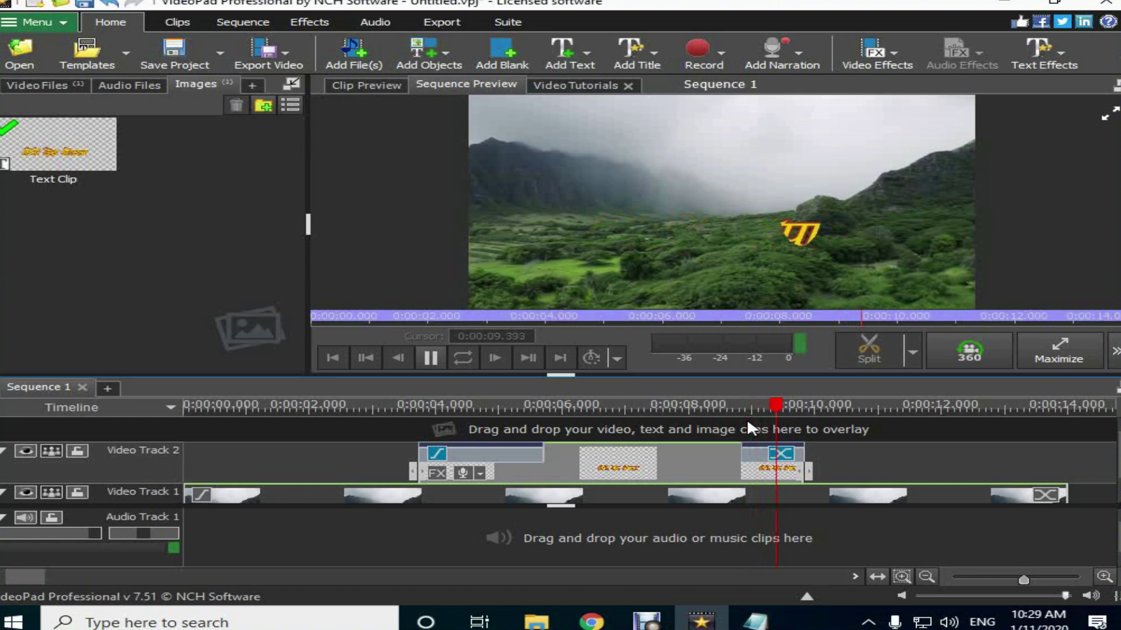
{"action": "left_click", "coordinate": [651, 406]}
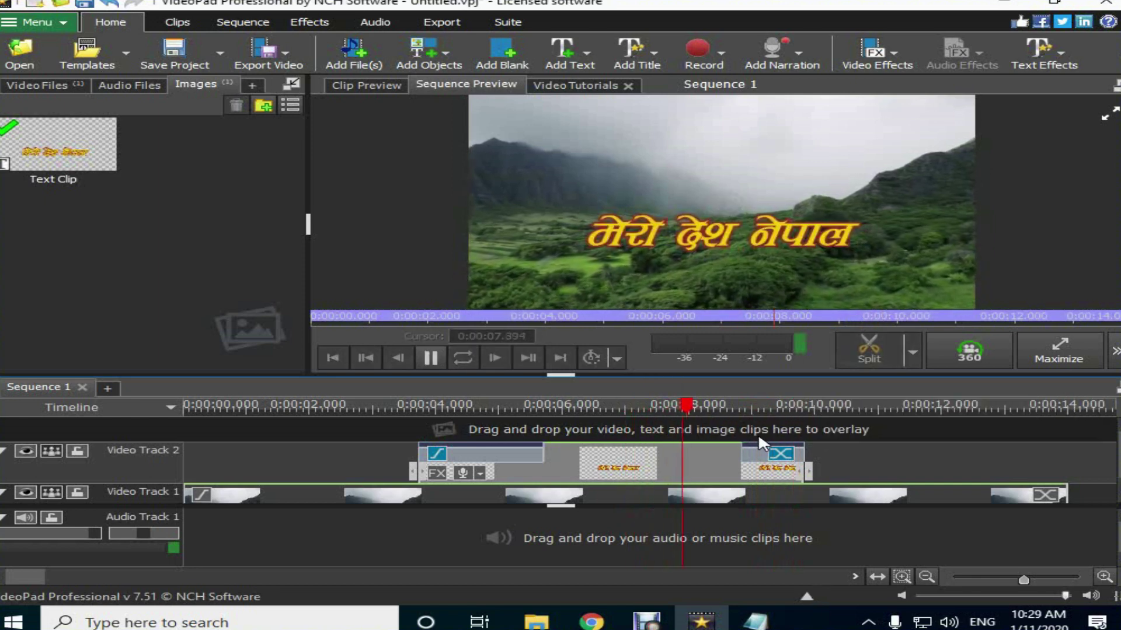
{"action": "left_click", "coordinate": [827, 461]}
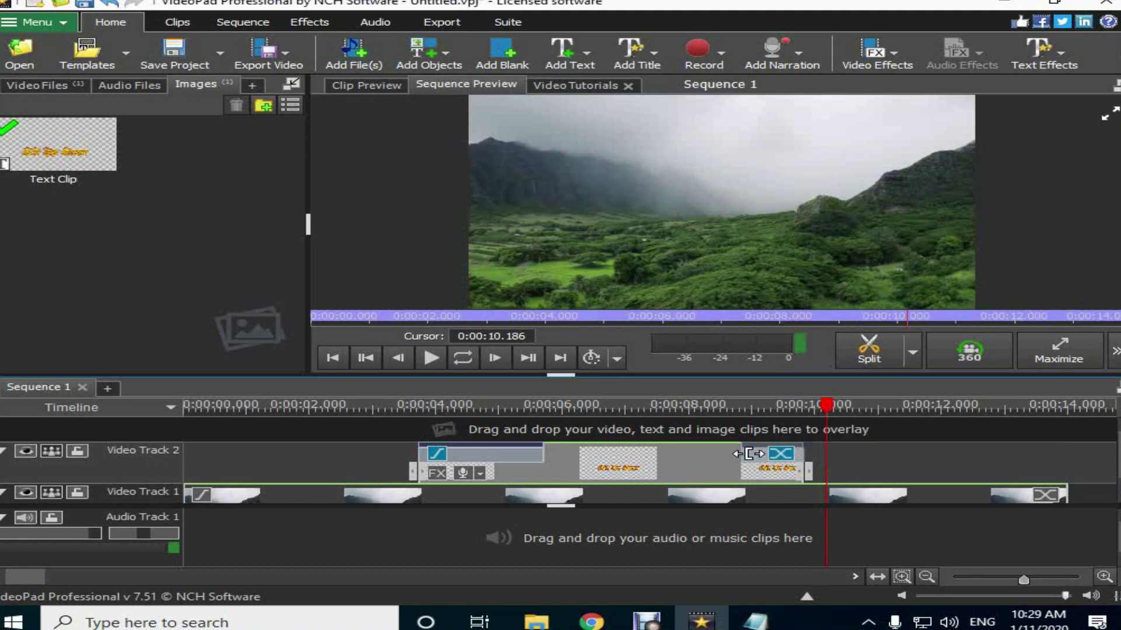
Step: Lengthen the text clip's end transition so it starts at about 7.4 seconds, and play the clip from its beginning
{"action": "left_click_drag", "start_coordinate": [745, 453], "coordinate": [651, 451]}
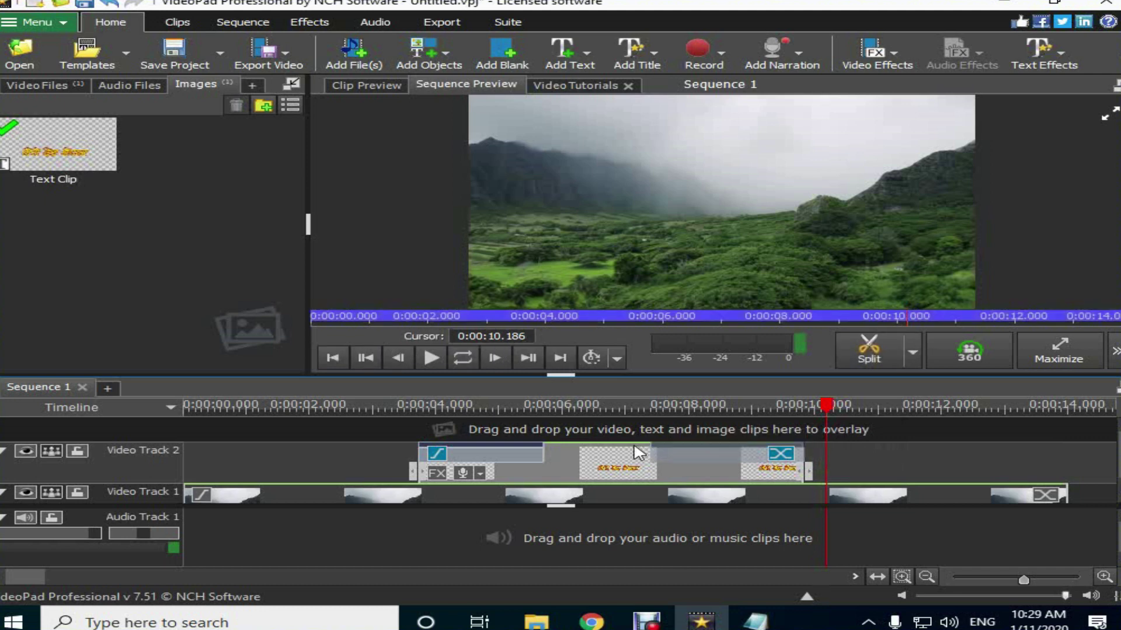
{"action": "left_click", "coordinate": [413, 405]}
{"action": "key", "text": "space"}
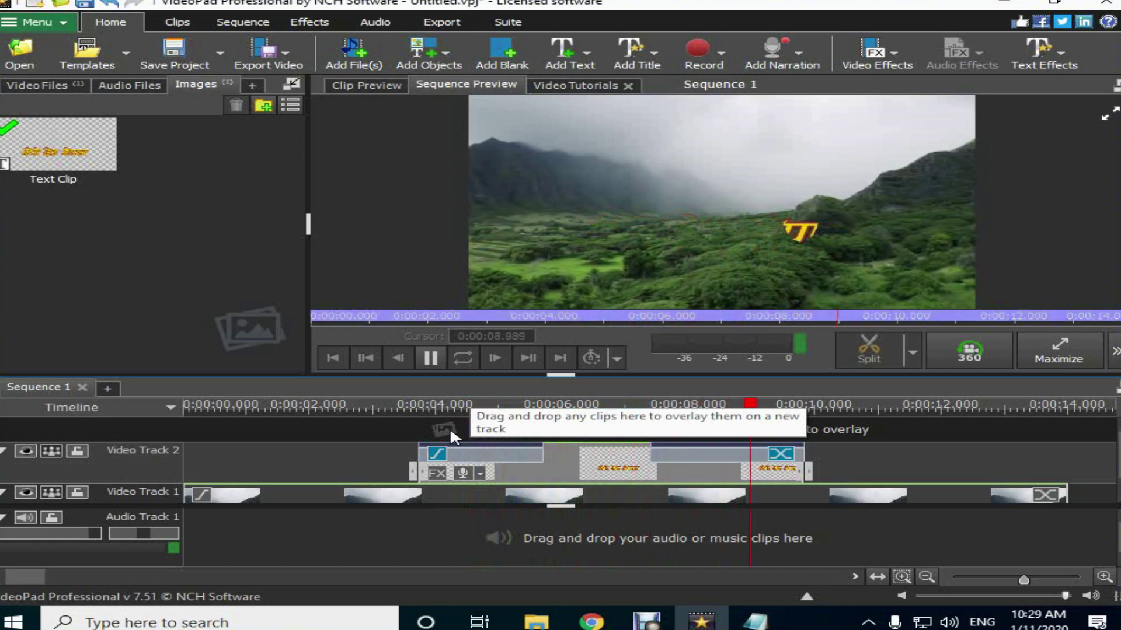
{"action": "key", "text": "space"}
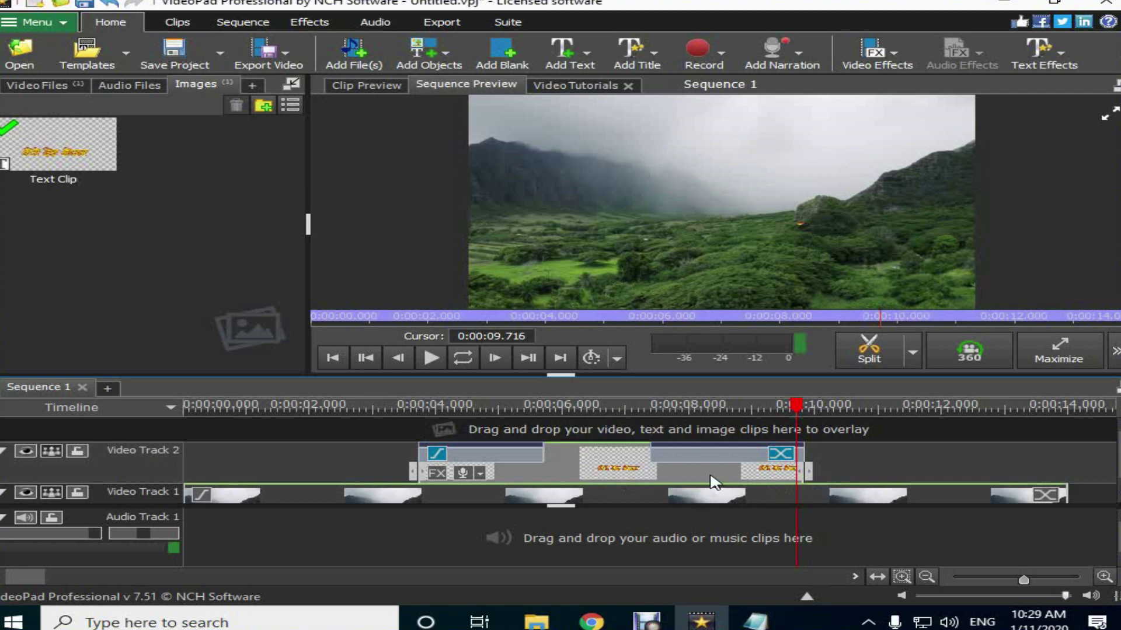
Step: Delete the text clip from Video Track 2 and add a Typewriter text clip reading "My Country Nepal"
{"action": "key", "text": "Delete"}
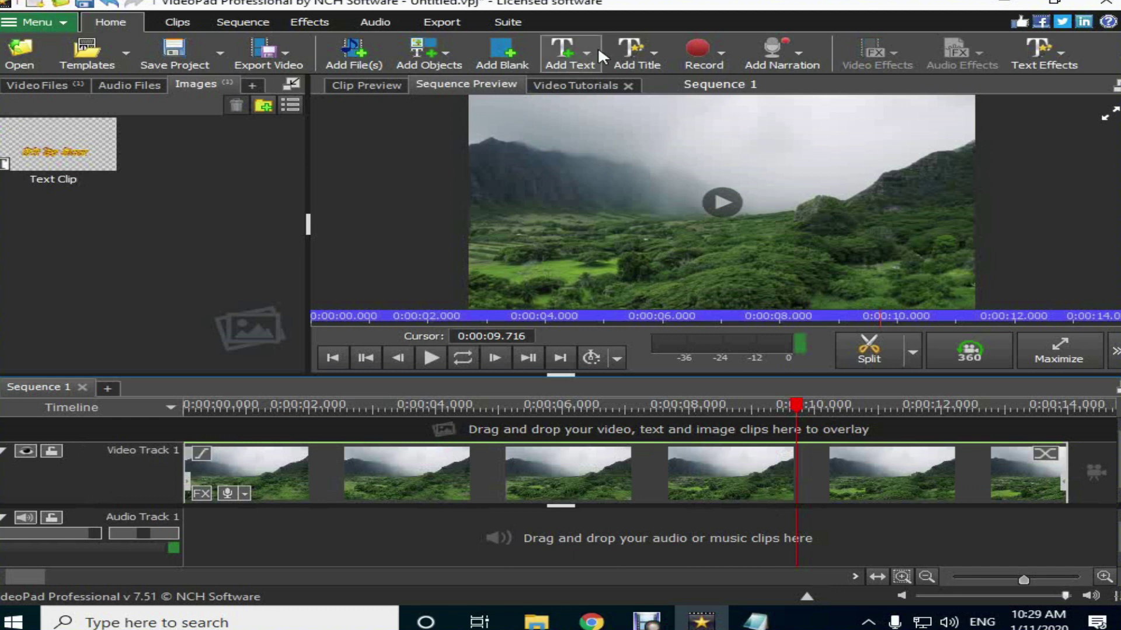
{"action": "left_click", "coordinate": [579, 63]}
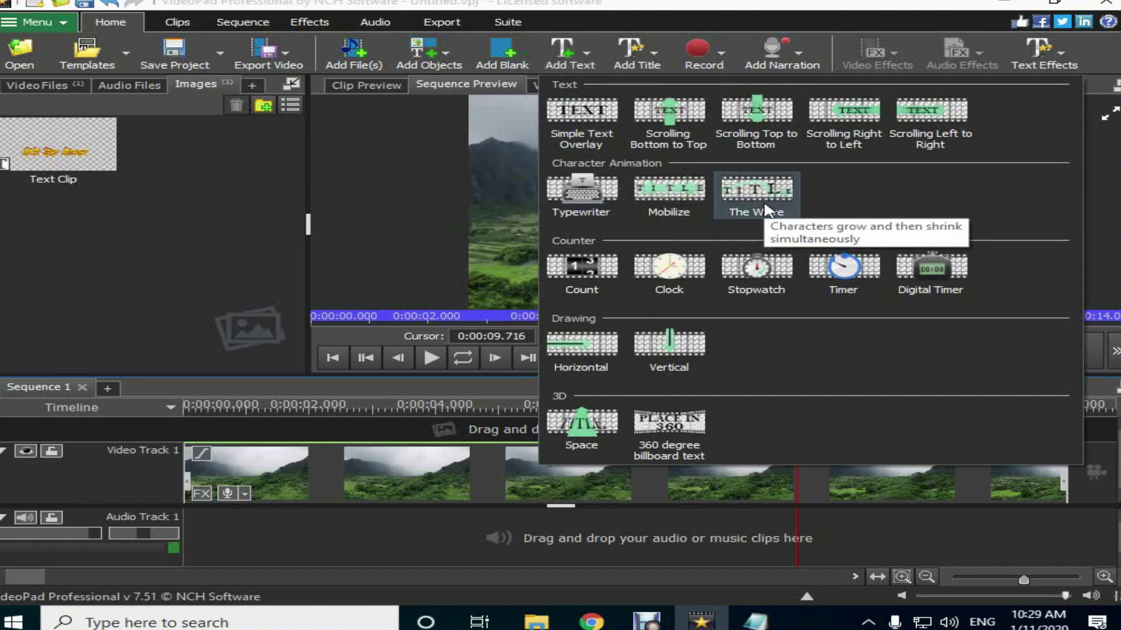
{"action": "left_click", "coordinate": [593, 204]}
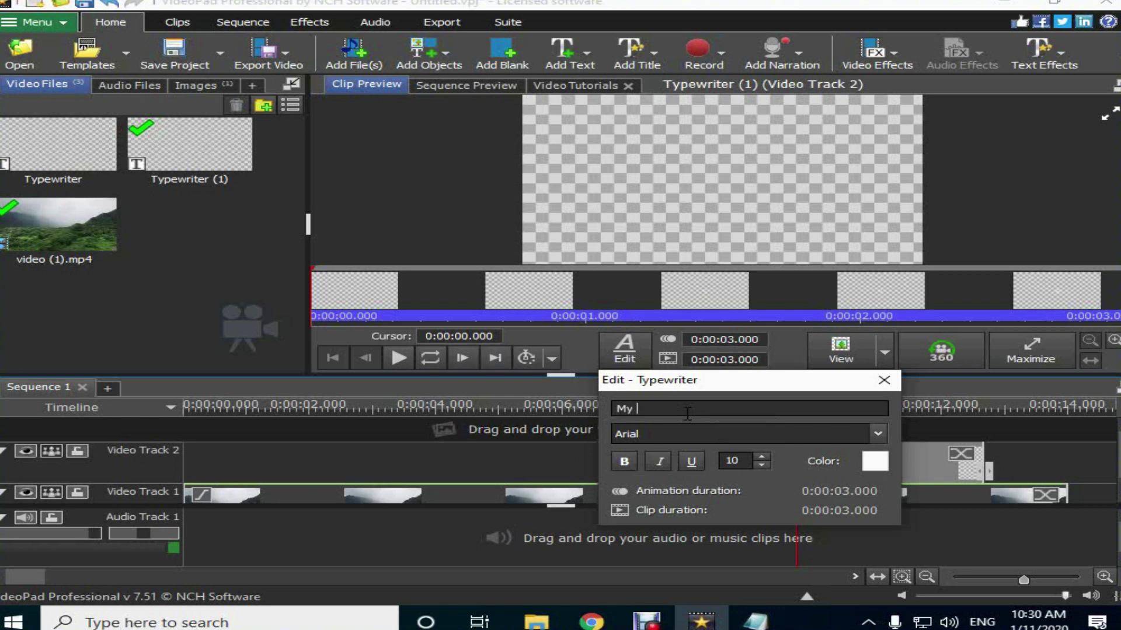
{"action": "type", "text": "My Coun"}
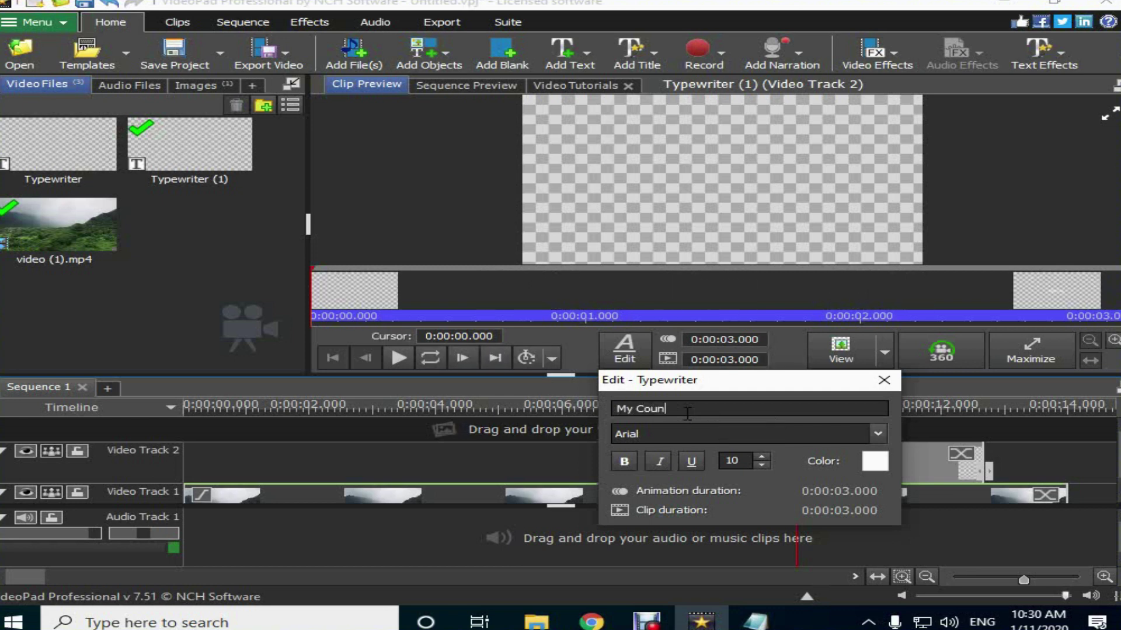
{"action": "type", "text": "try Nepal"}
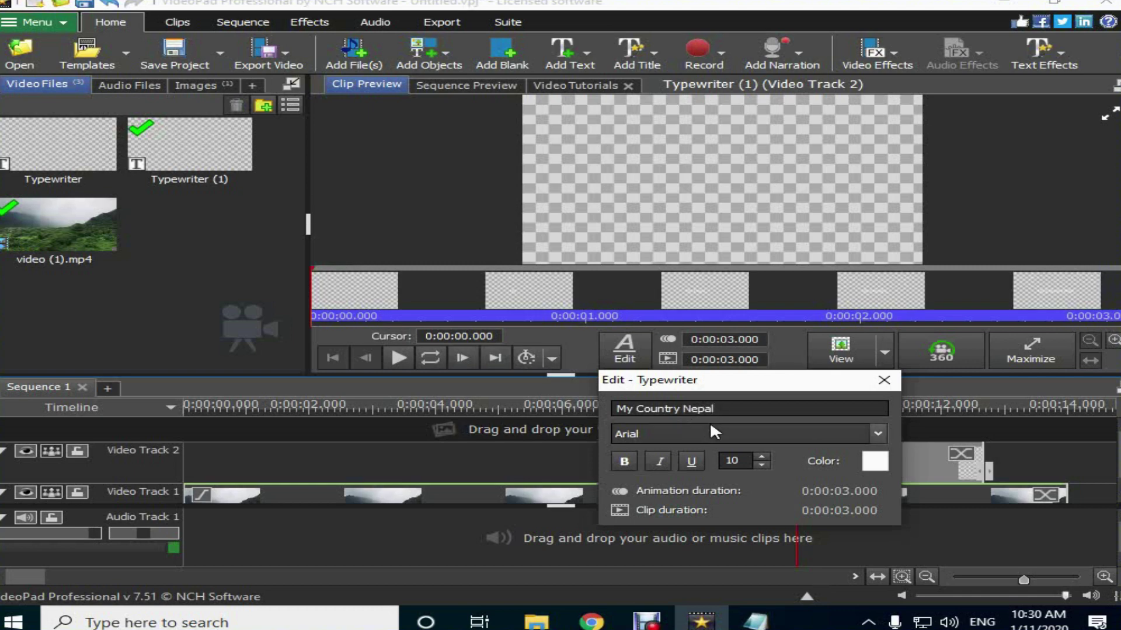
Step: Set the typewriter text's colour to yellow, hex fcd703, replacing the last colour swatch
{"action": "left_click", "coordinate": [874, 461]}
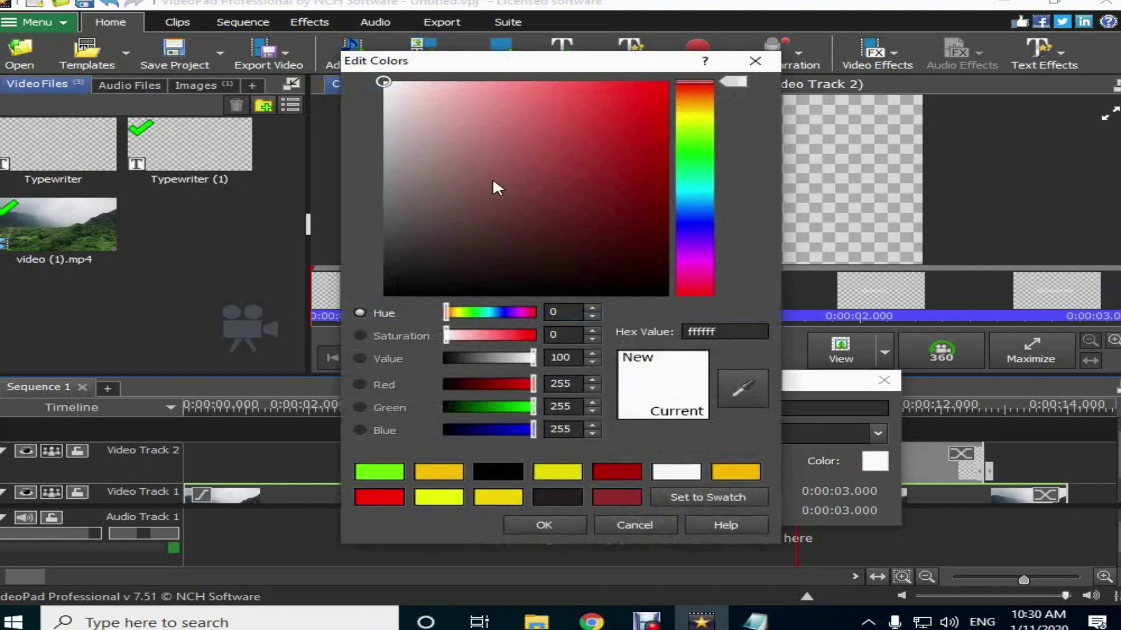
{"action": "left_click", "coordinate": [688, 112]}
{"action": "left_click", "coordinate": [666, 84]}
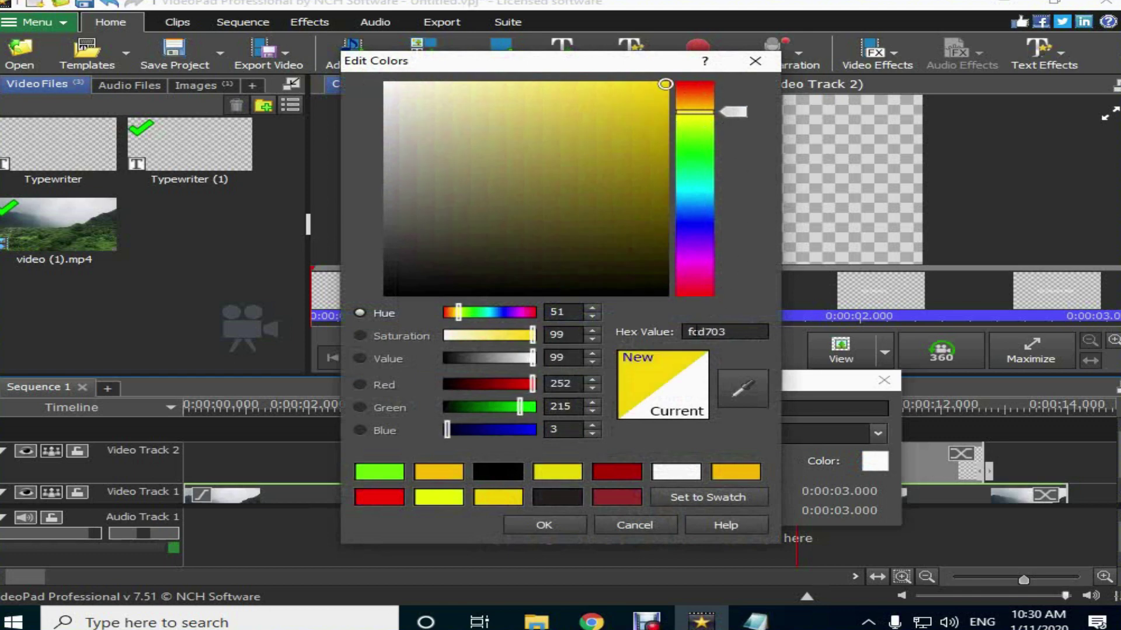
{"action": "left_click", "coordinate": [546, 523]}
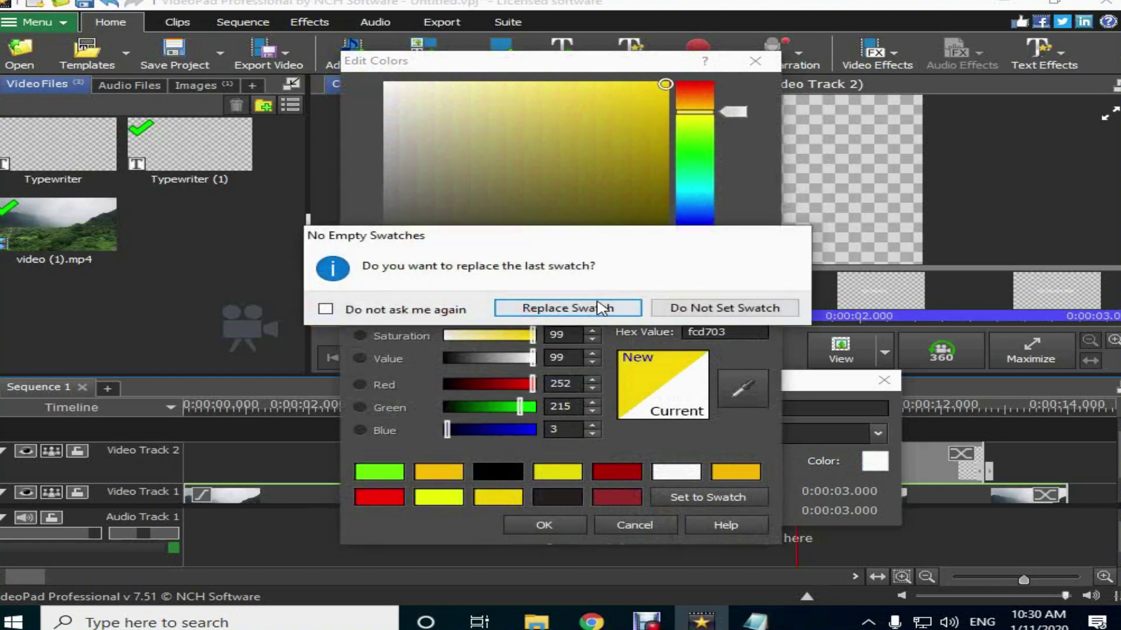
{"action": "left_click", "coordinate": [602, 308]}
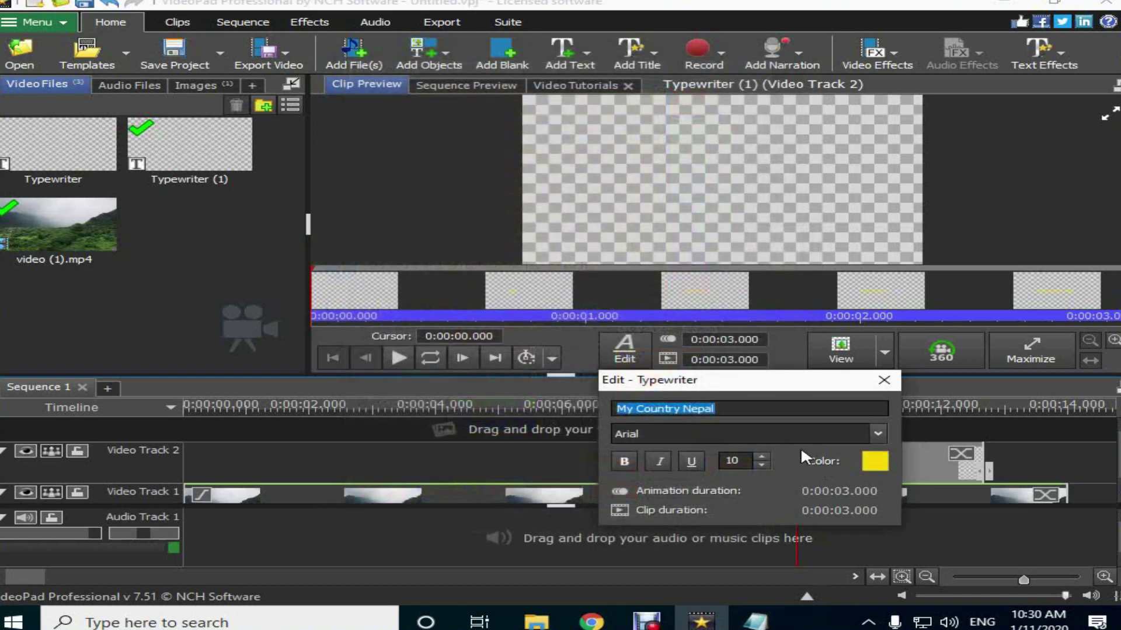
{"action": "left_click", "coordinate": [735, 409]}
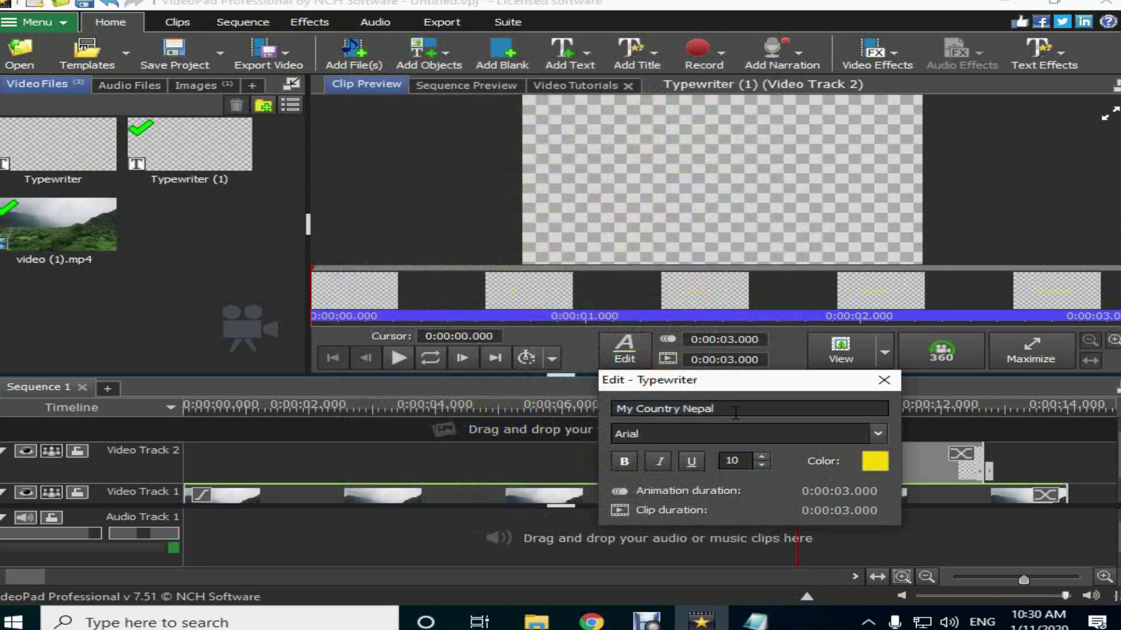
Step: Change the typewriter text's font to Impact
{"action": "left_click", "coordinate": [678, 433]}
{"action": "key", "text": "i"}
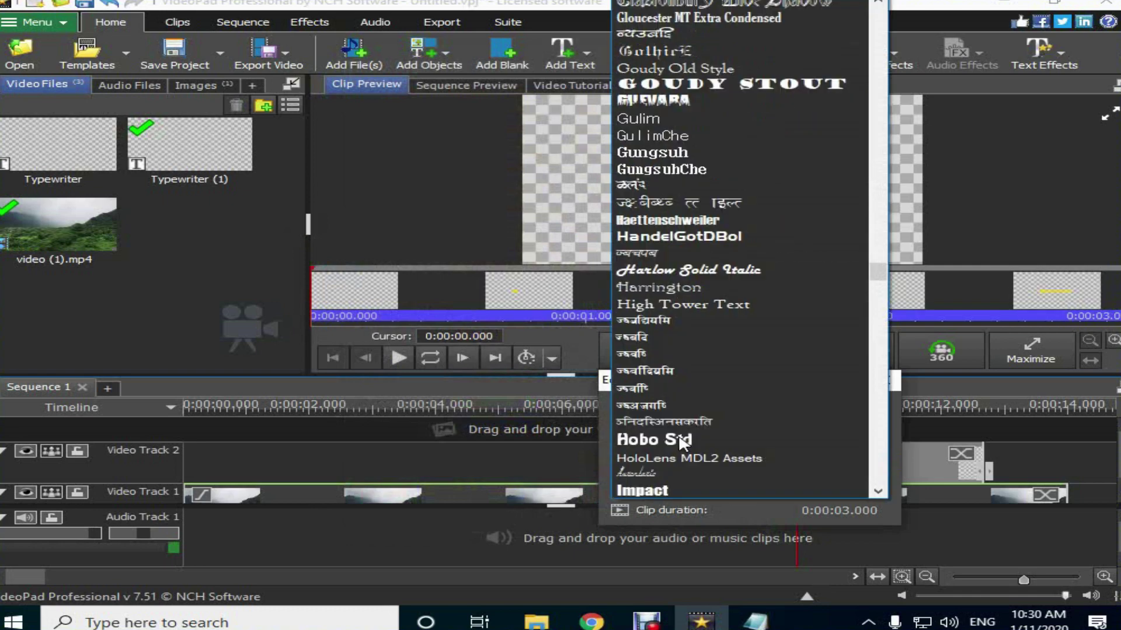
{"action": "left_click", "coordinate": [671, 485]}
Step: Play the typewriter clip to check its animation and move it to start at about 2.7 seconds on Video Track 2
{"action": "mouse_move", "coordinate": [780, 404]}
{"action": "left_mouse_down"}
{"action": "mouse_move", "coordinate": [834, 418]}
{"action": "mouse_move", "coordinate": [758, 409]}
{"action": "left_mouse_up"}
{"action": "key", "text": "space"}
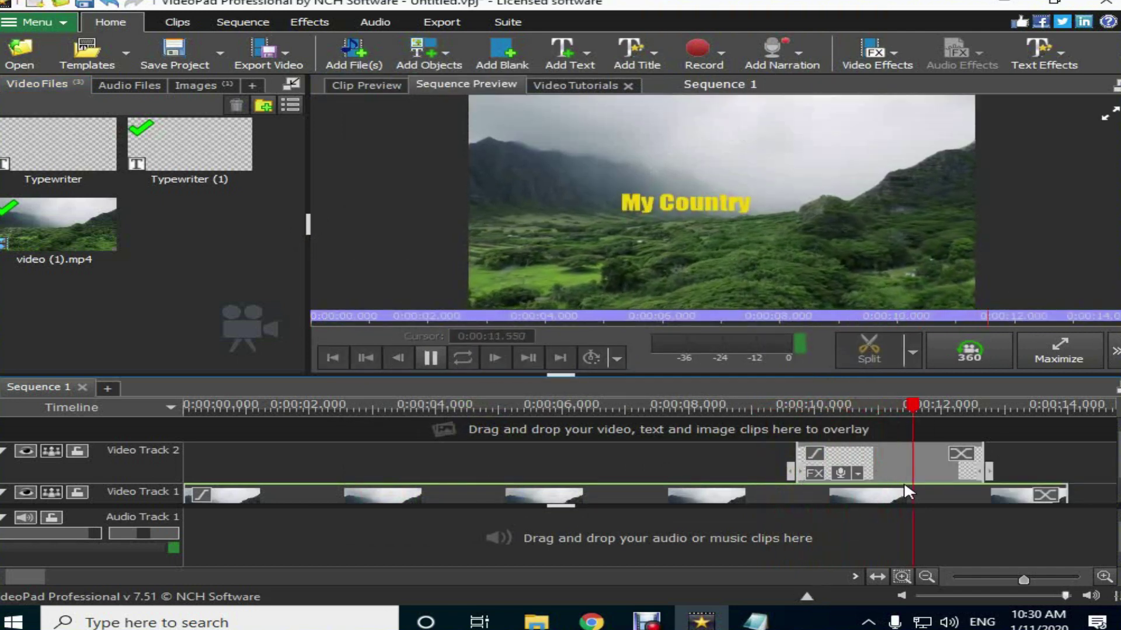
{"action": "key", "text": "space"}
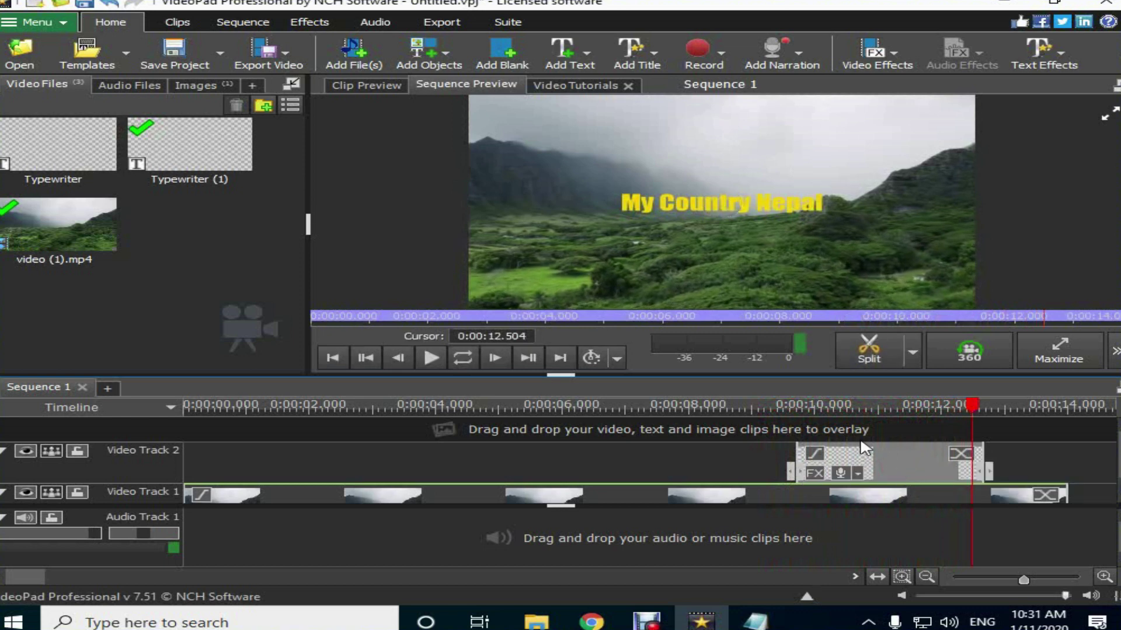
{"action": "left_click_drag", "start_coordinate": [880, 446], "coordinate": [486, 465]}
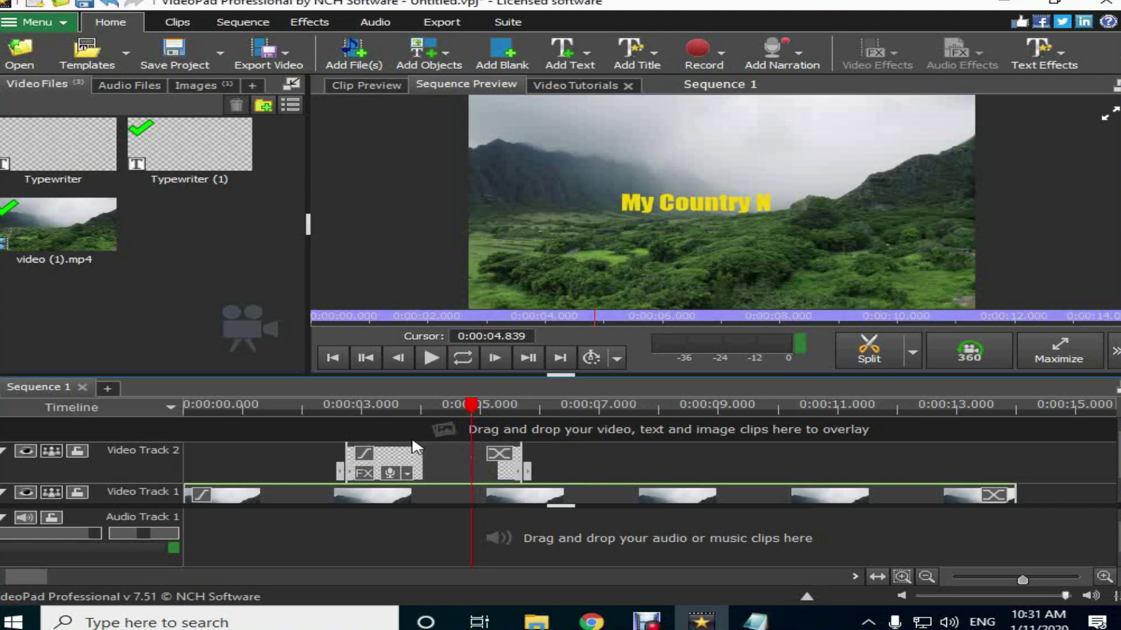
Step: Open the stock sound library and browse the classic music tracks
{"action": "left_click", "coordinate": [366, 21]}
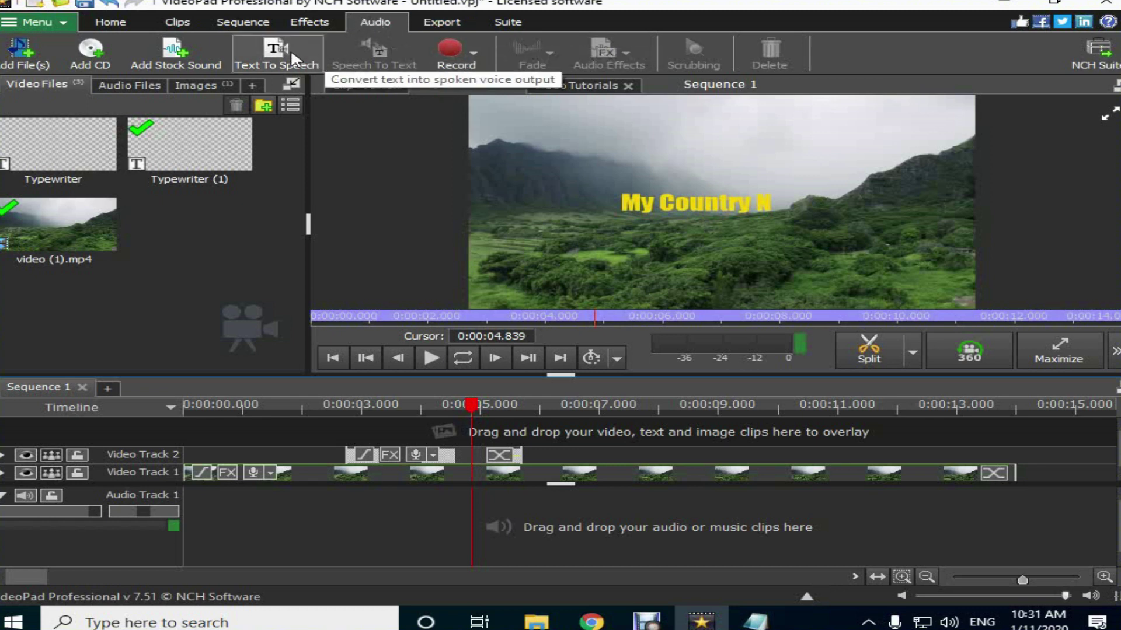
{"action": "left_click", "coordinate": [184, 61]}
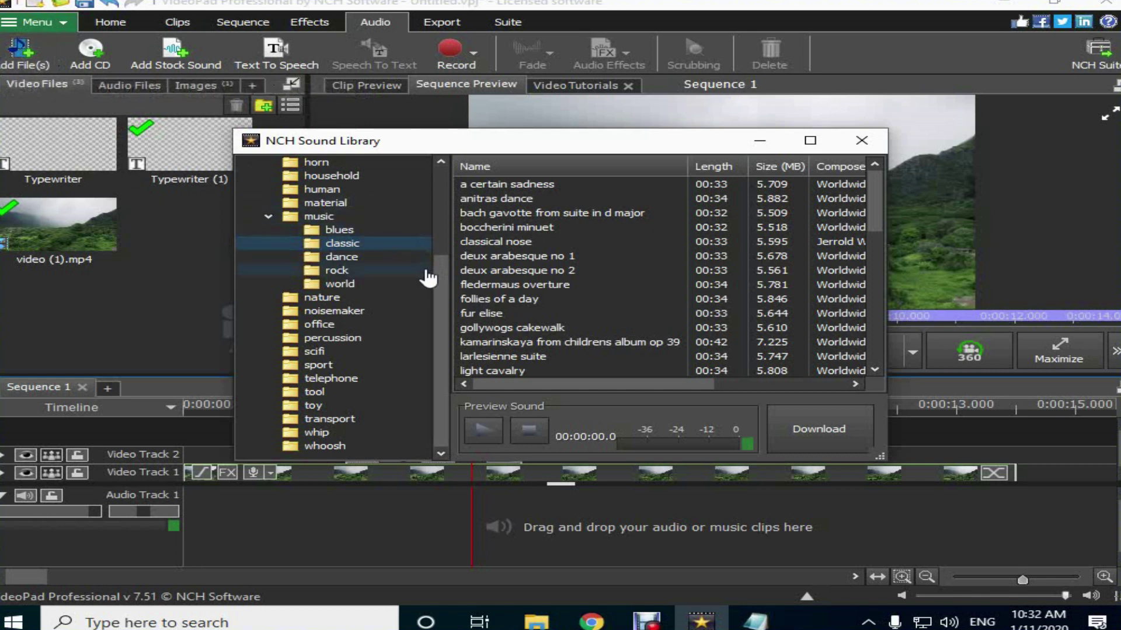
{"action": "scroll", "coordinate": [259, 228], "scroll_direction": "up", "scroll_amount": 2}
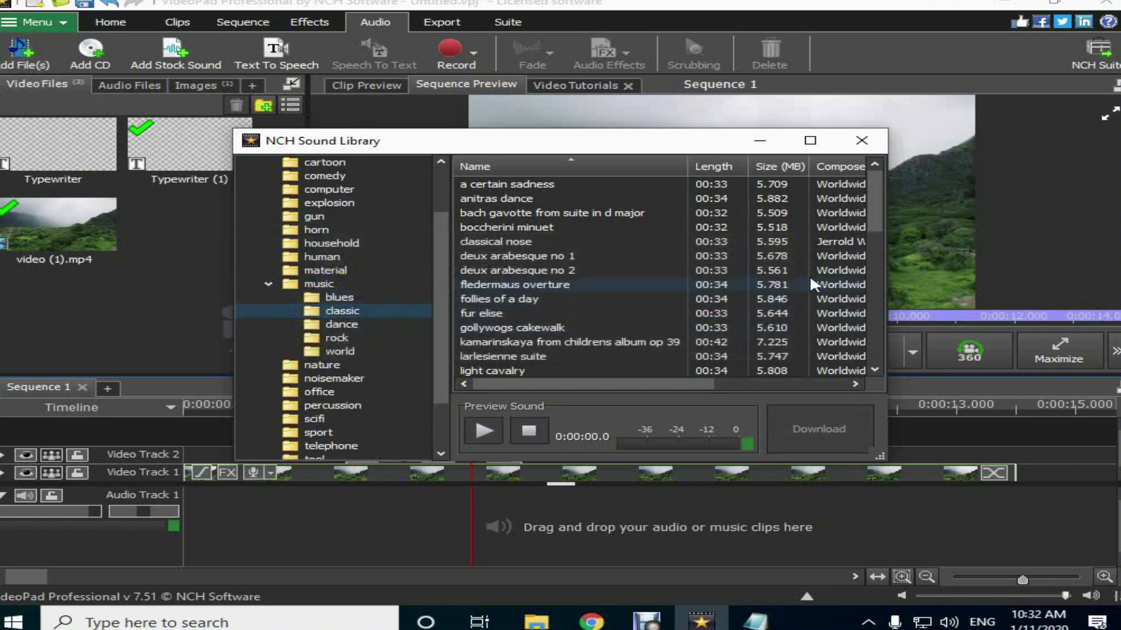
{"action": "left_click_drag", "start_coordinate": [883, 225], "coordinate": [874, 379]}
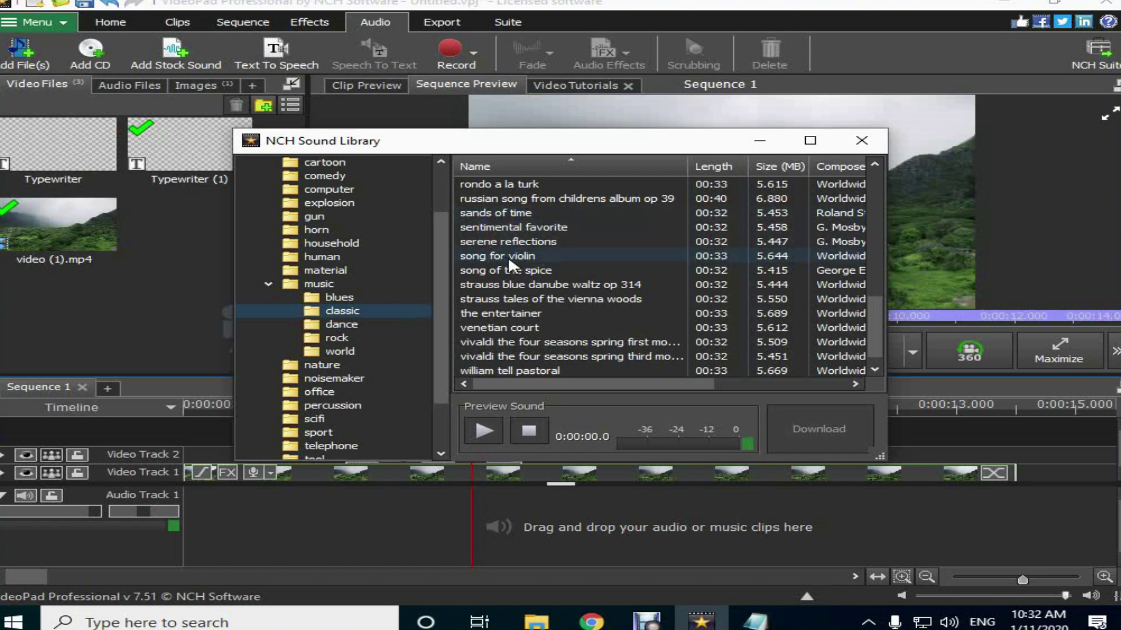
Step: Preview the classic tracks "sands of time", "sentimental favorite" and "song for violin"
{"action": "left_click", "coordinate": [527, 215]}
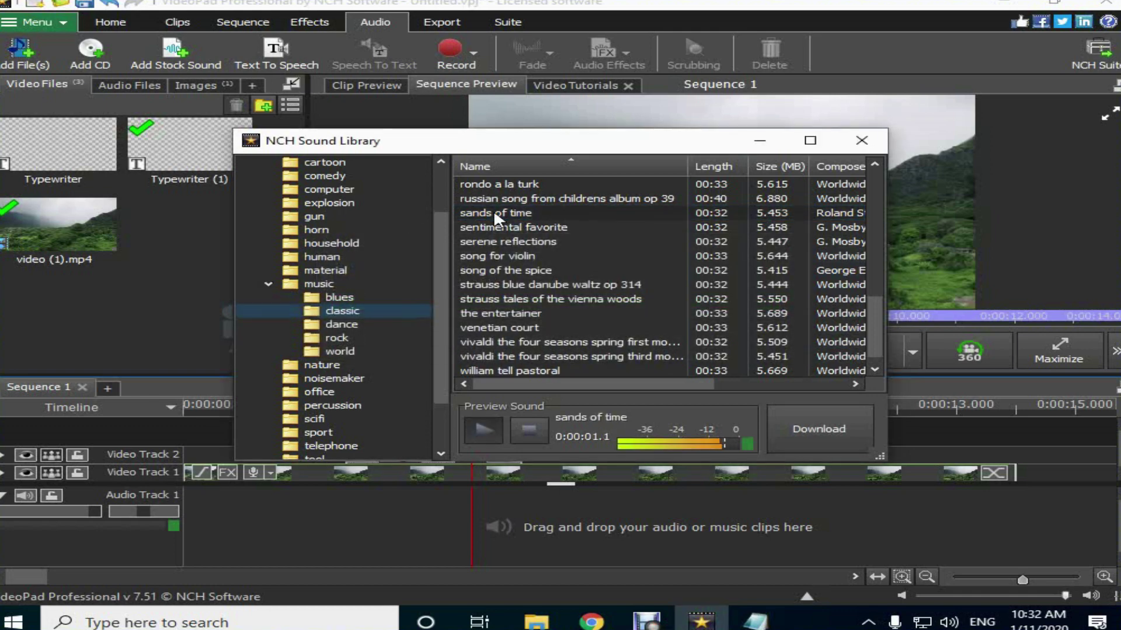
{"action": "left_click", "coordinate": [492, 209]}
{"action": "left_click", "coordinate": [496, 229]}
{"action": "left_click", "coordinate": [512, 260]}
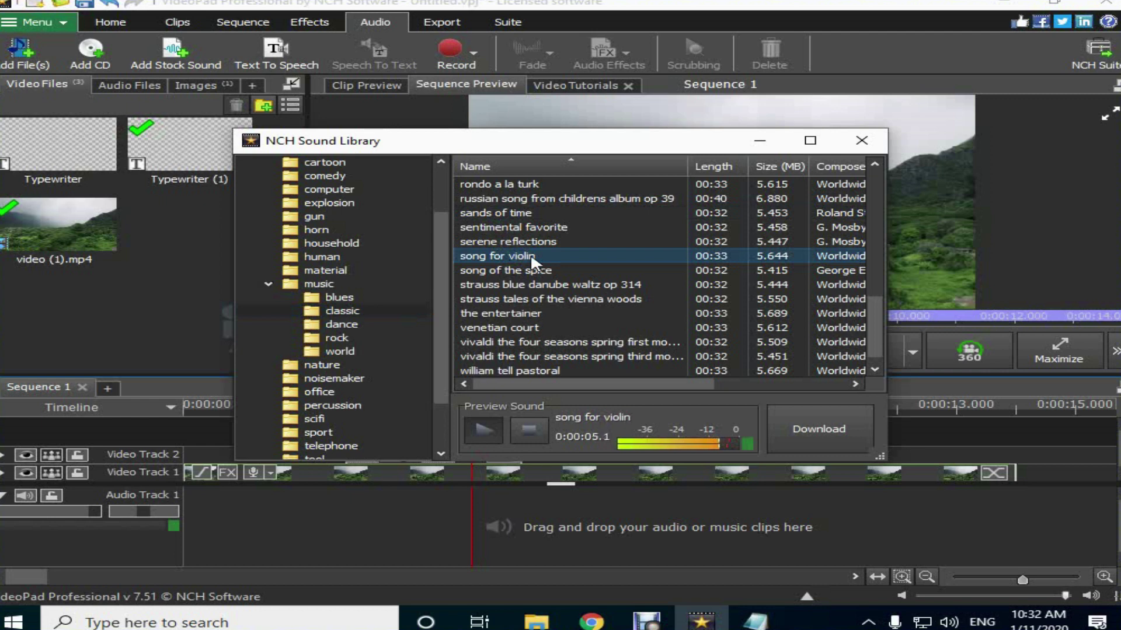
{"action": "left_click", "coordinate": [477, 435]}
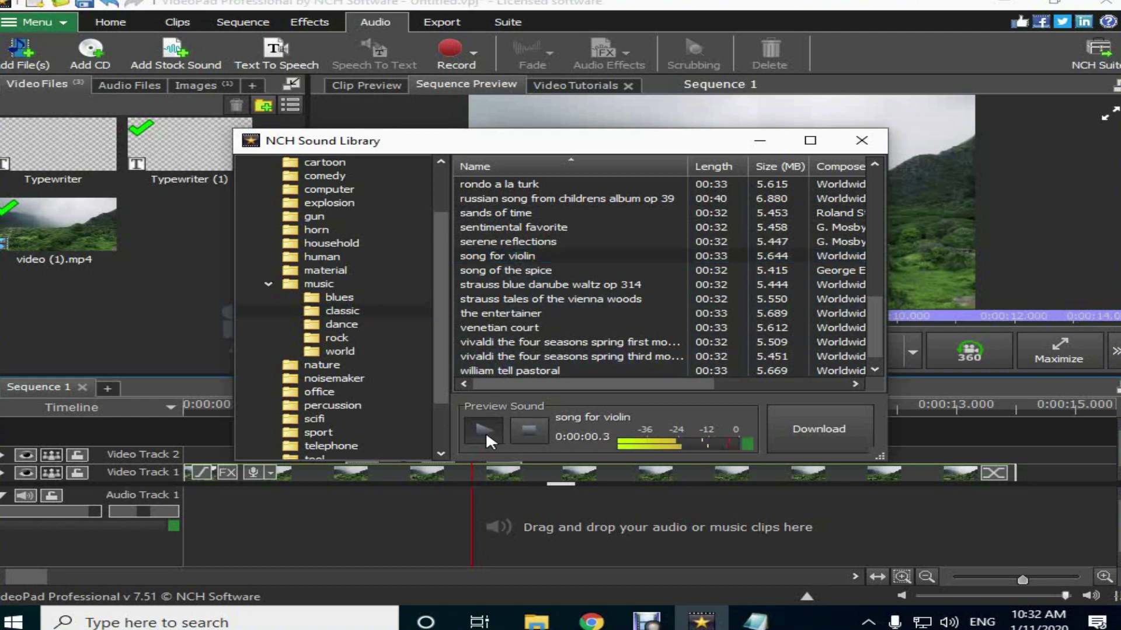
Step: Download "song for violin" into the project and close the sound library
{"action": "left_click", "coordinate": [517, 255]}
{"action": "left_click", "coordinate": [829, 429]}
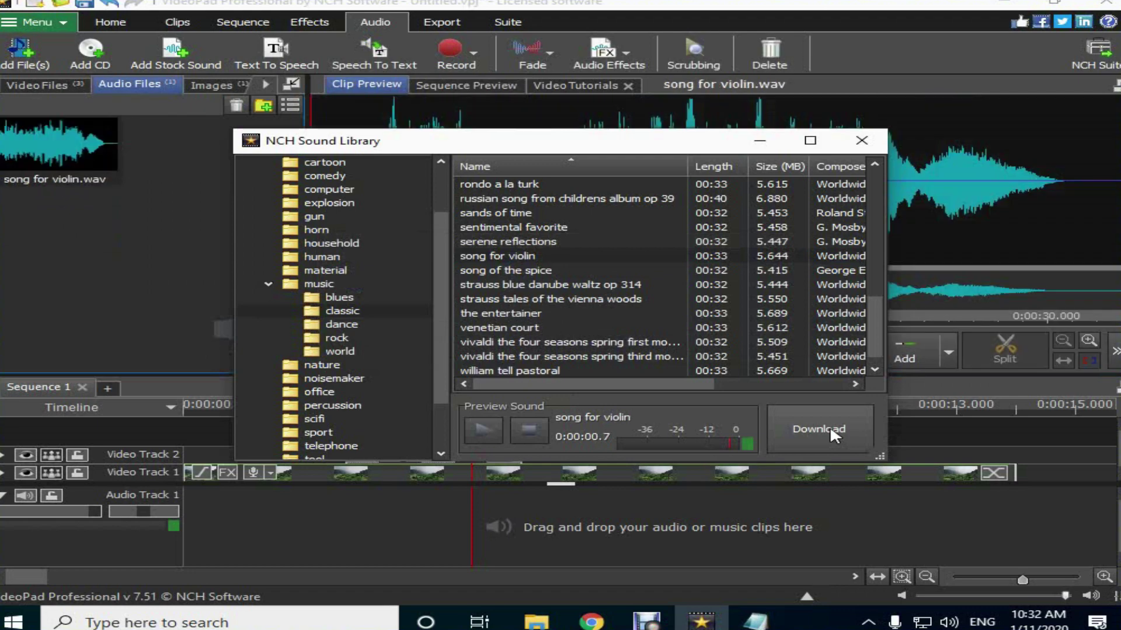
{"action": "left_click", "coordinate": [876, 141]}
Step: Place song for violin.wav on Audio Track 1 at the start of the sequence
{"action": "left_click", "coordinate": [97, 190]}
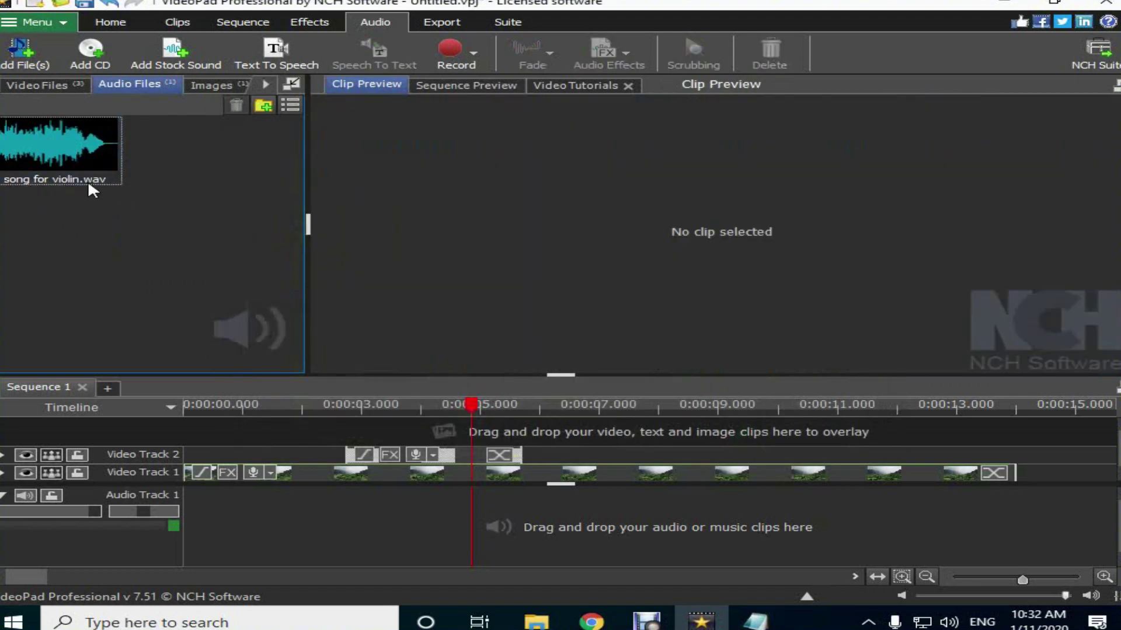
{"action": "left_click", "coordinate": [64, 148]}
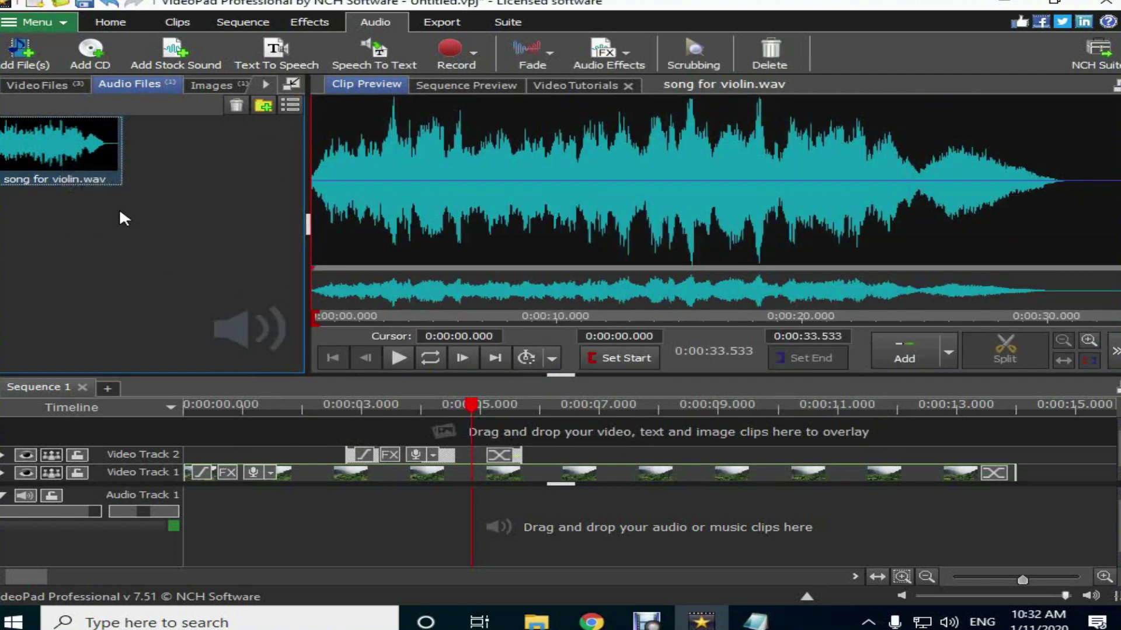
{"action": "left_click_drag", "start_coordinate": [82, 148], "coordinate": [207, 517]}
{"action": "left_click", "coordinate": [353, 513]}
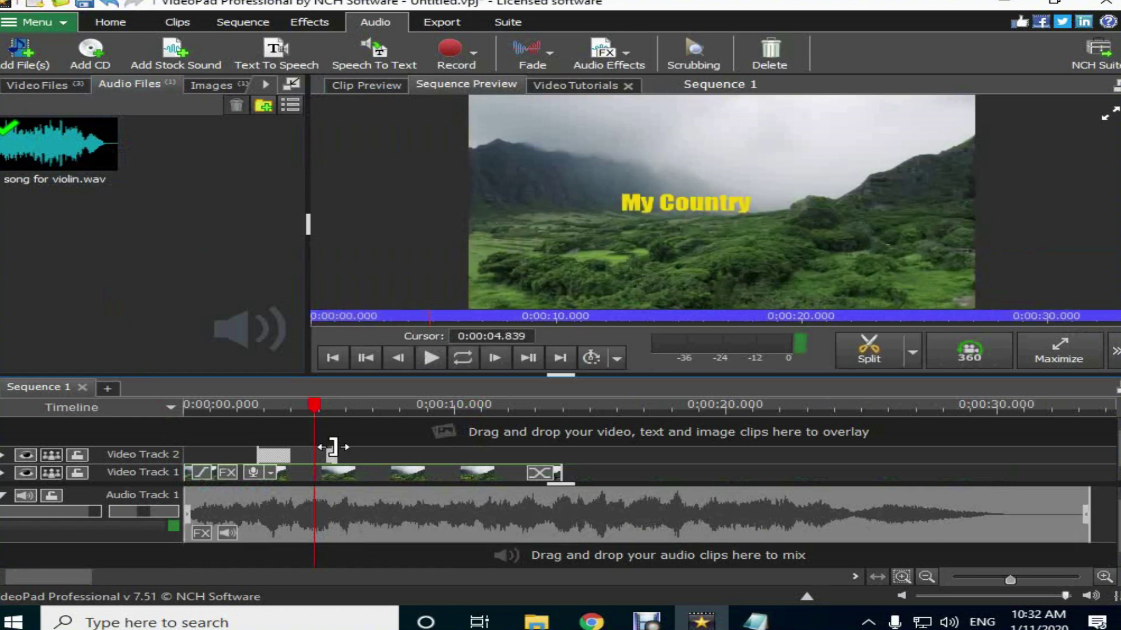
Step: Extend the typewriter clip to end at about 13.2 seconds and apply a 1.000-second Dissolve Rough transition to its end
{"action": "left_click_drag", "start_coordinate": [330, 453], "coordinate": [527, 461]}
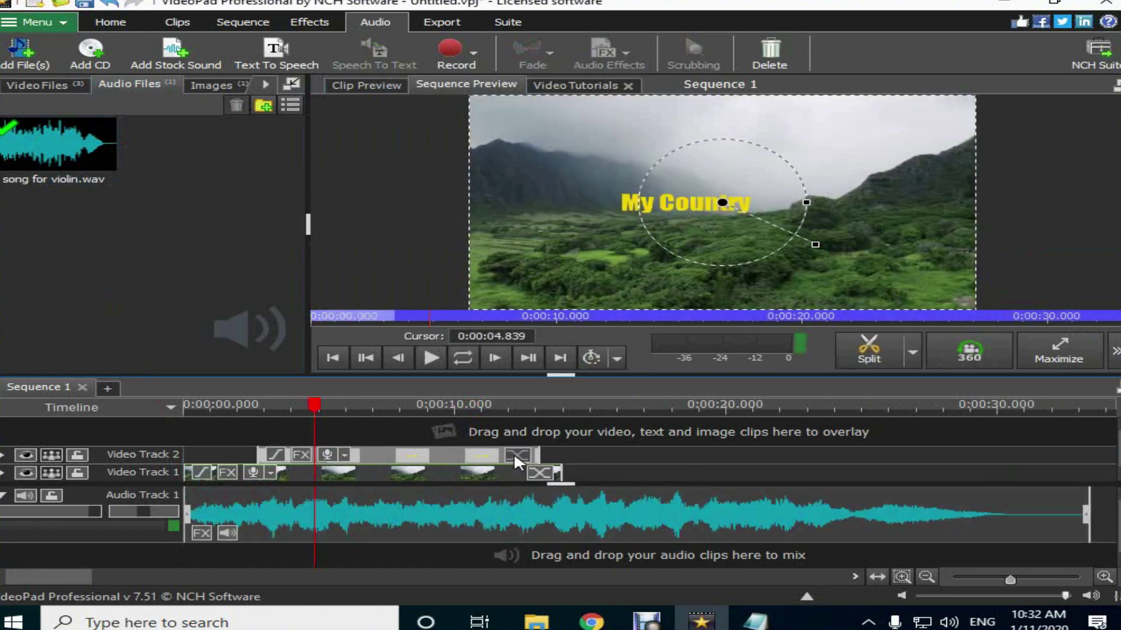
{"action": "left_click", "coordinate": [514, 453]}
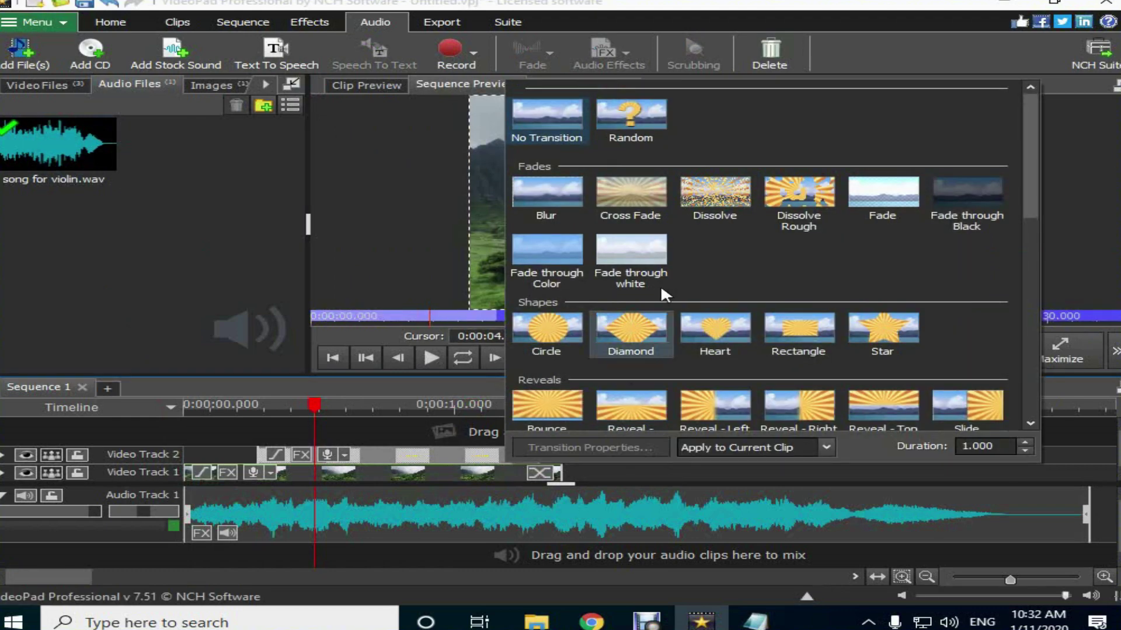
{"action": "left_click", "coordinate": [777, 193]}
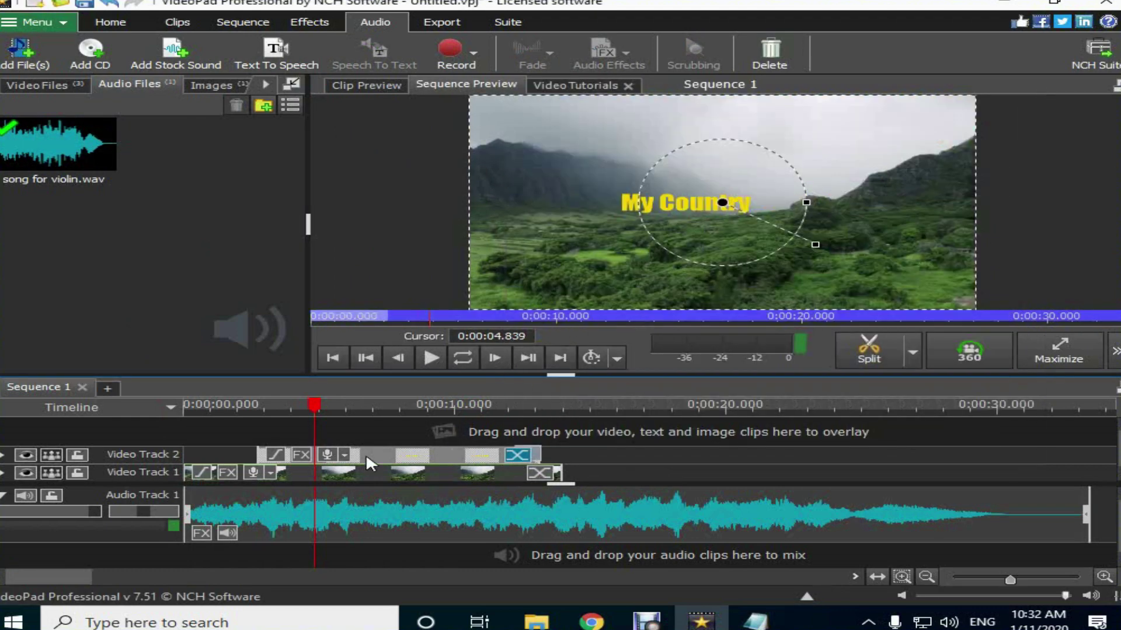
Step: Play the sequence from the beginning to check the text and music, and move the playhead to about 5.7 seconds
{"action": "left_click_drag", "start_coordinate": [314, 404], "coordinate": [184, 423]}
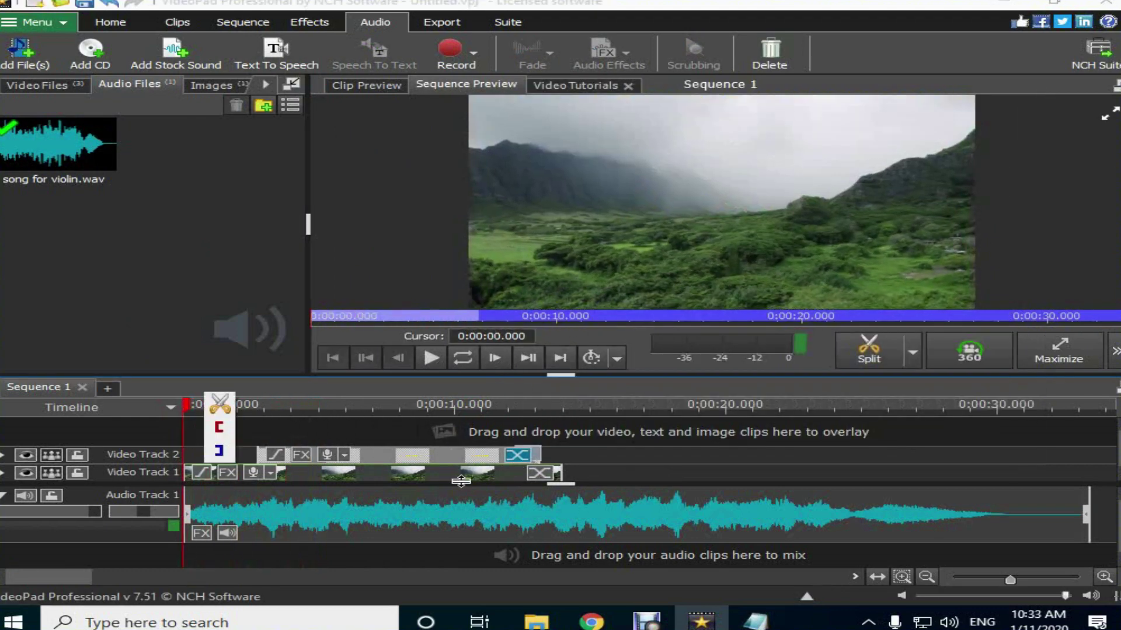
{"action": "key", "text": "space"}
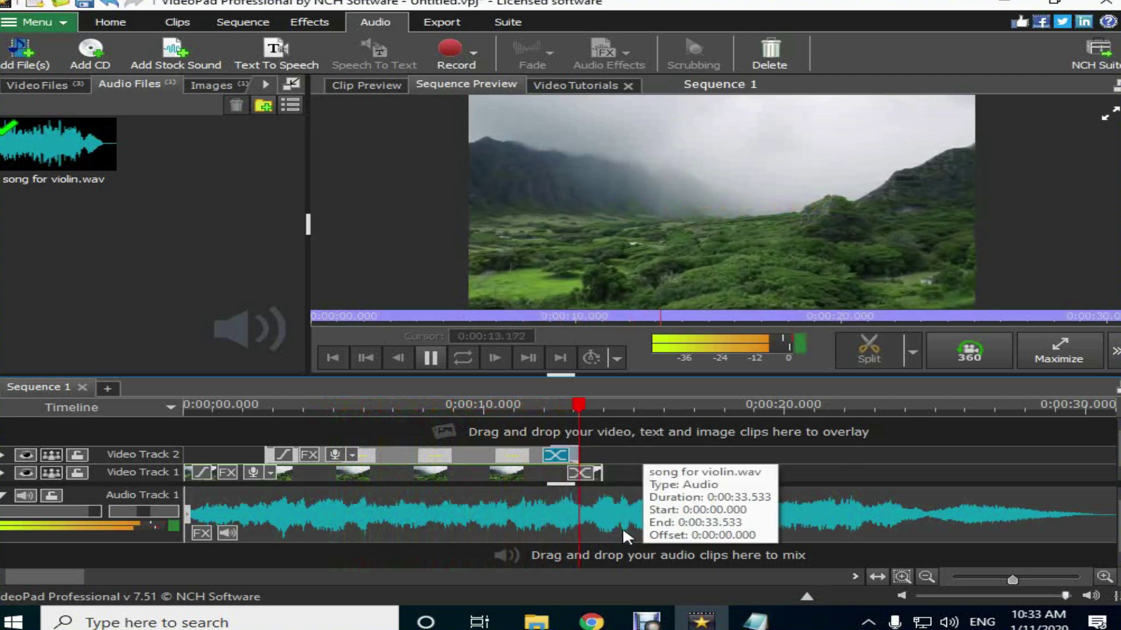
{"action": "key", "text": "space"}
{"action": "left_click", "coordinate": [356, 412]}
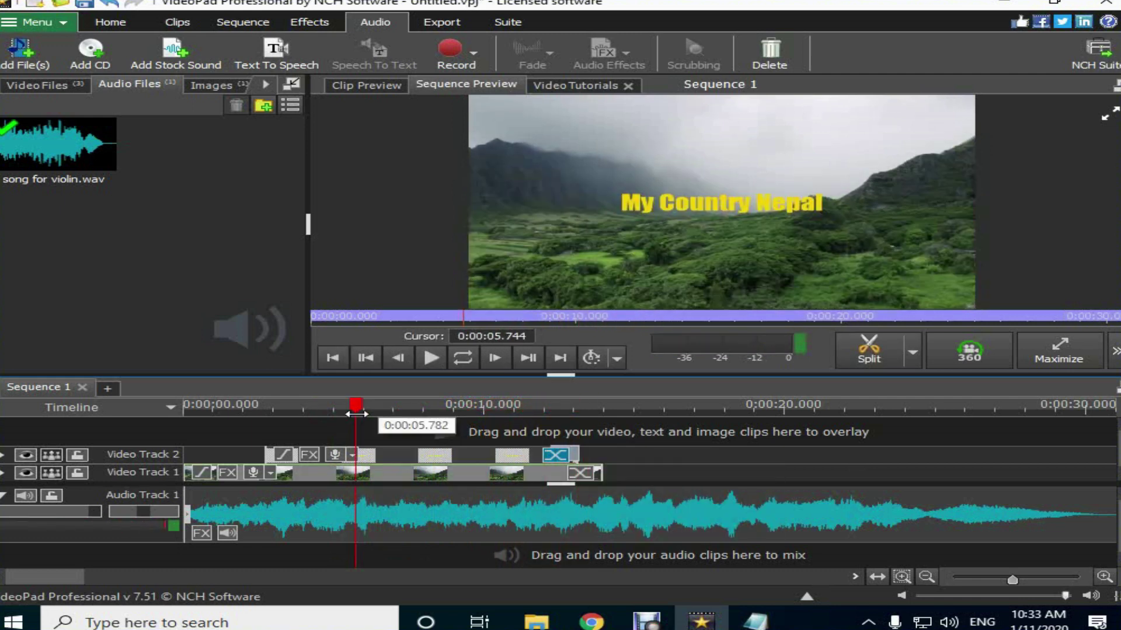